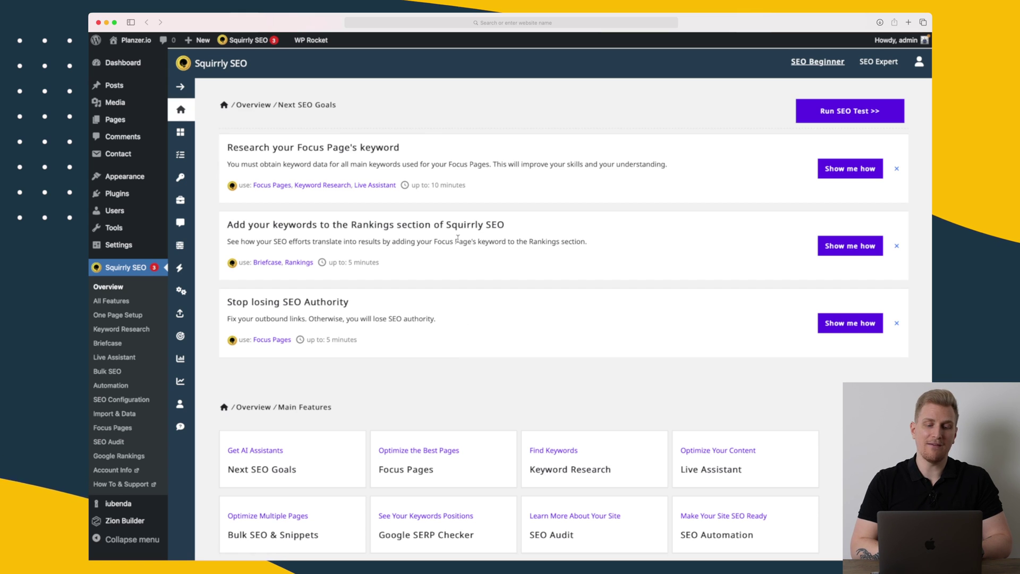
# Launch the One Page Setup wizard and choose SEO Expert Mode
pyautogui.scroll(-5, 358, 136)
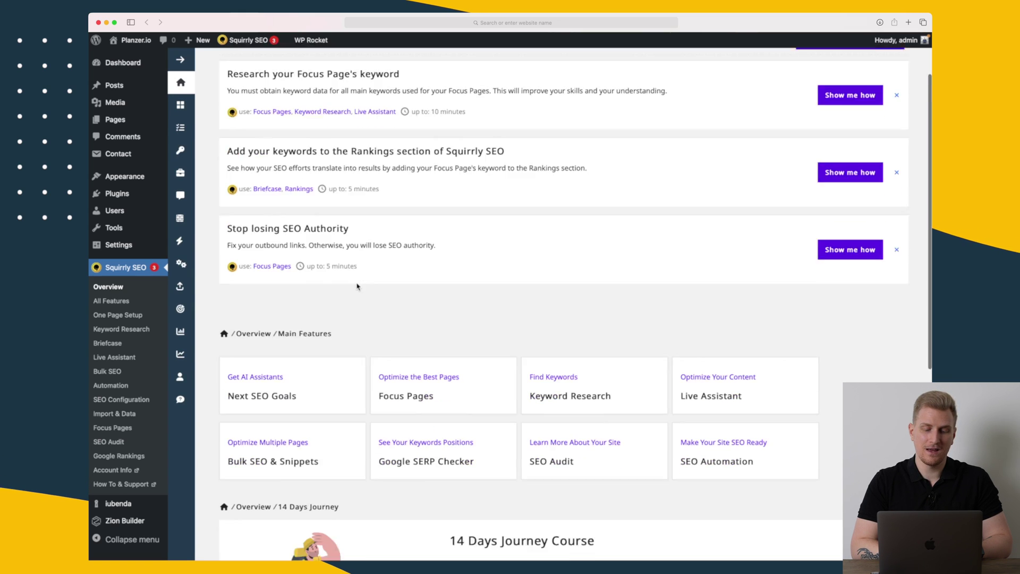
pyautogui.scroll(-3, 469, 127)
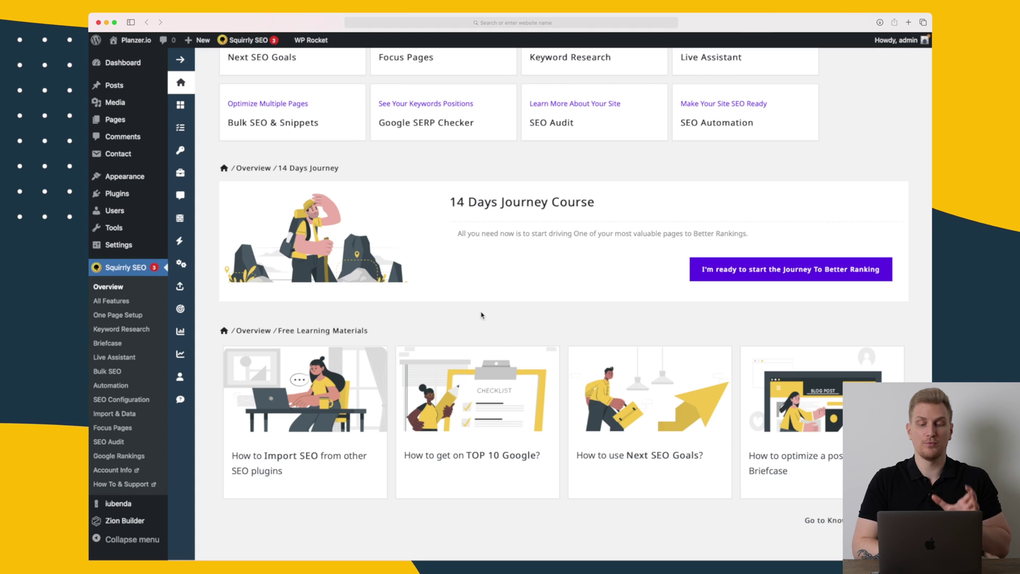
pyautogui.scroll(8, 482, 316)
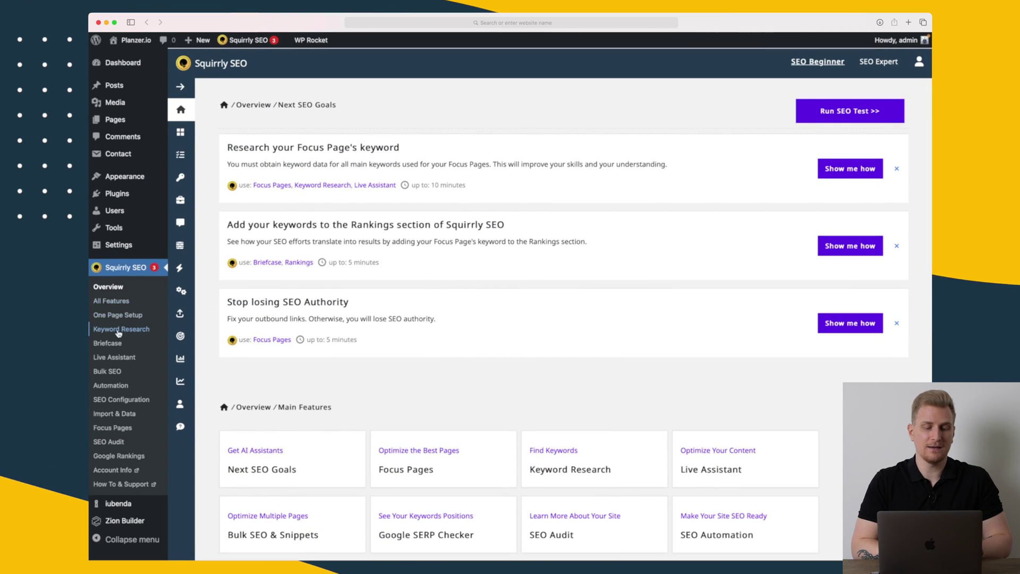
pyautogui.click(122, 319)
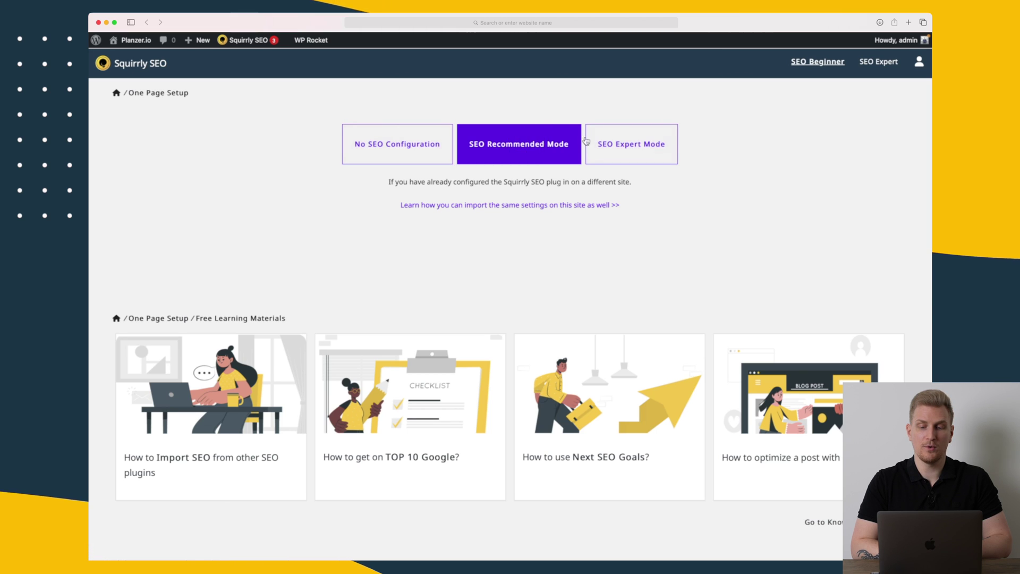
pyautogui.click(662, 136)
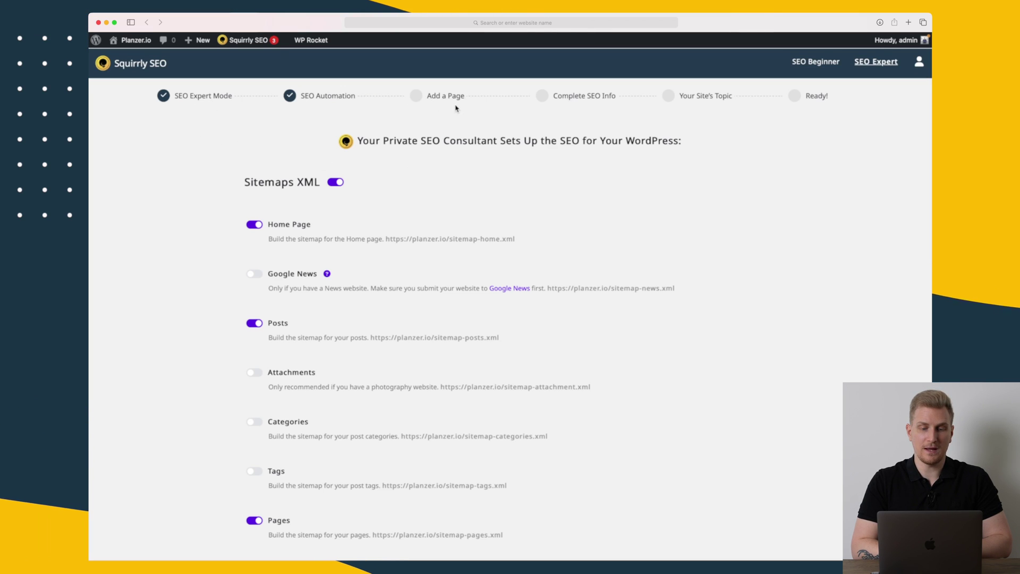
# Review the Sitemaps XML image, video and ping options, Robots.txt and SEO METAs settings
pyautogui.scroll(-1, 367, 181)
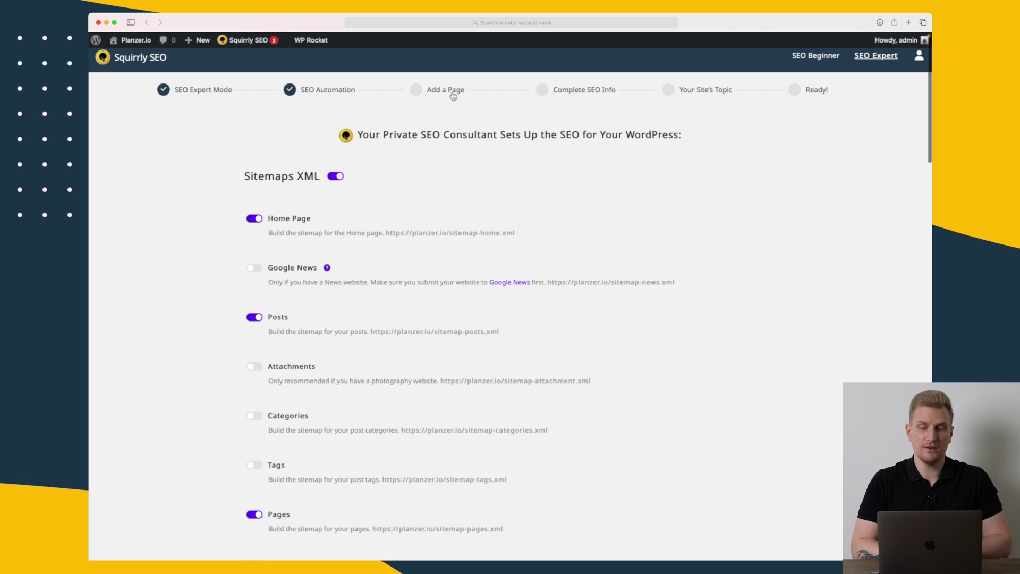
pyautogui.scroll(-3, 460, 219)
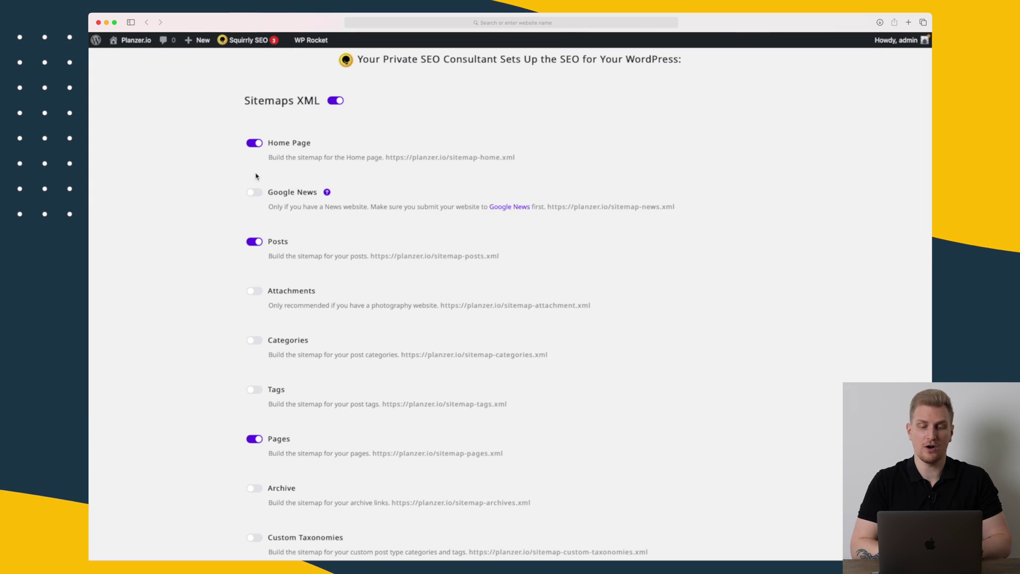
pyautogui.scroll(-2, 256, 176)
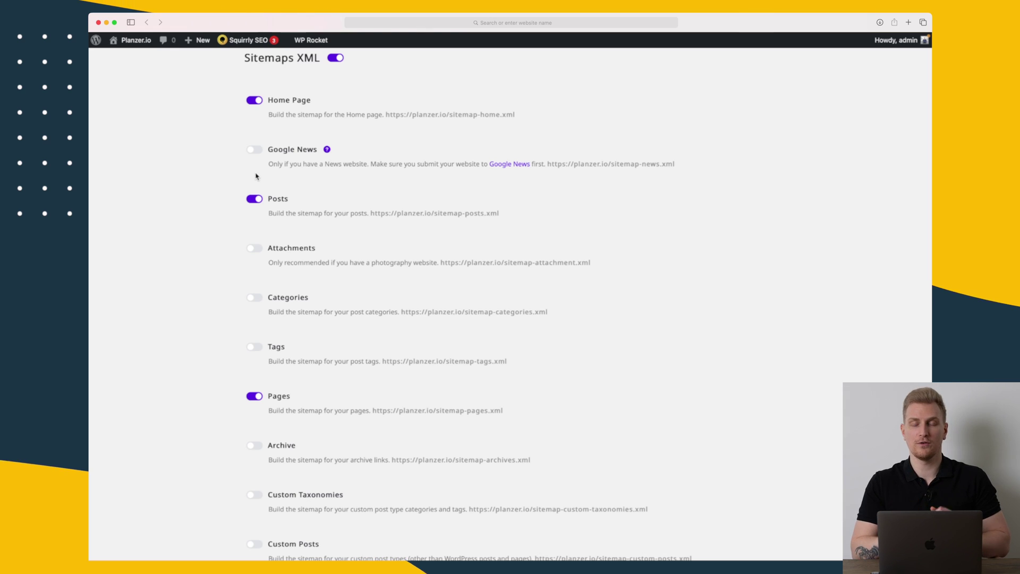
pyautogui.scroll(-1, 216, 142)
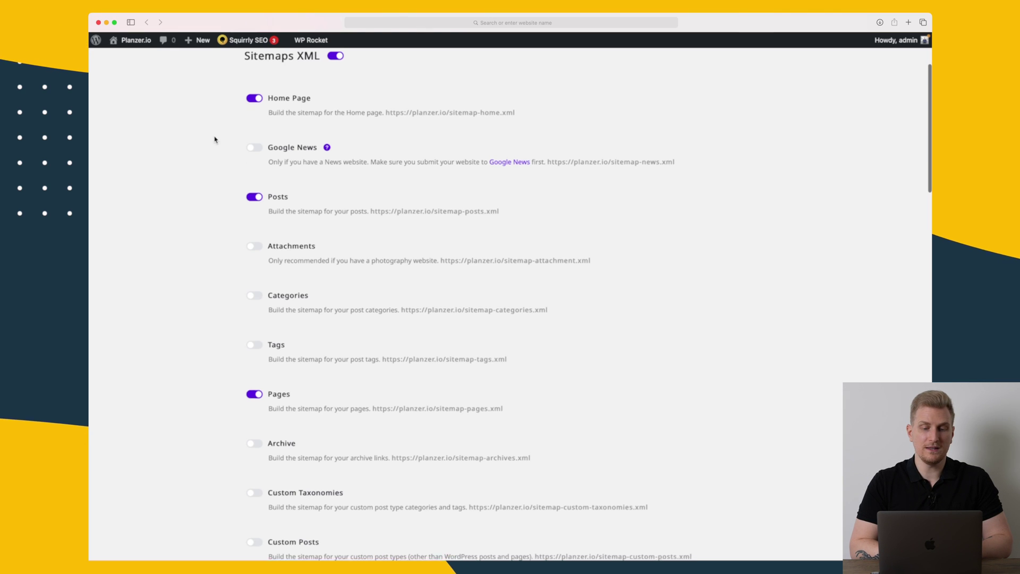
pyautogui.scroll(-6, 260, 139)
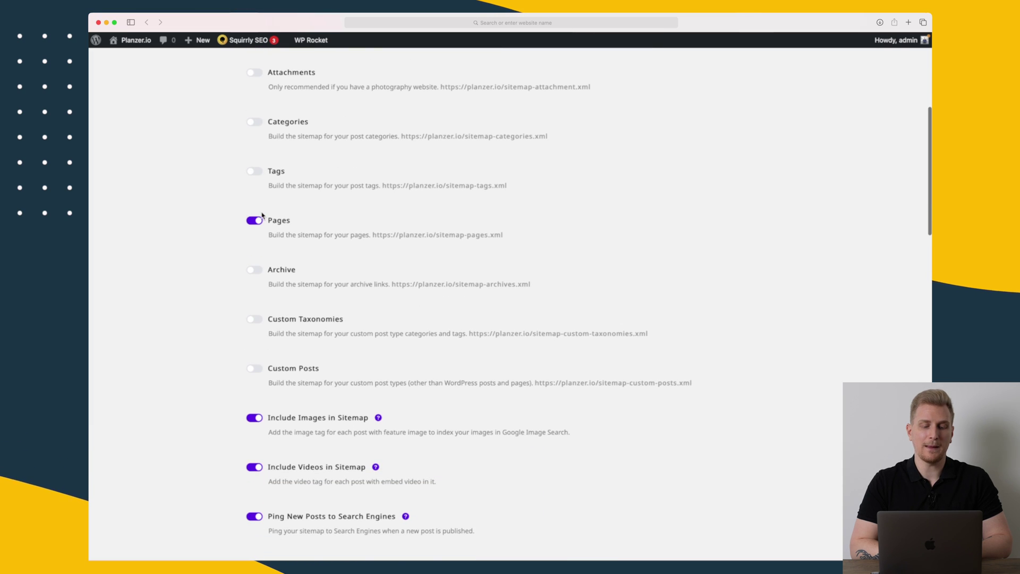
pyautogui.scroll(-7, 262, 215)
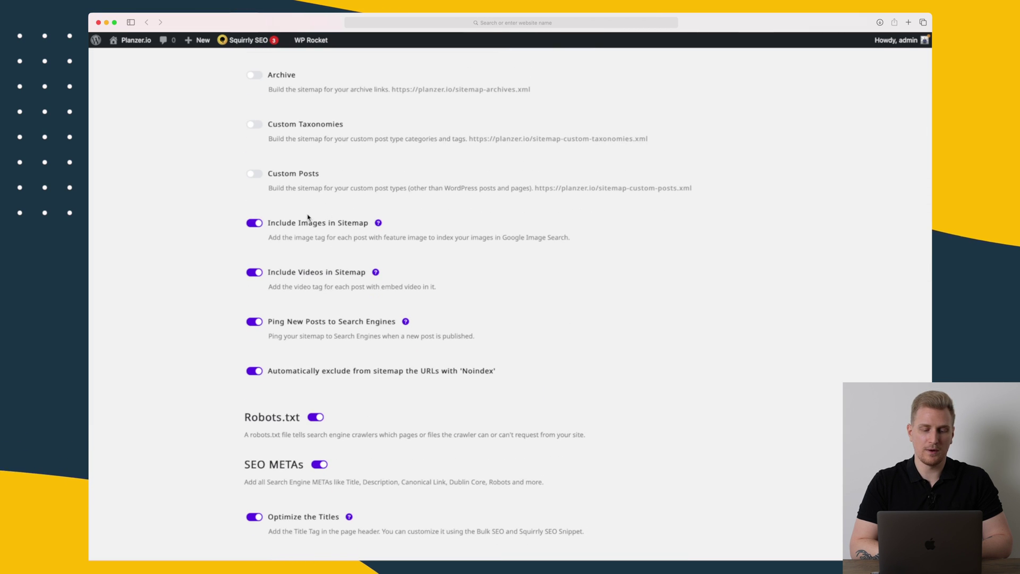
pyautogui.scroll(-2, 306, 271)
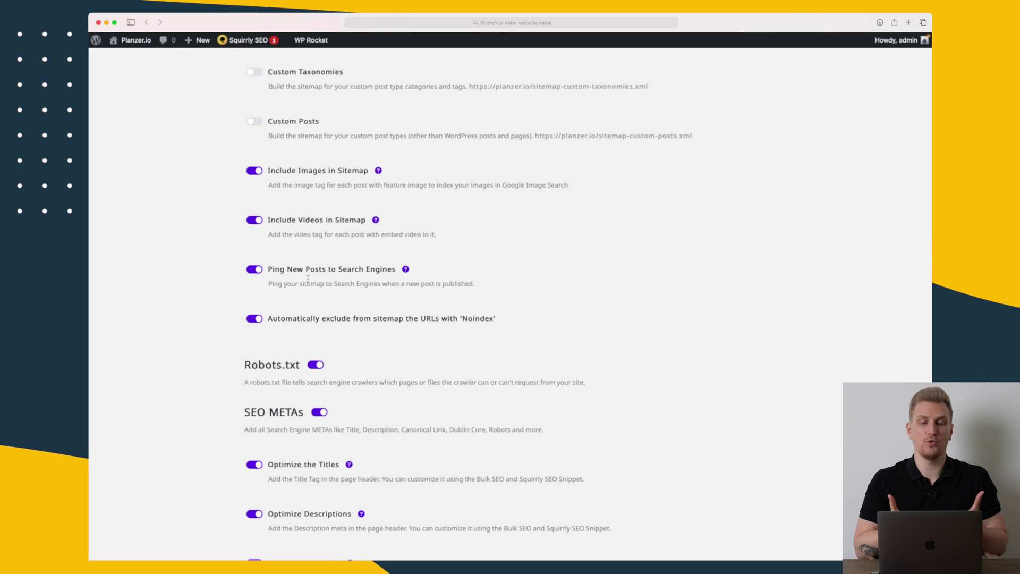
# Scroll down through the settings to the Extra Options section
pyautogui.scroll(-3, 307, 279)
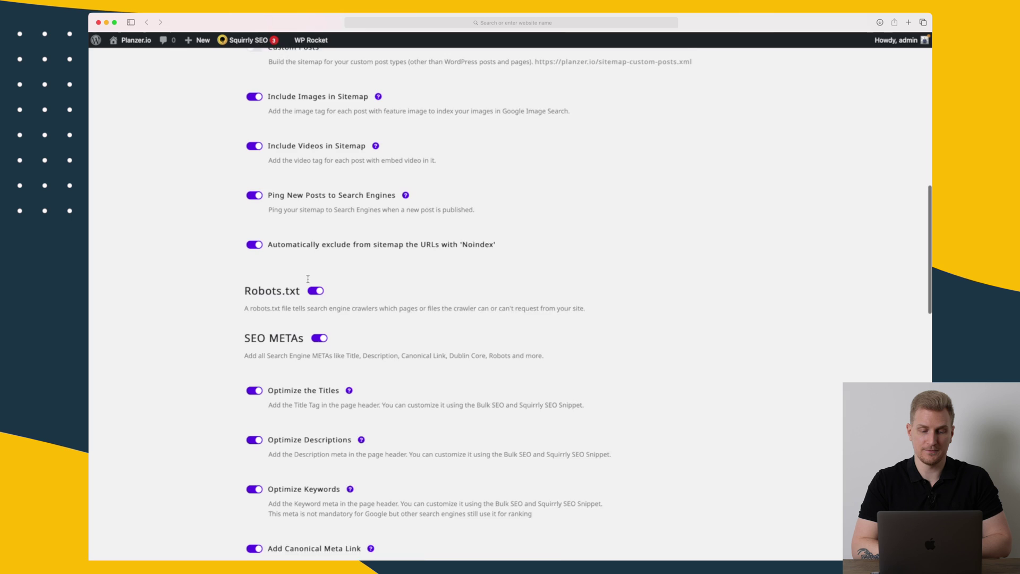
pyautogui.scroll(-1, 267, 260)
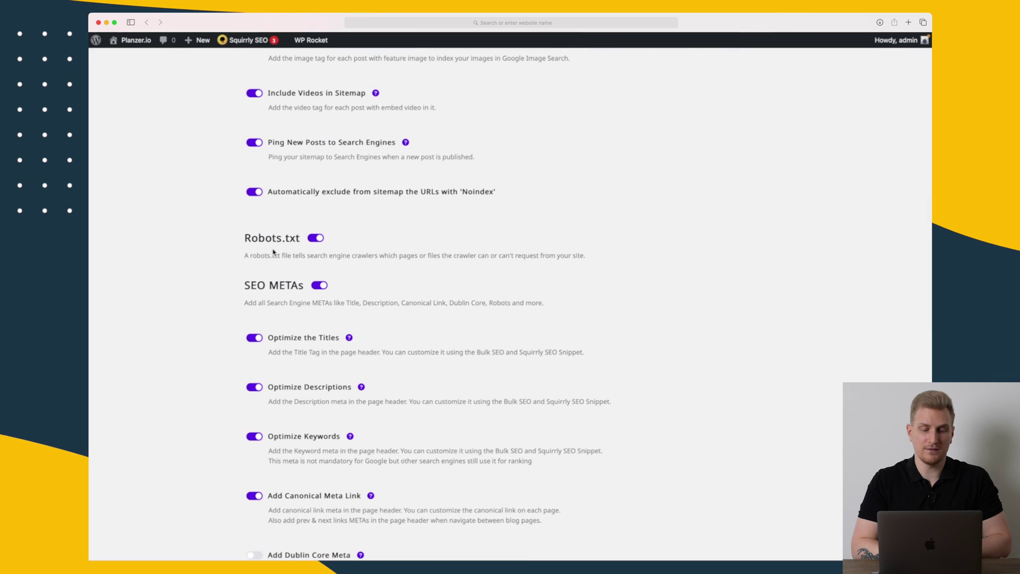
pyautogui.scroll(-3, 273, 252)
pyautogui.scroll(-2, 254, 195)
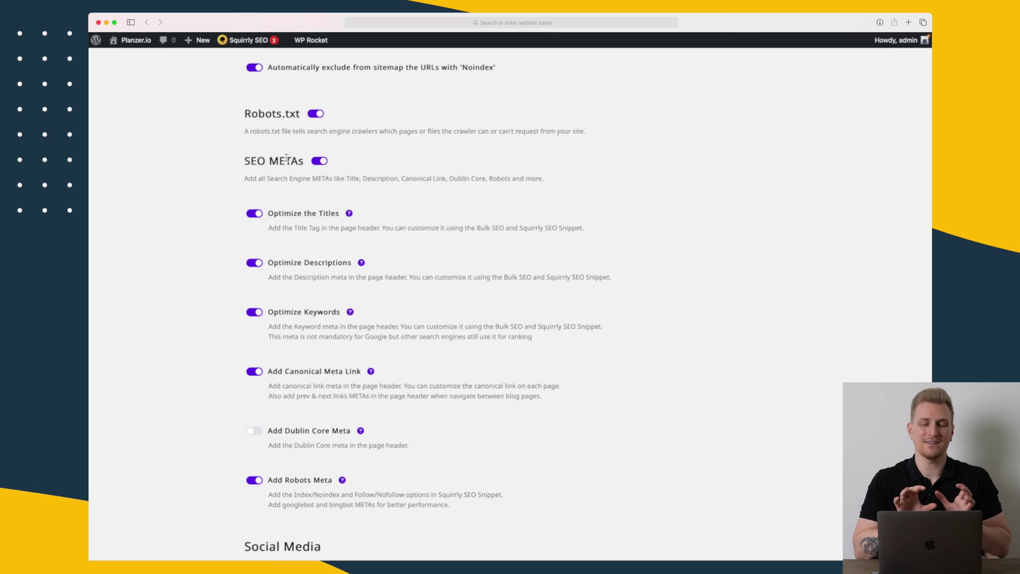
pyautogui.scroll(-2, 308, 202)
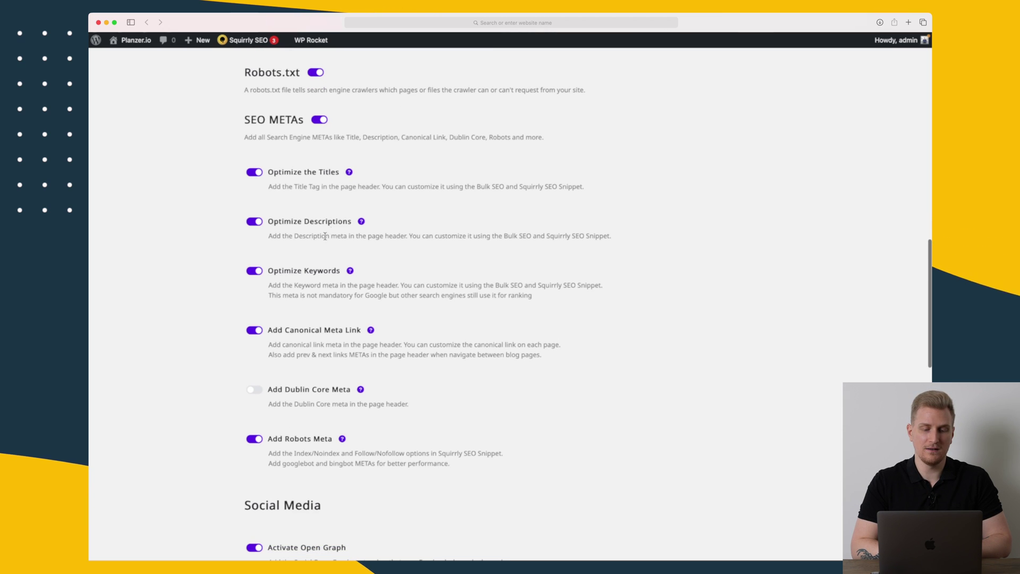
pyautogui.scroll(-3, 311, 231)
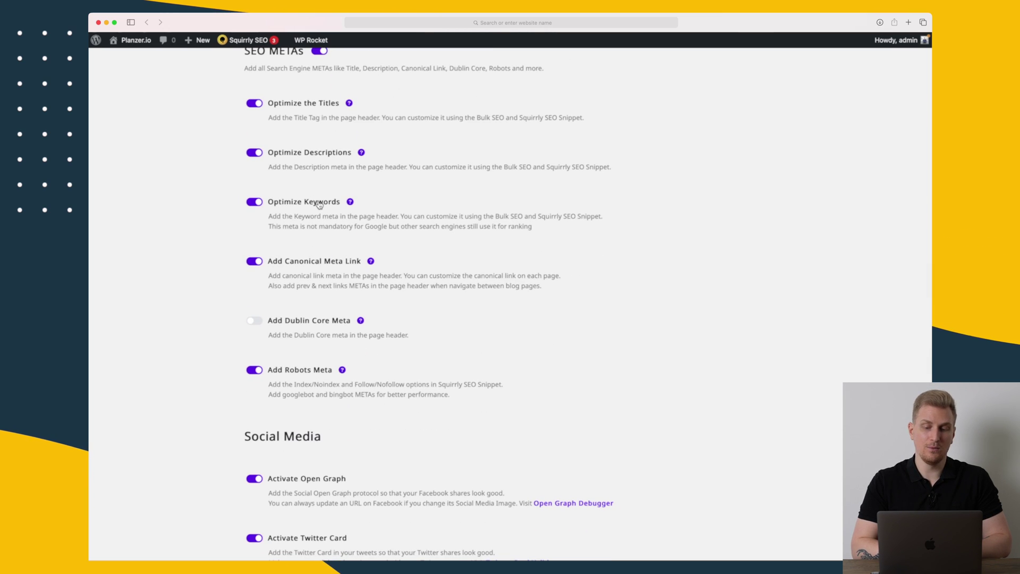
pyautogui.scroll(-3, 350, 205)
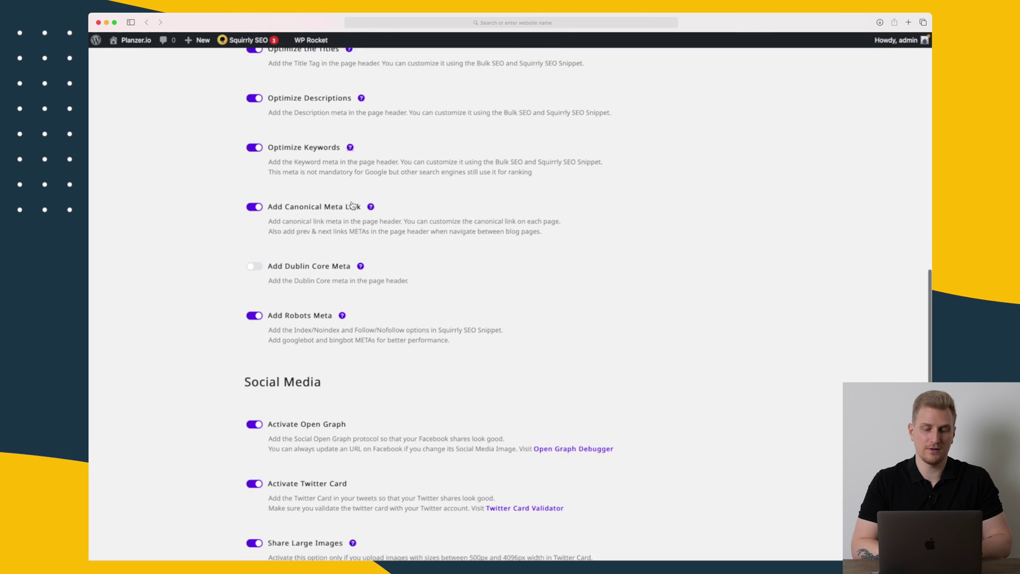
pyautogui.scroll(-5, 349, 211)
pyautogui.scroll(-2, 349, 211)
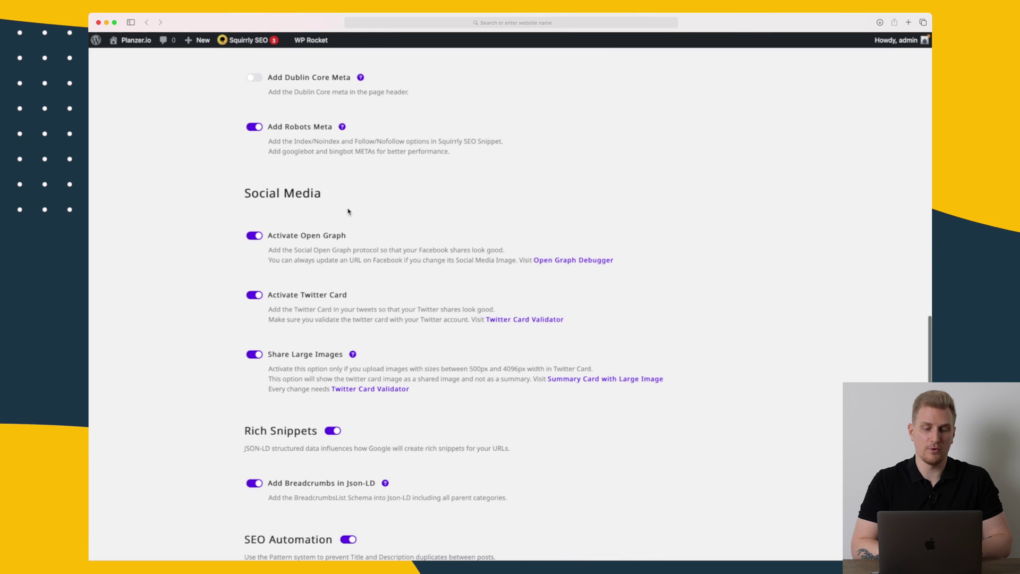
pyautogui.scroll(-6, 348, 211)
pyautogui.scroll(-2, 348, 212)
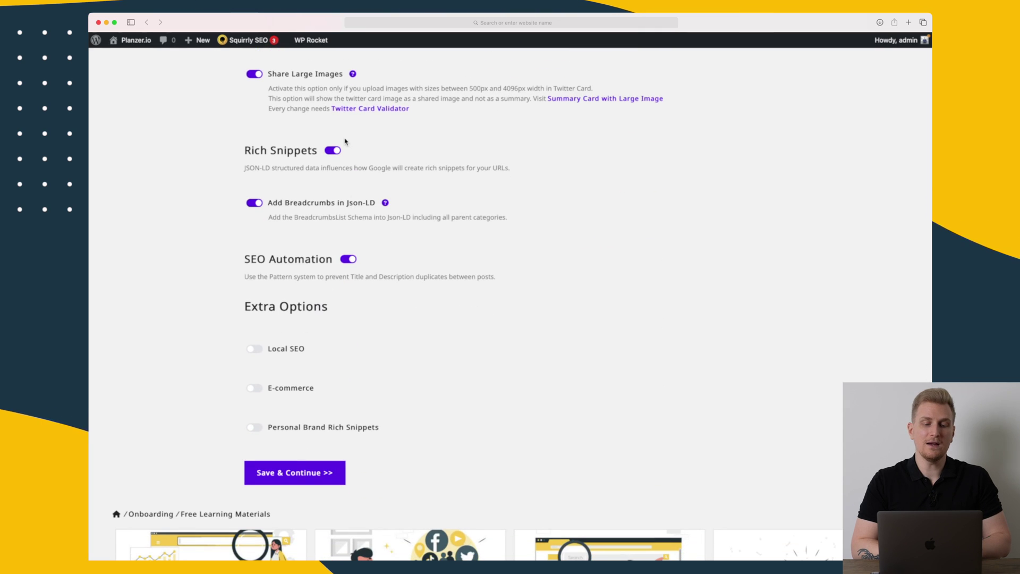
pyautogui.scroll(-1, 296, 288)
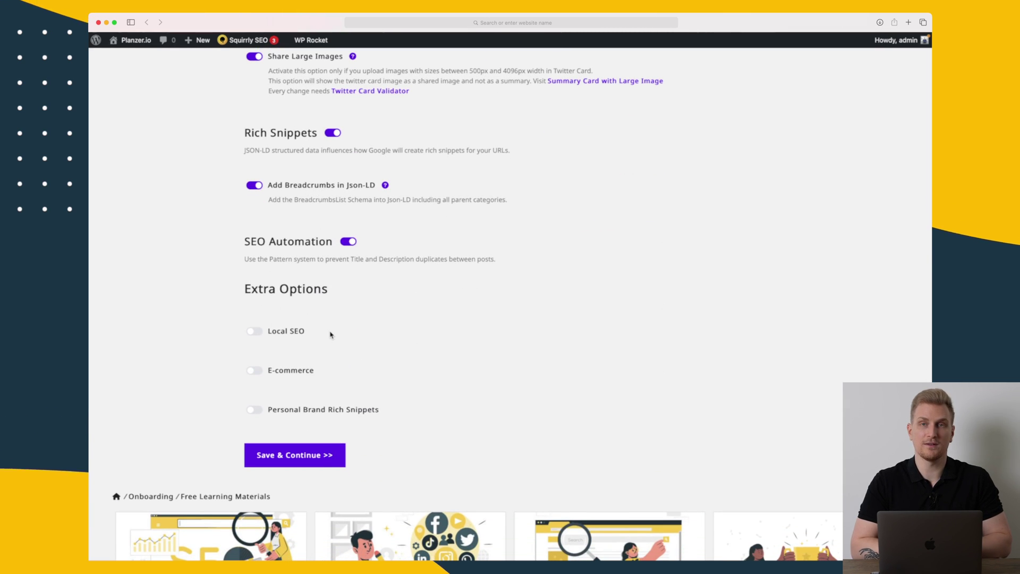
# Leave Local SEO switched off and save the settings with Save & Continue
pyautogui.click(254, 334)
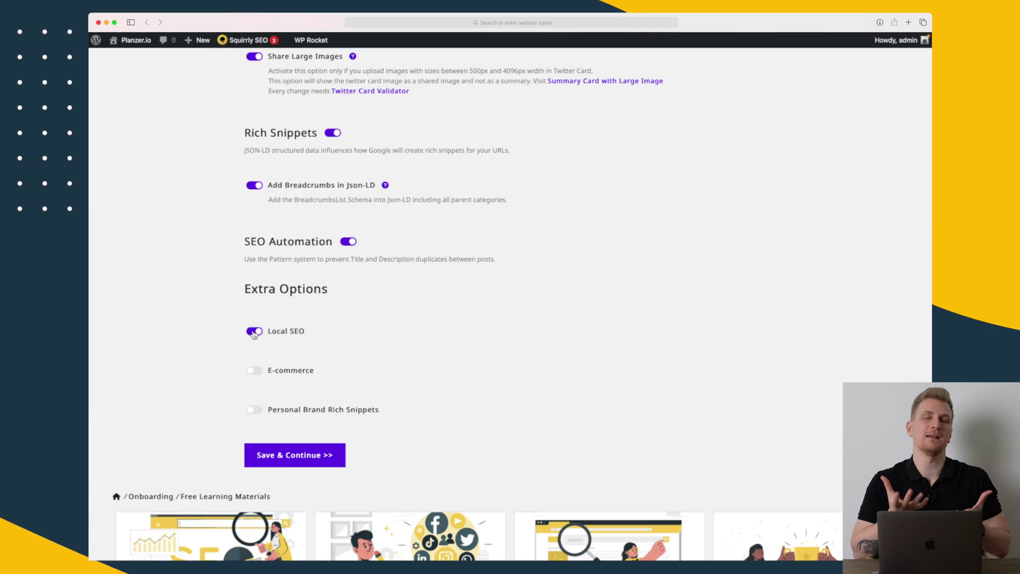
pyautogui.click(254, 332)
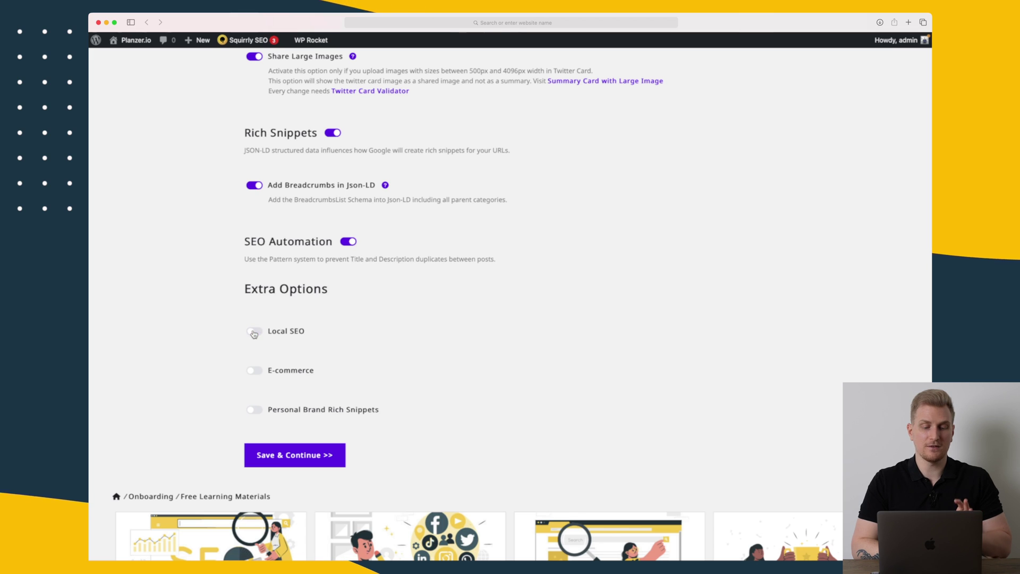
pyautogui.click(297, 460)
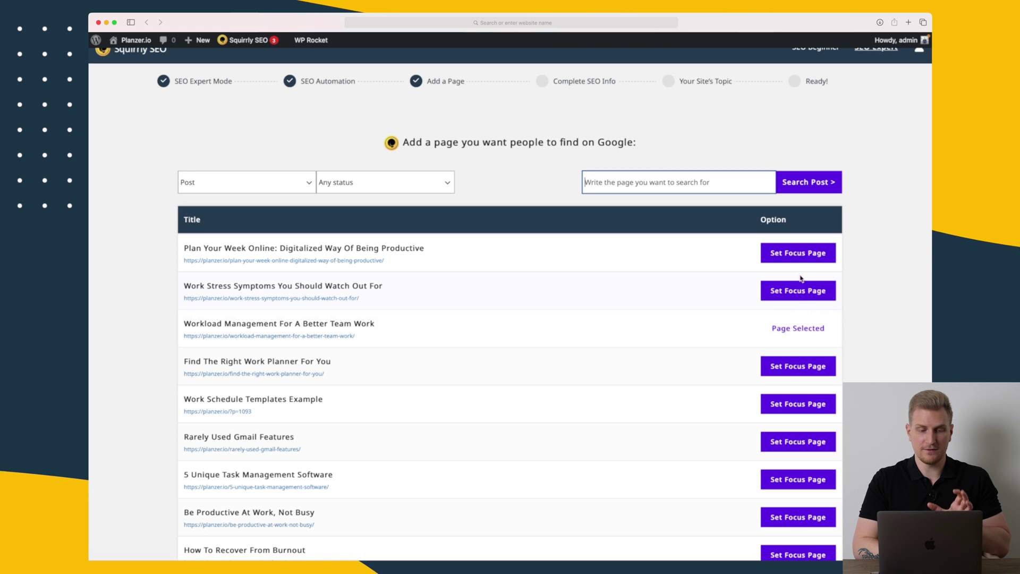
# Set 'Plan Your Week Online: Digitalized Way Of Being Productive' as a second focus page
pyautogui.click(790, 260)
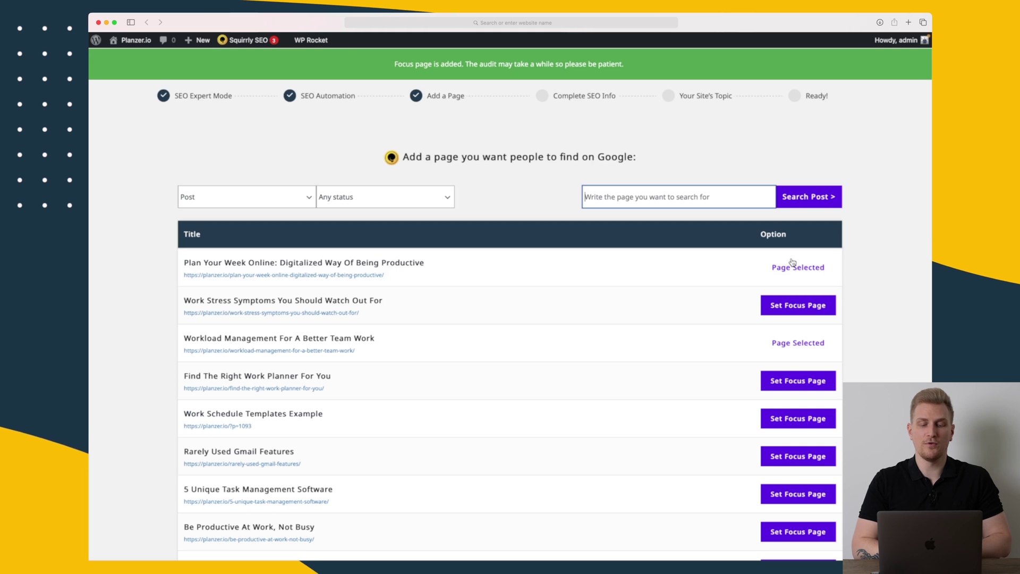
pyautogui.scroll(-7, 792, 262)
# Continue to the Complete SEO Info step and look over the Rich Snippets JSON-LD fields
pyautogui.click(251, 256)
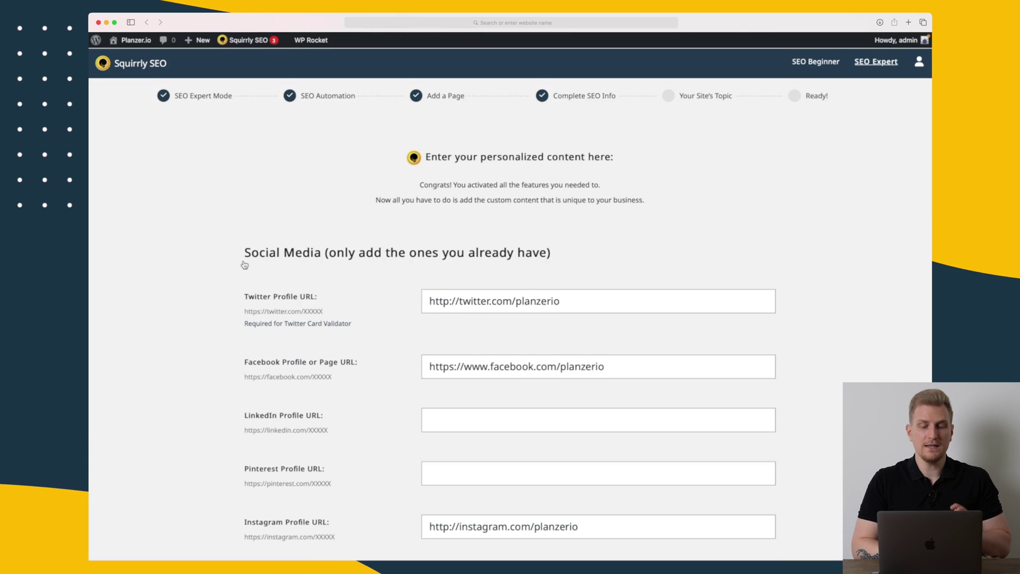
pyautogui.scroll(-3, 317, 204)
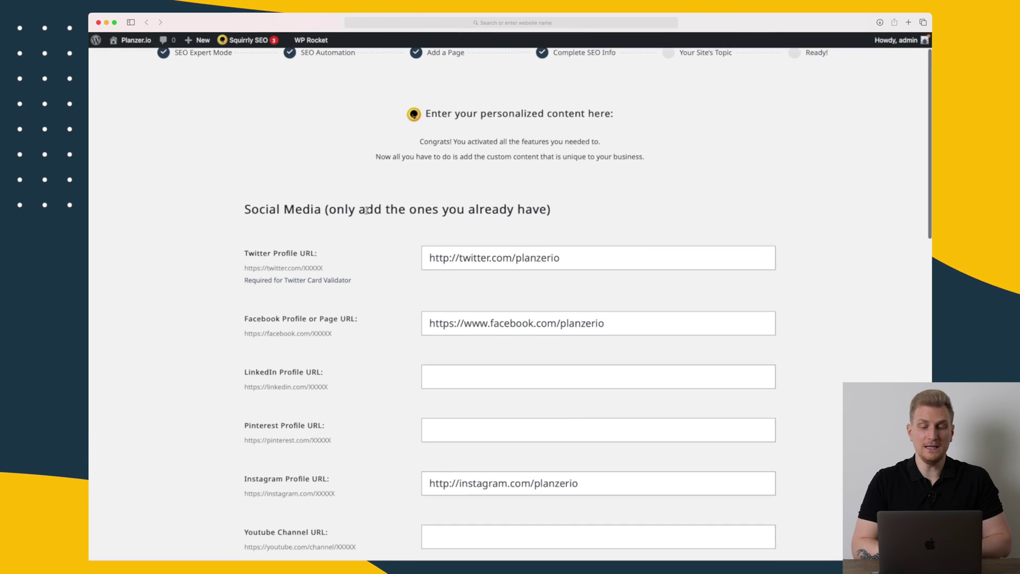
pyautogui.scroll(-10, 313, 244)
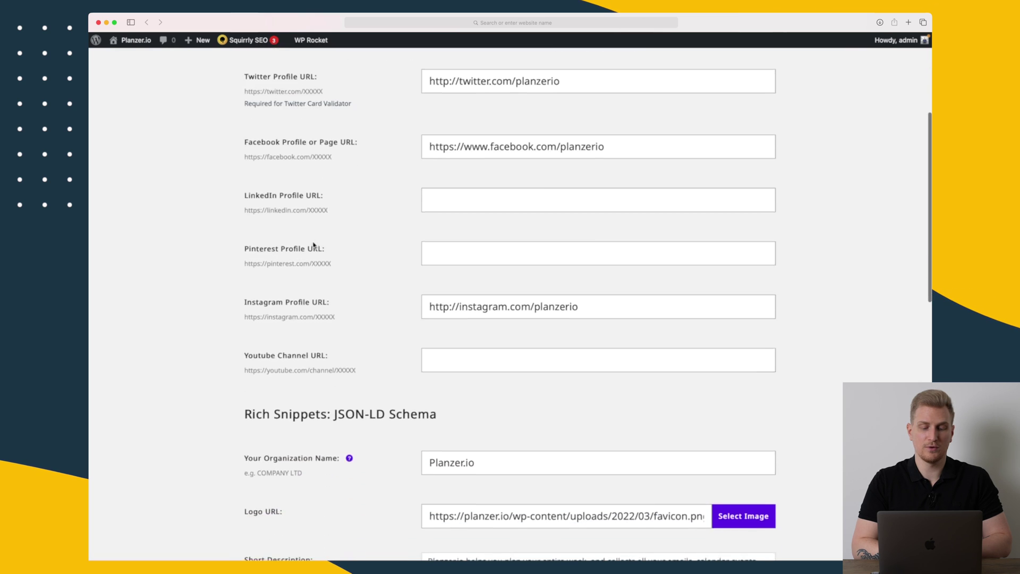
pyautogui.scroll(-2, 313, 245)
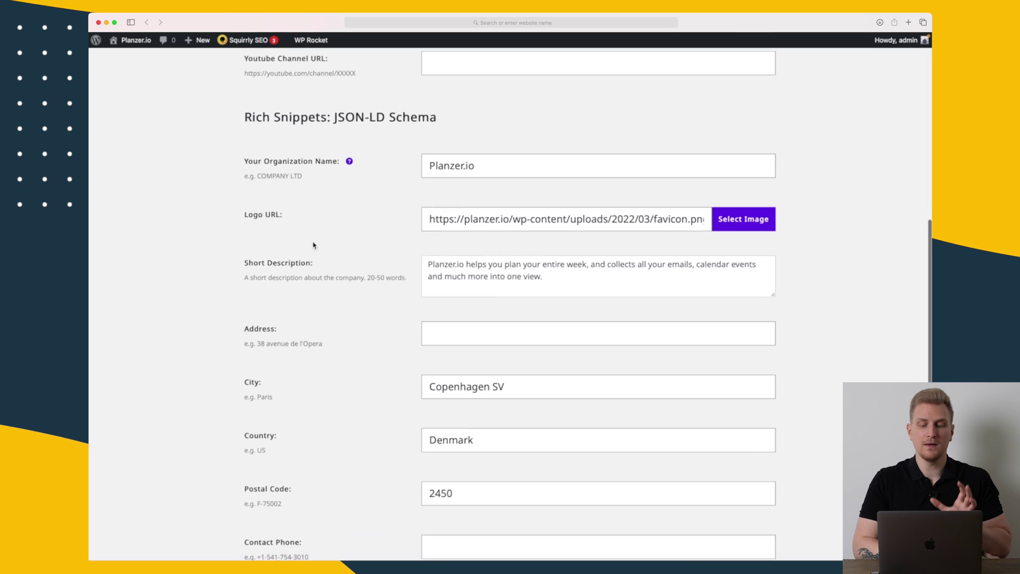
pyautogui.scroll(-1, 314, 245)
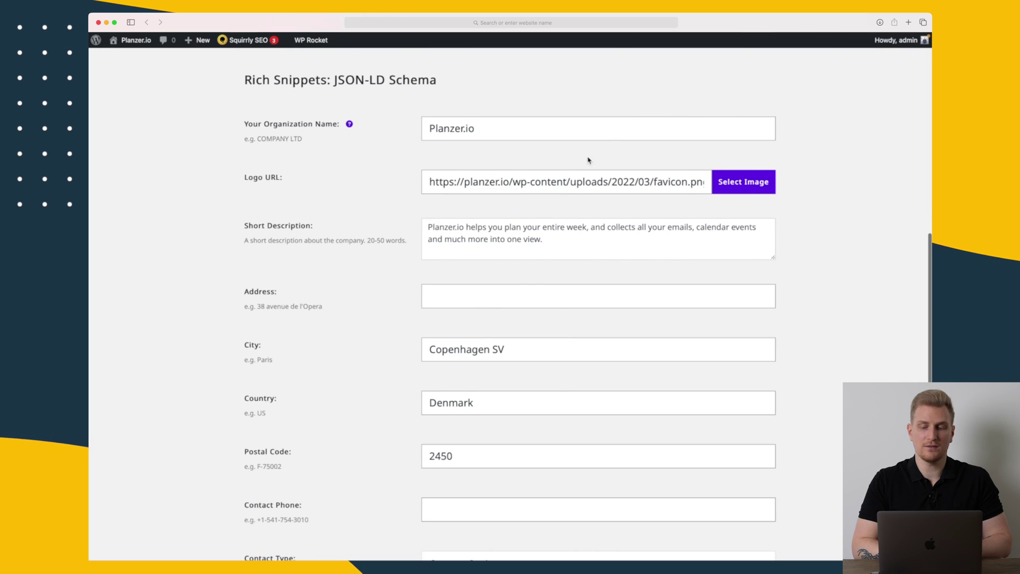
pyautogui.scroll(-5, 560, 184)
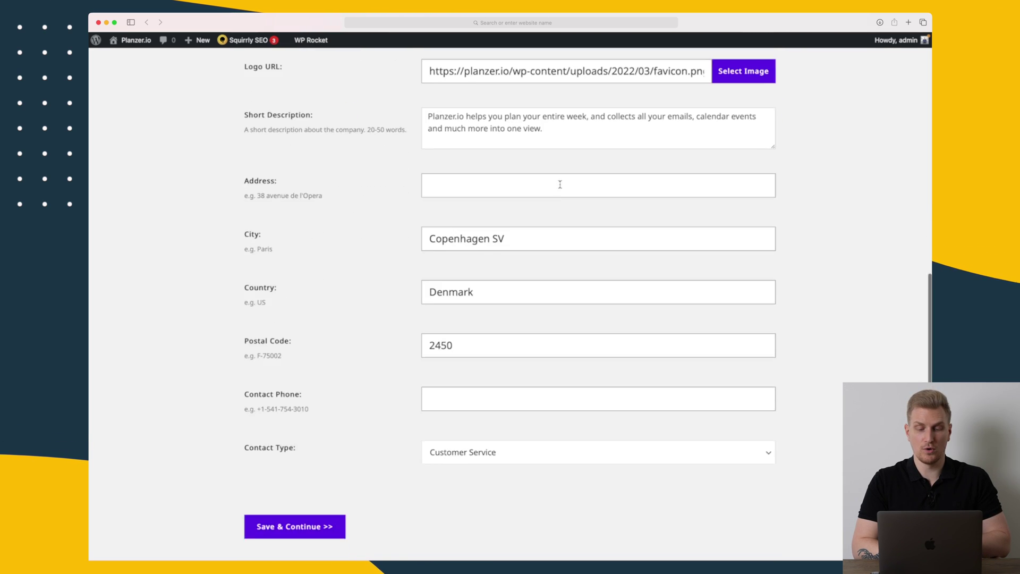
# Save the Planzer.io organization details and continue to the site-topic step
pyautogui.scroll(8, 560, 187)
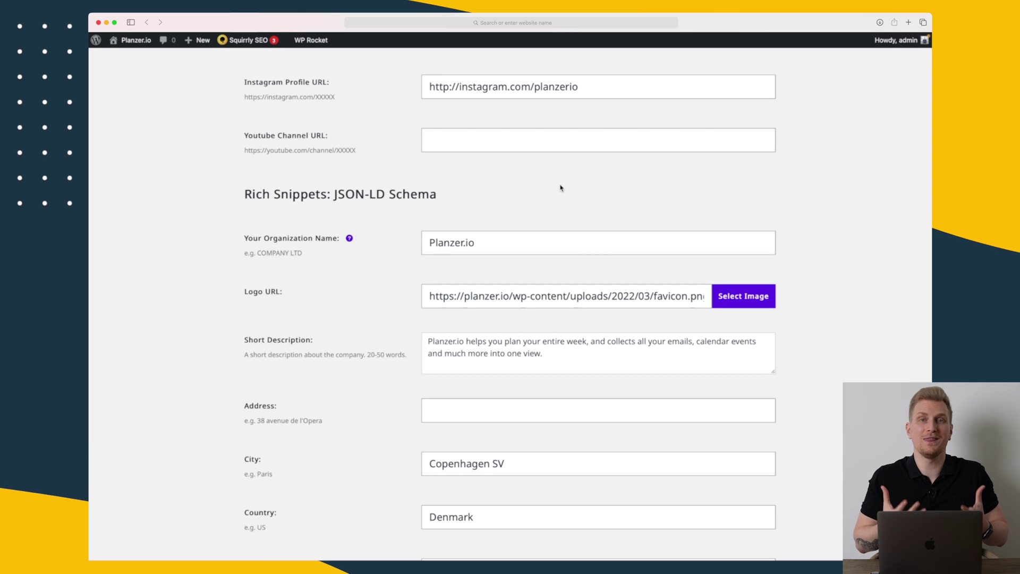
pyautogui.scroll(-4, 560, 187)
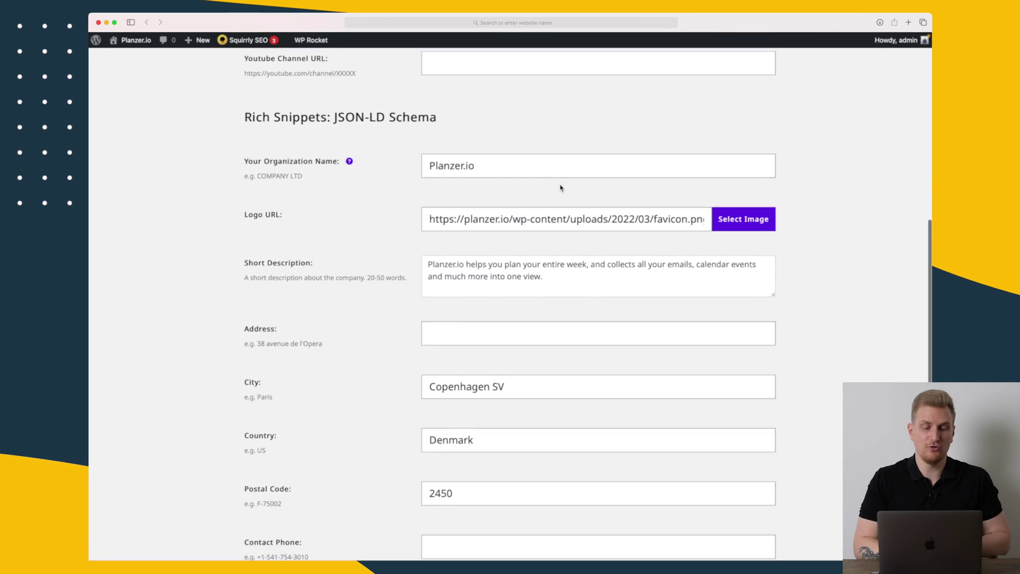
pyautogui.scroll(-5, 560, 188)
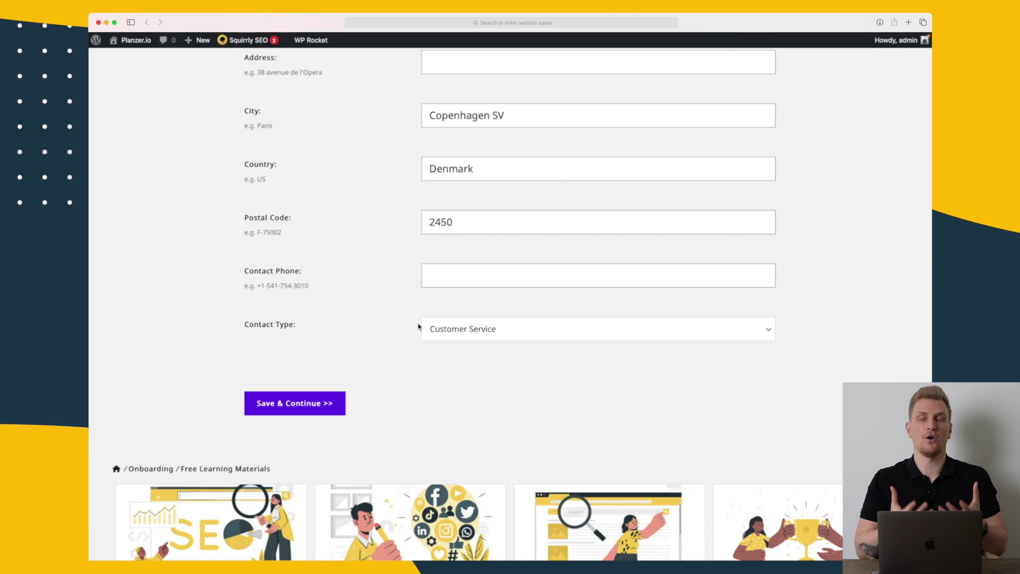
pyautogui.click(309, 405)
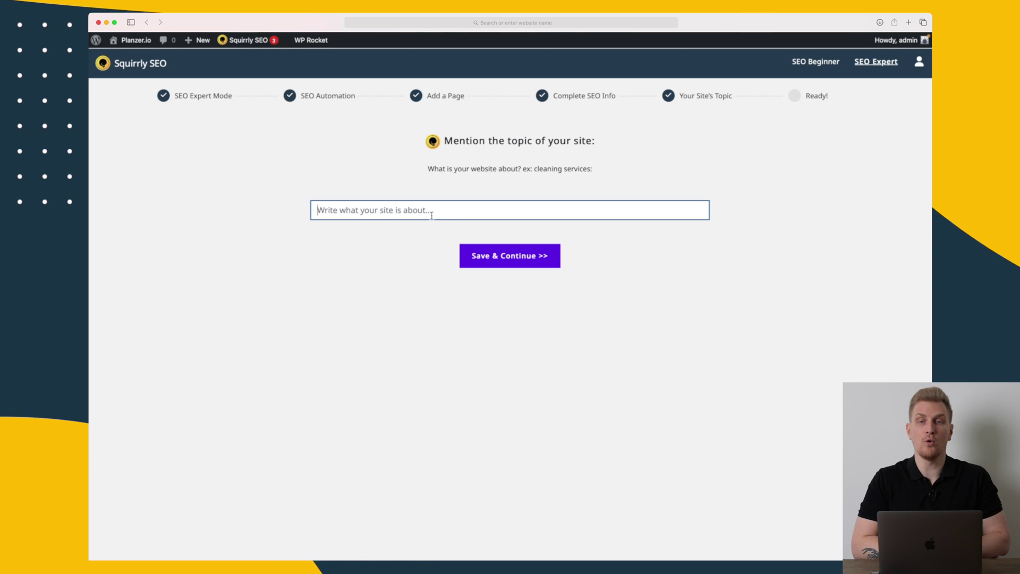
# Save 'to do app' as the site topic, finish onboarding, and go to SEO Expert: Start Here
pyautogui.write('to do ')
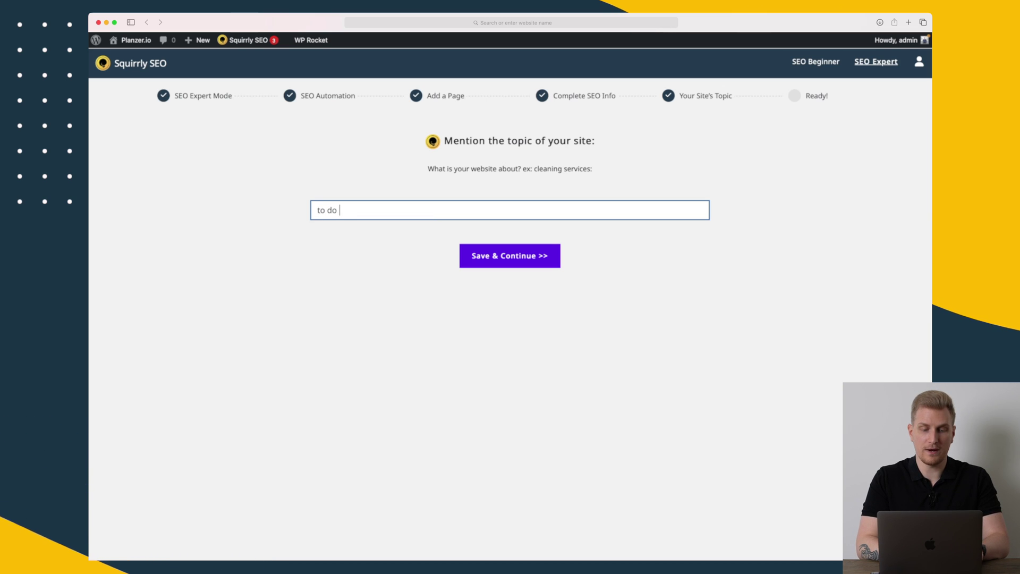
pyautogui.write('app')
pyautogui.click(531, 264)
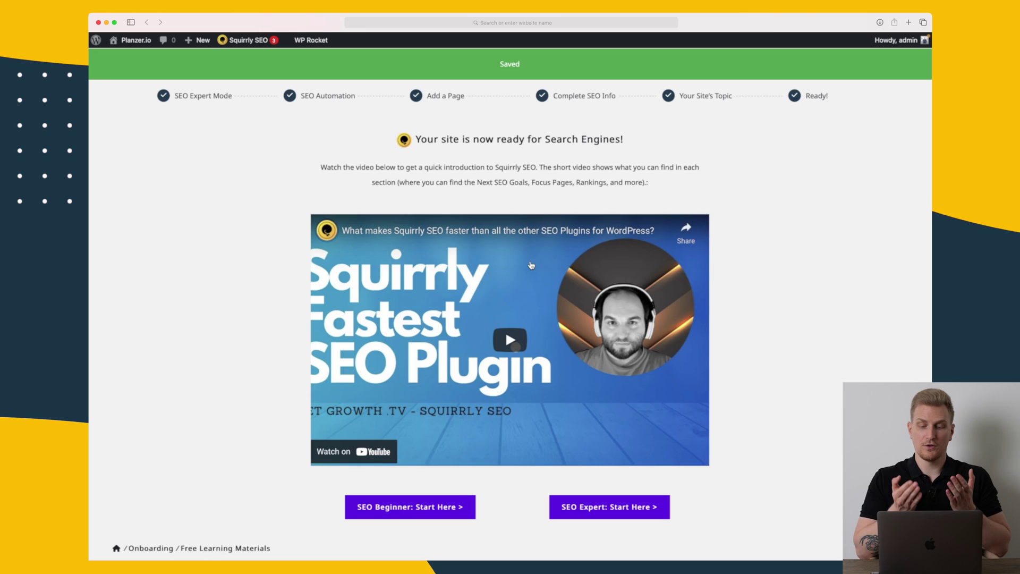
pyautogui.scroll(-2, 514, 494)
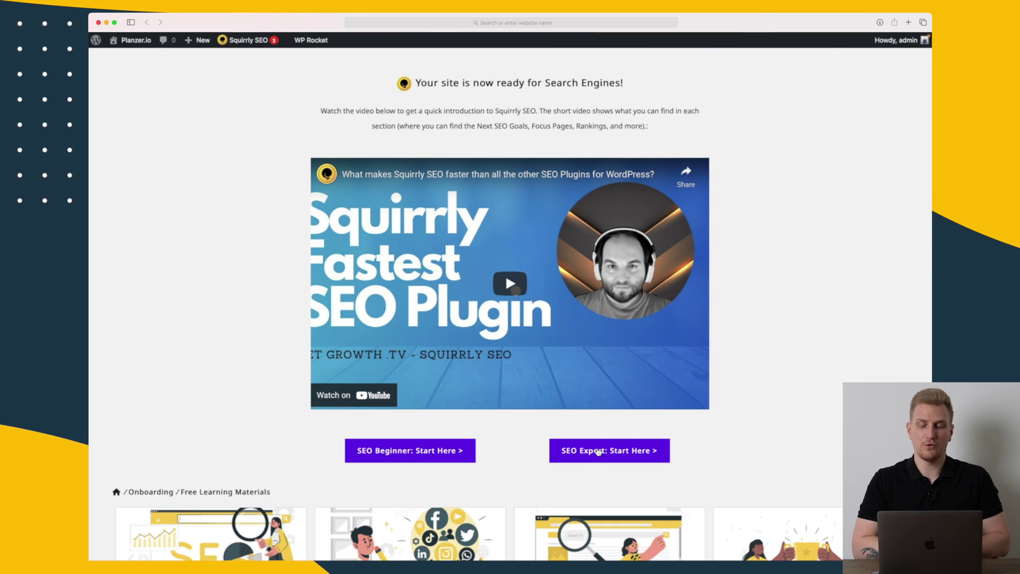
pyautogui.click(598, 451)
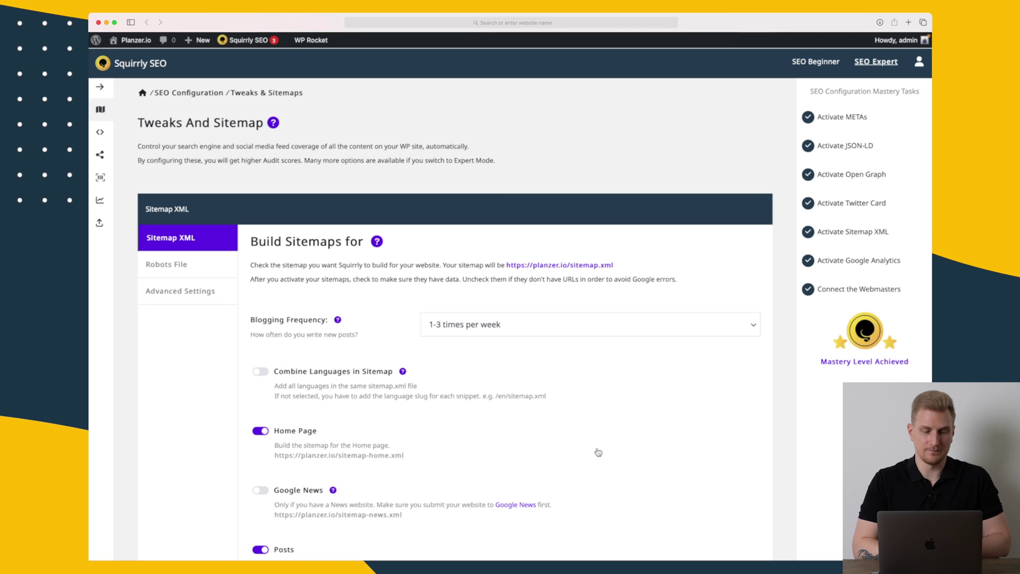
# Browse the Sitemap XML options, then view the Robots File and Advanced Settings tabs
pyautogui.scroll(-4, 598, 453)
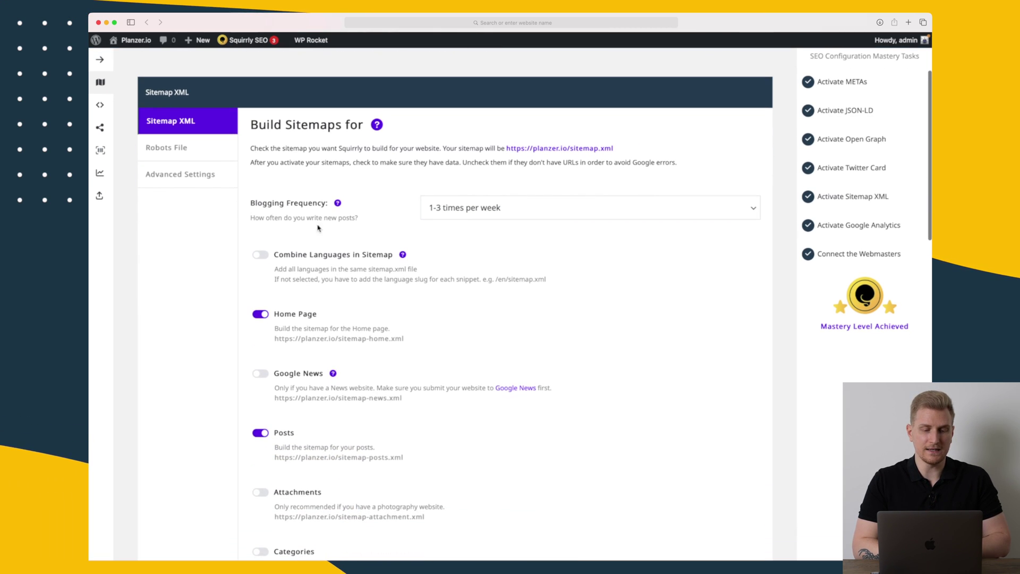
pyautogui.scroll(-3, 287, 204)
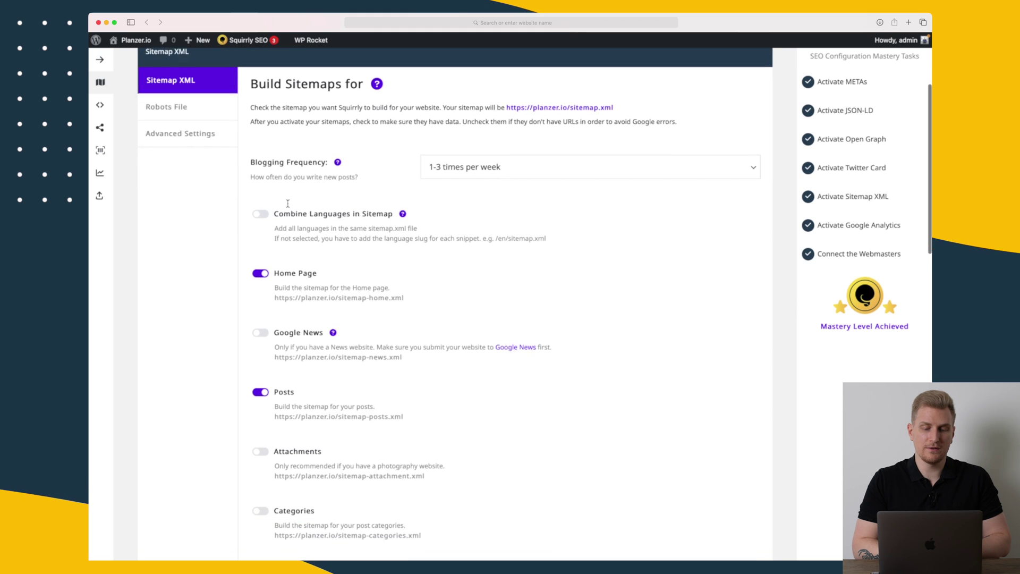
pyautogui.scroll(-15, 305, 290)
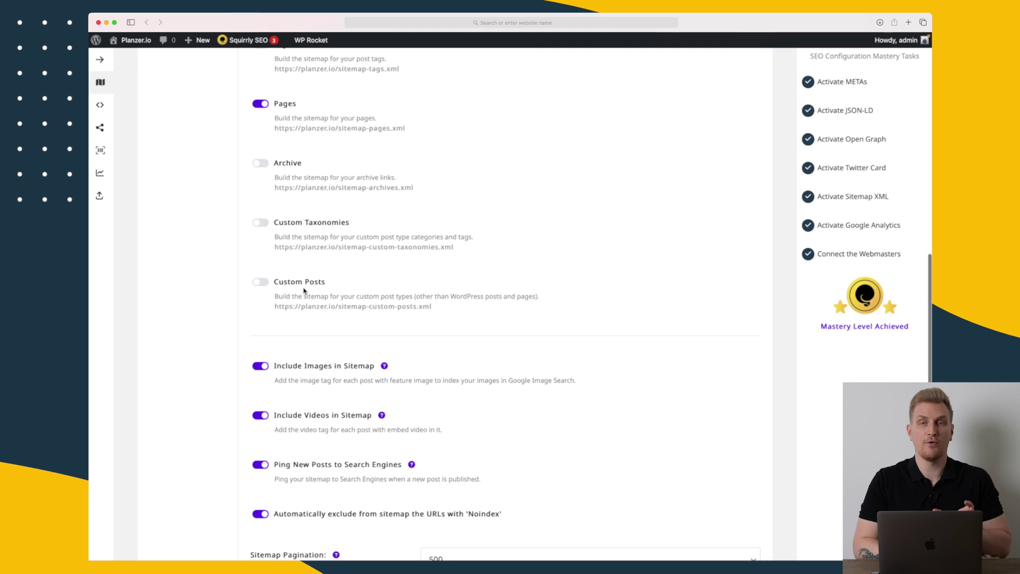
pyautogui.scroll(20, 304, 289)
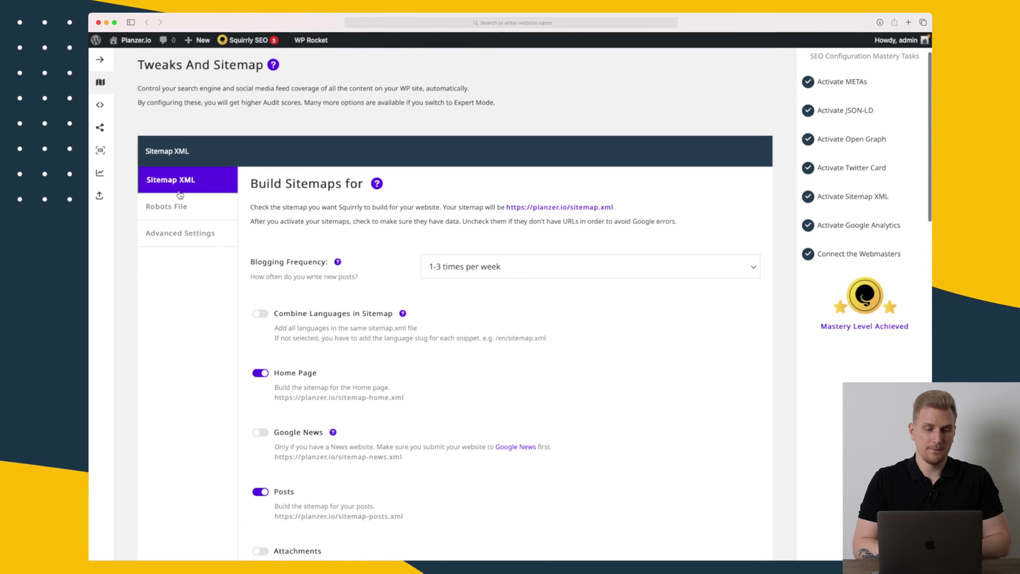
pyautogui.click(175, 198)
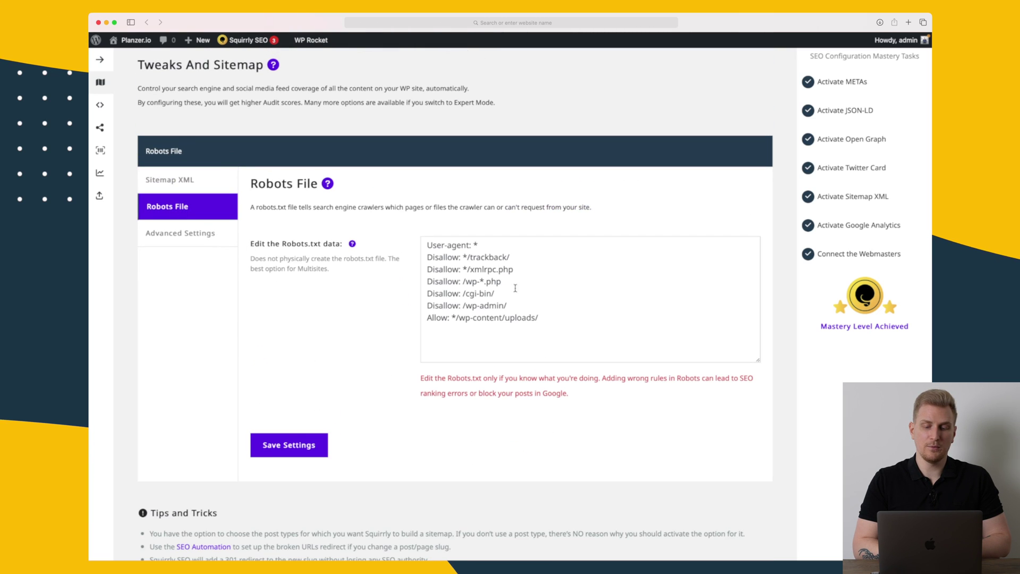
pyautogui.click(202, 232)
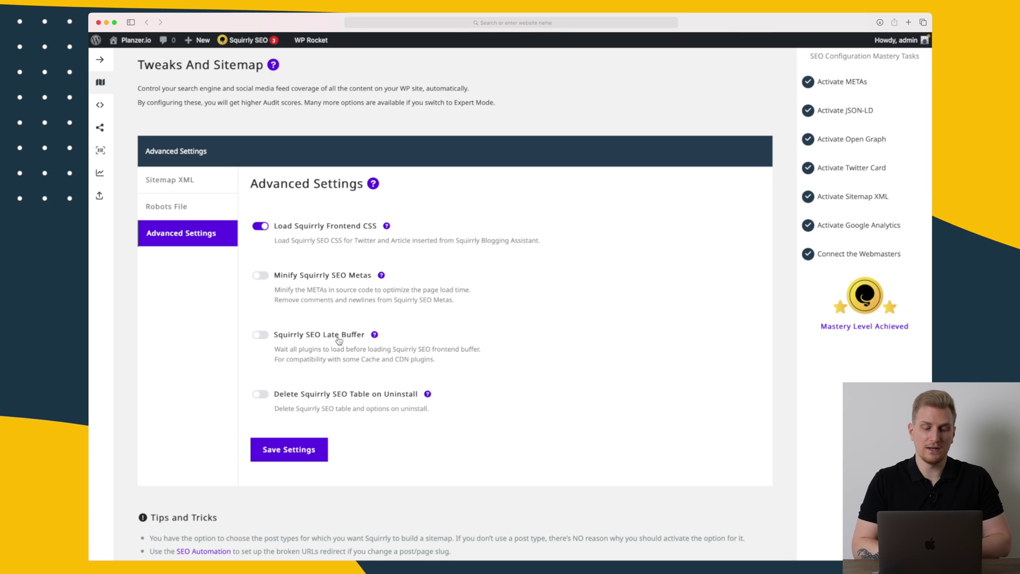
pyautogui.scroll(-1, 339, 340)
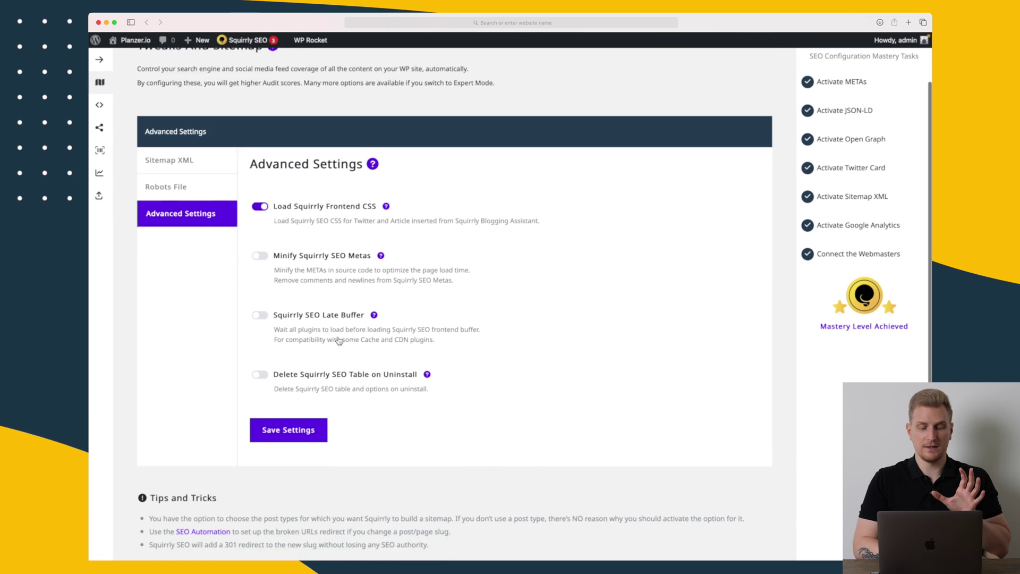
pyautogui.scroll(2, 339, 340)
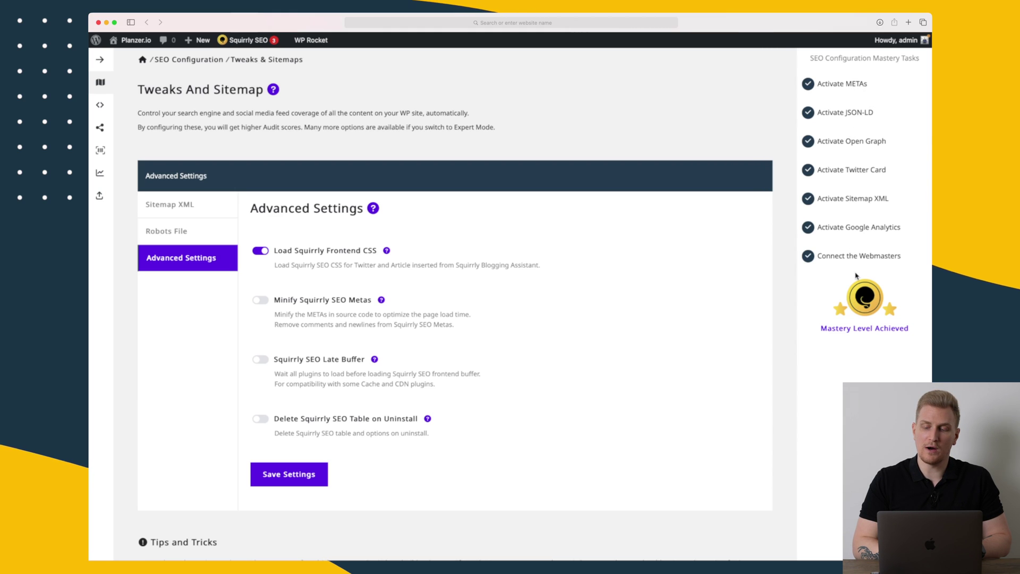
# Open the Google Analytics task, go to Tracking Tools, and view the AMP support settings
pyautogui.click(851, 229)
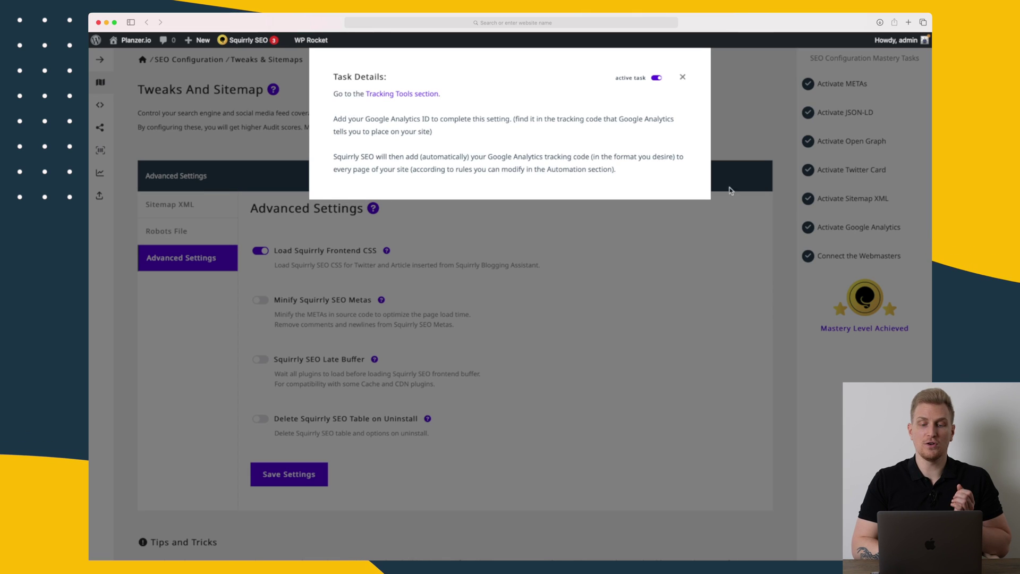
pyautogui.click(402, 95)
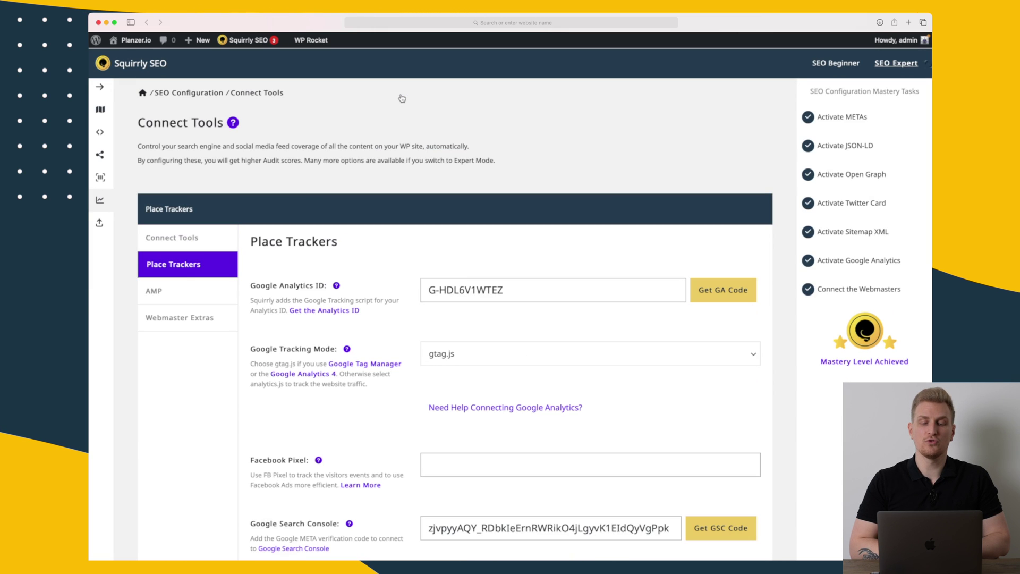
pyautogui.scroll(-8, 372, 212)
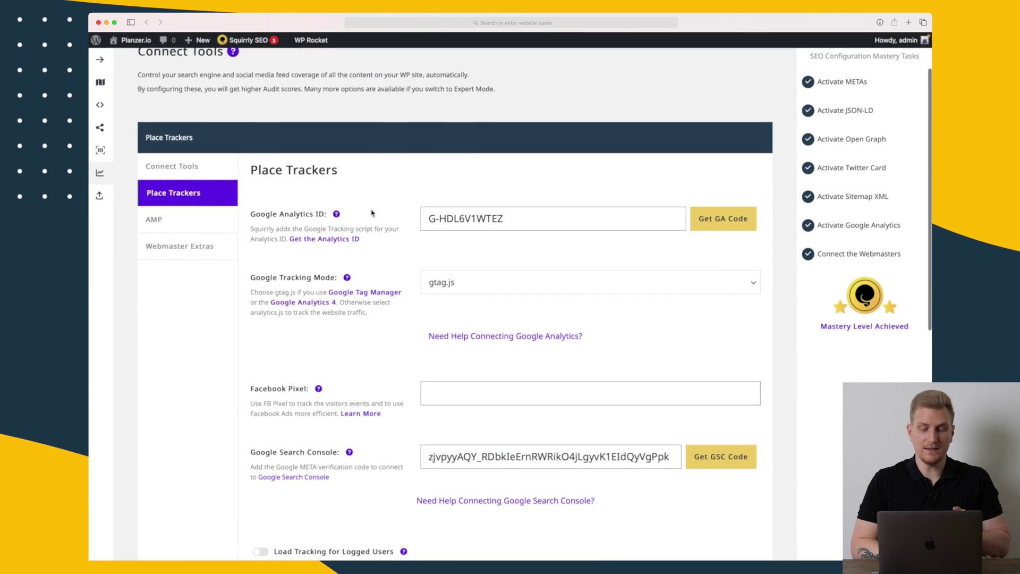
pyautogui.scroll(-1, 628, 216)
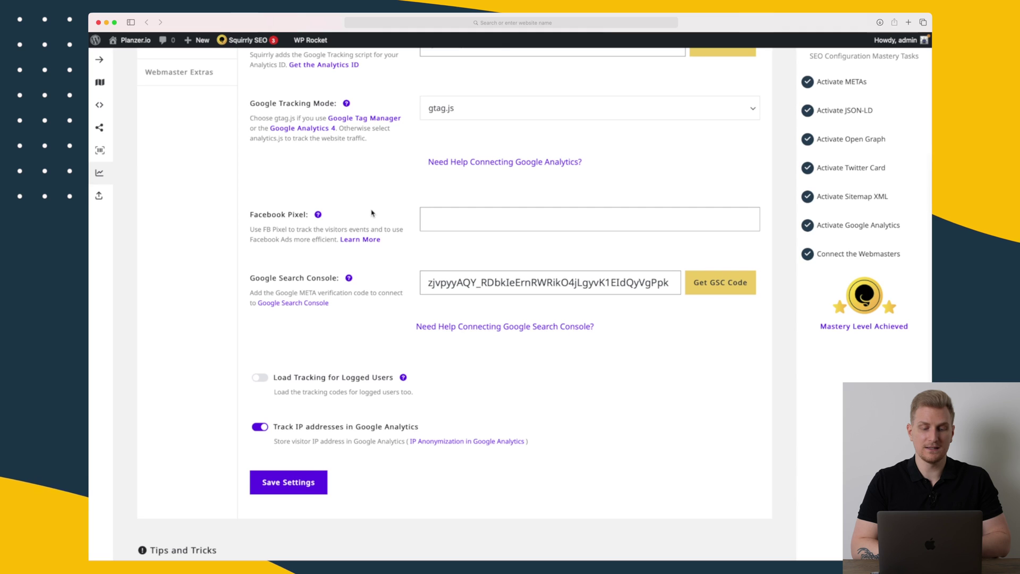
pyautogui.scroll(4, 755, 410)
pyautogui.scroll(-3, 755, 410)
pyautogui.scroll(1, 746, 411)
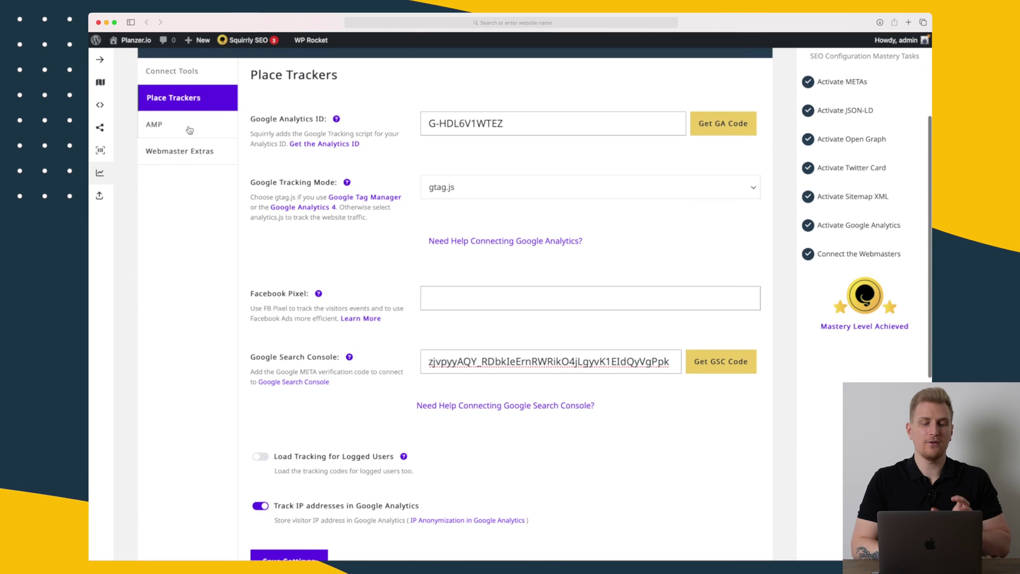
pyautogui.click(189, 130)
pyautogui.scroll(1, 192, 171)
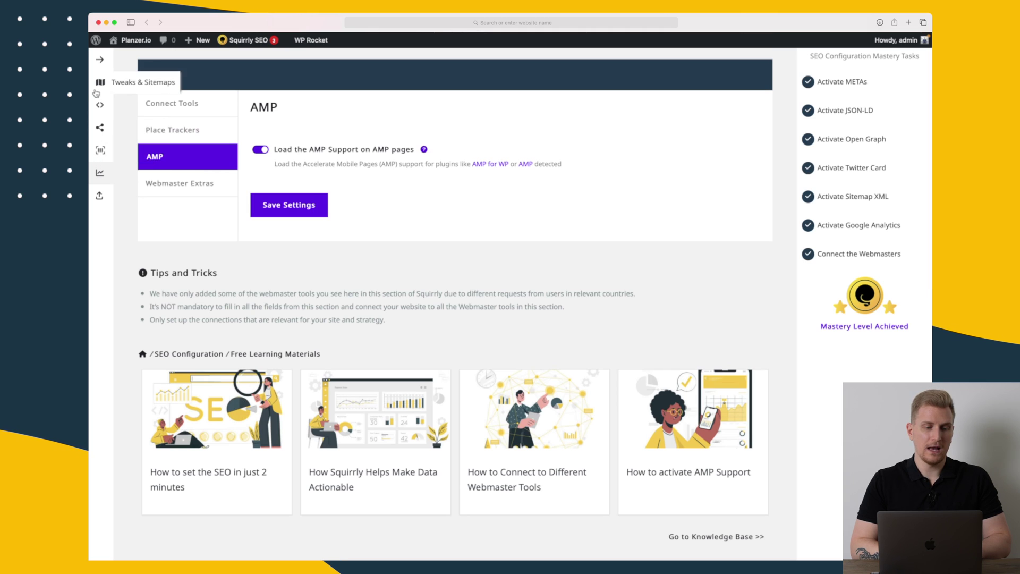
pyautogui.moveTo(119, 80)
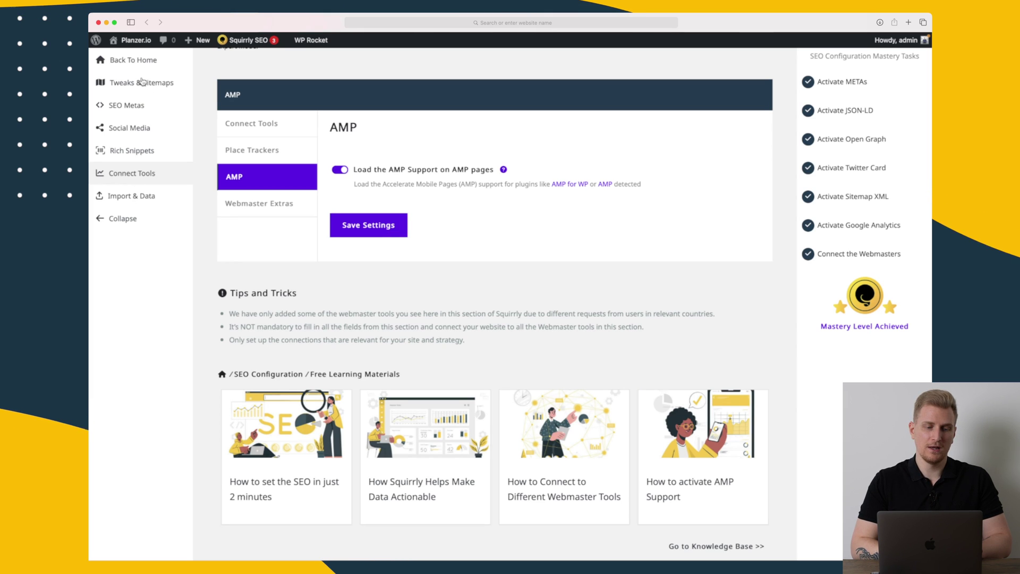
# Open the SEO METAs settings, expand the sidebar, and return to the Squirrly Overview page
pyautogui.click(142, 83)
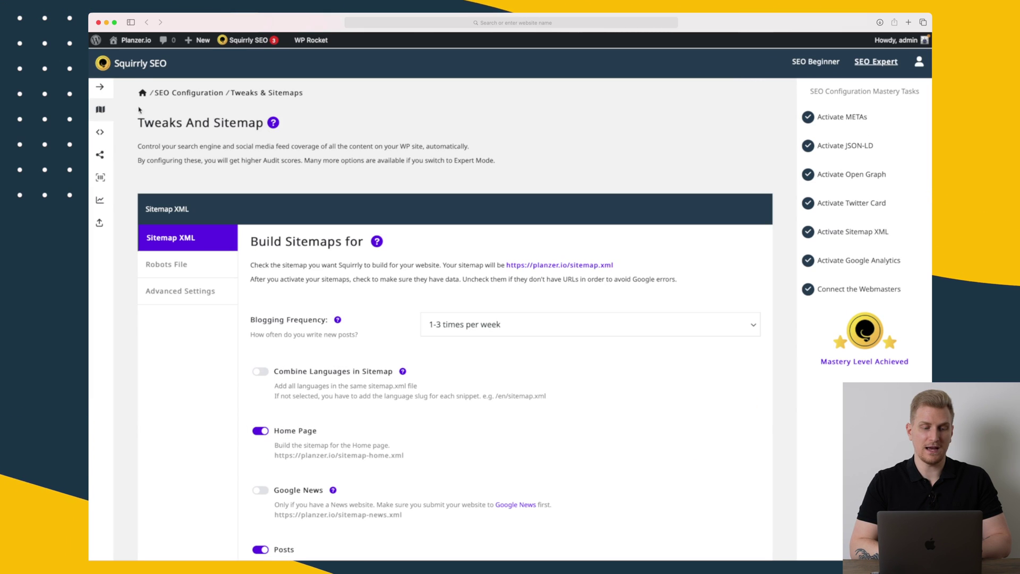
pyautogui.click(99, 134)
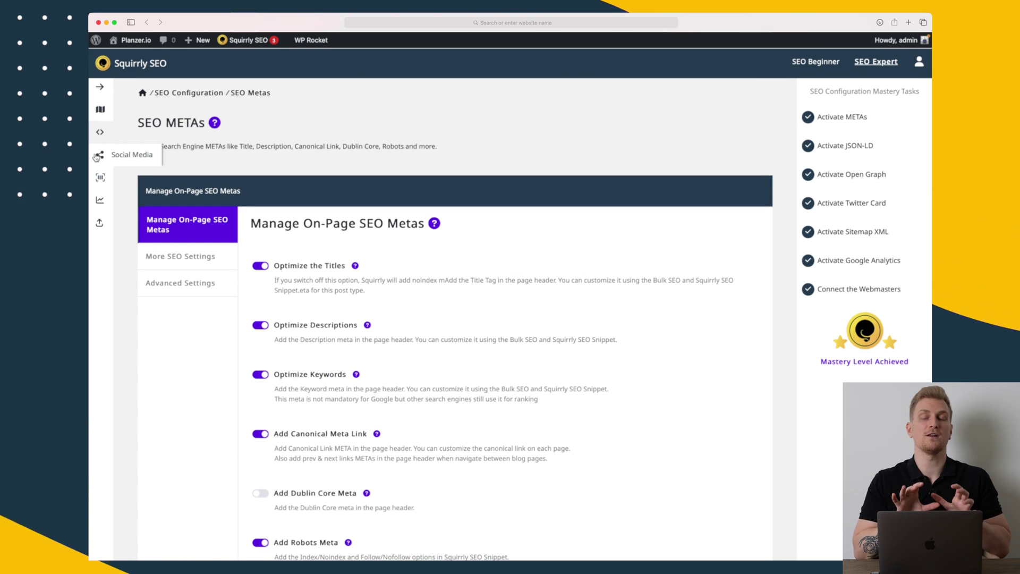
pyautogui.click(100, 91)
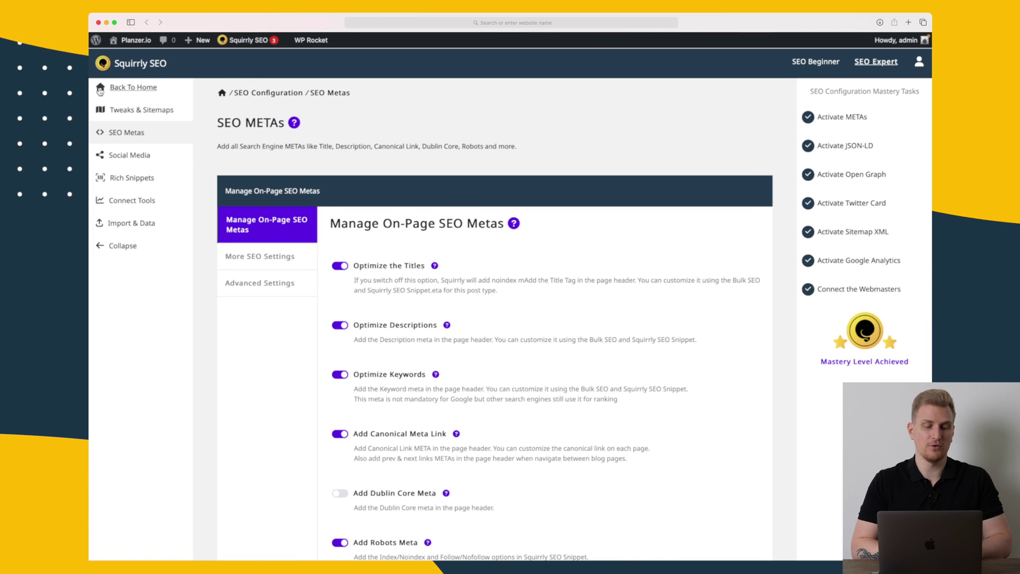
pyautogui.click(136, 66)
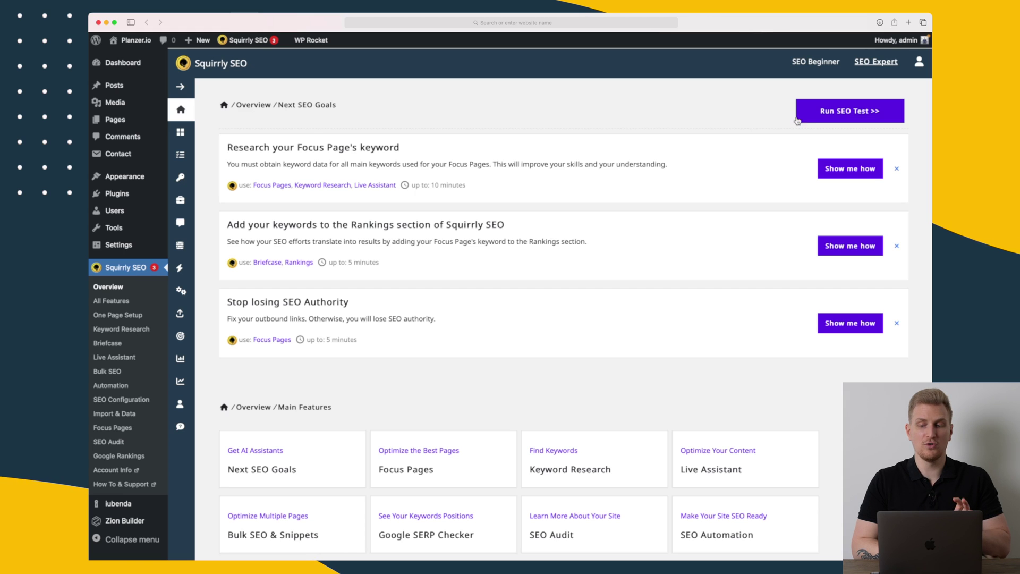
# Run the website SEO test, then open Keyword Research from the Squirrly SEO menu
pyautogui.click(826, 112)
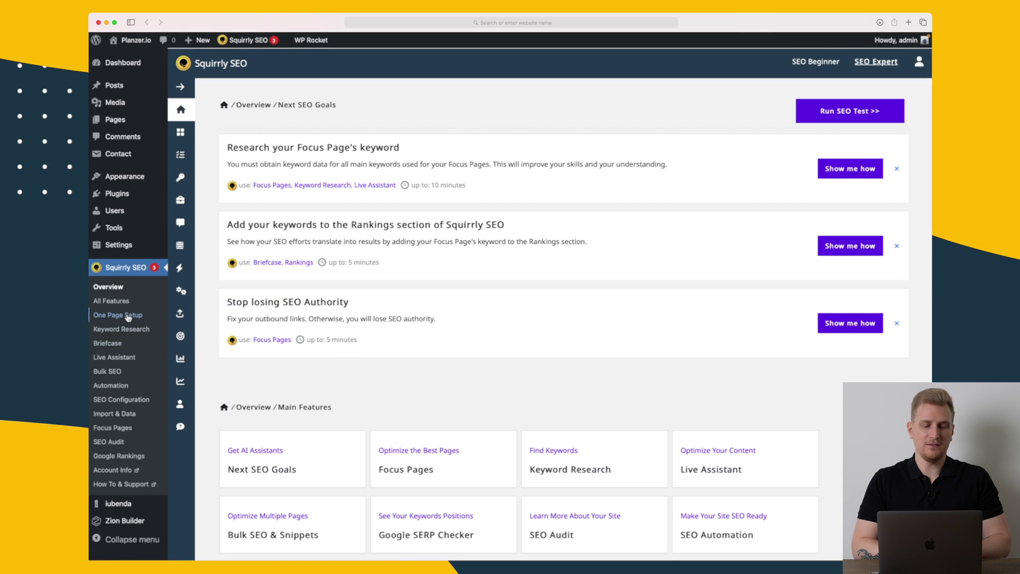
pyautogui.click(132, 330)
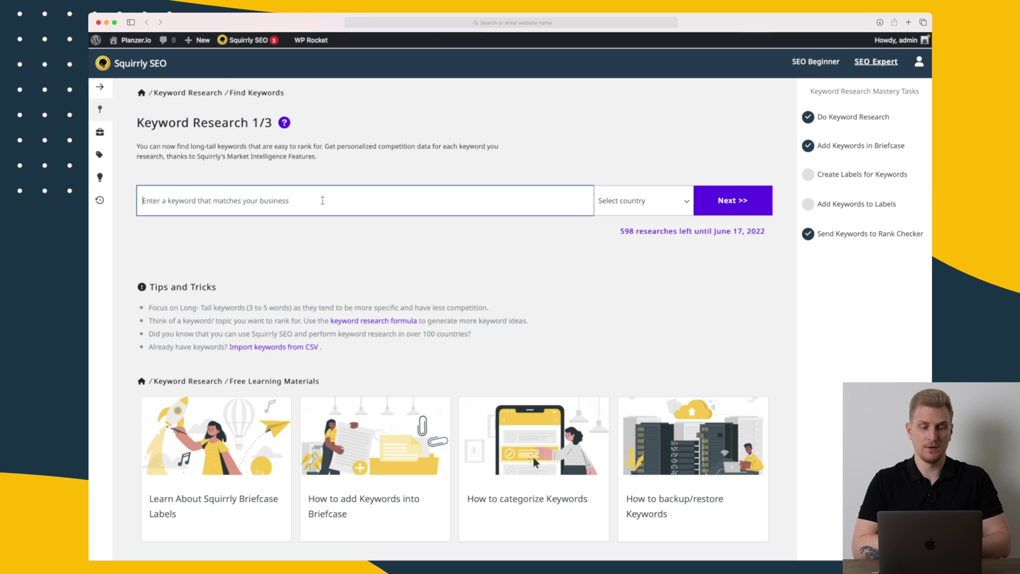
# Deep-research 'to do app' together with 'to do list app' and 'to do app free'
pyautogui.write('to do app')
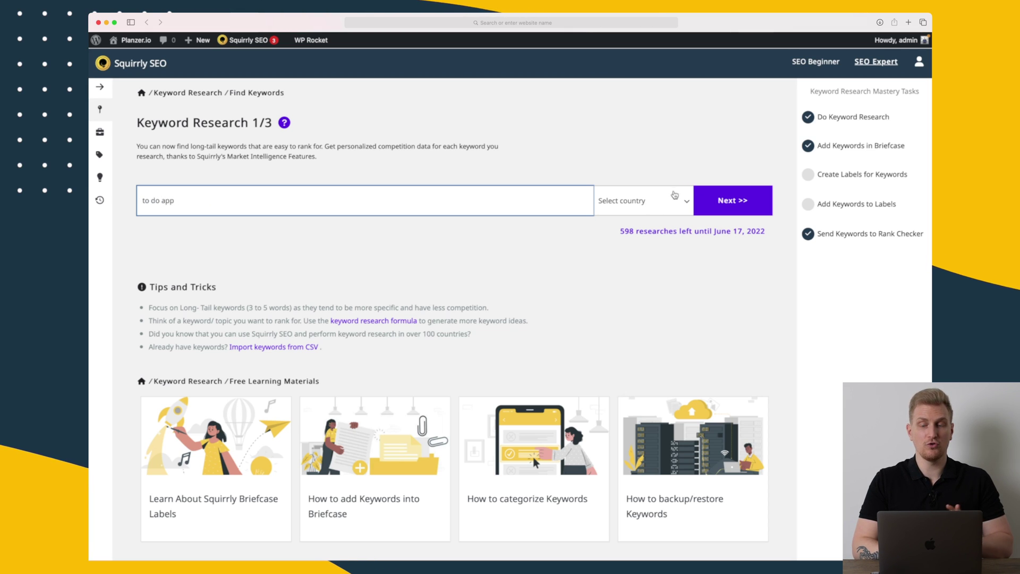
pyautogui.click(721, 204)
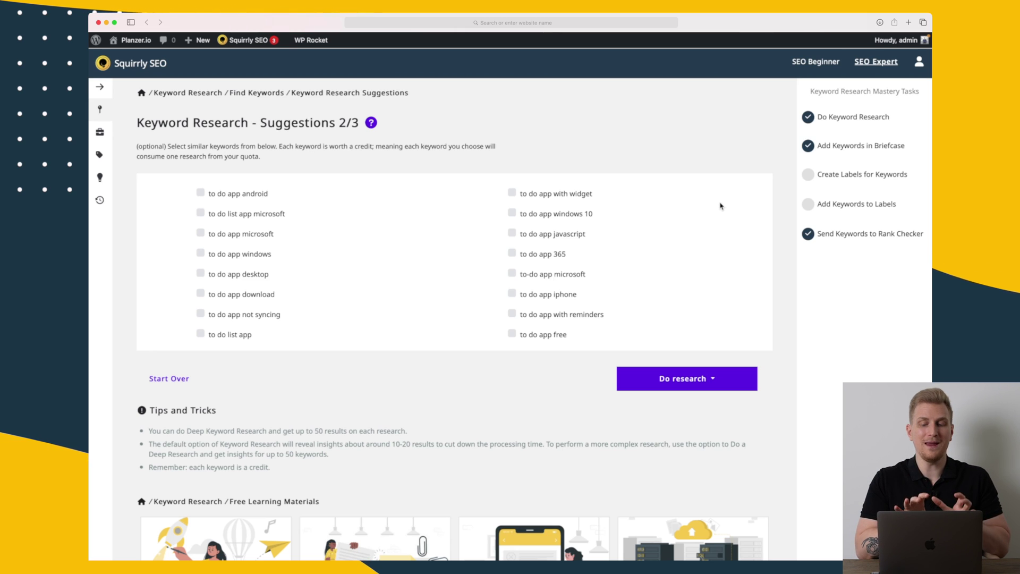
pyautogui.click(233, 338)
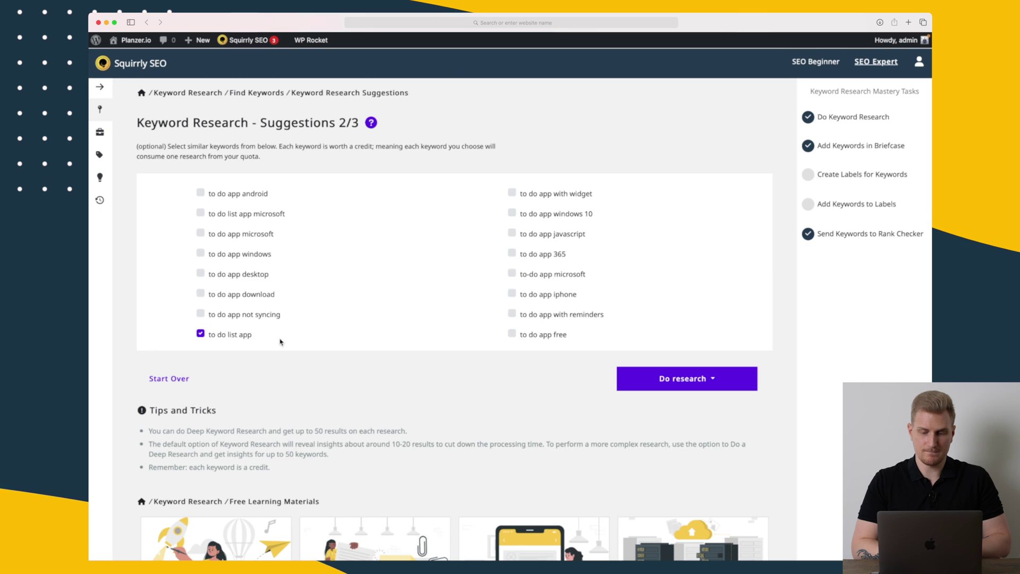
pyautogui.click(541, 334)
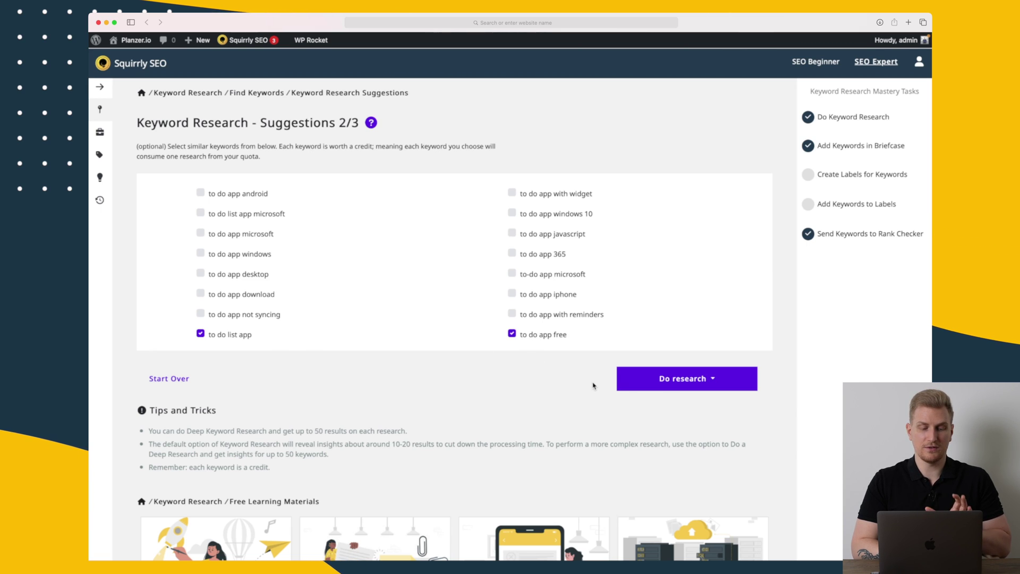
pyautogui.click(698, 381)
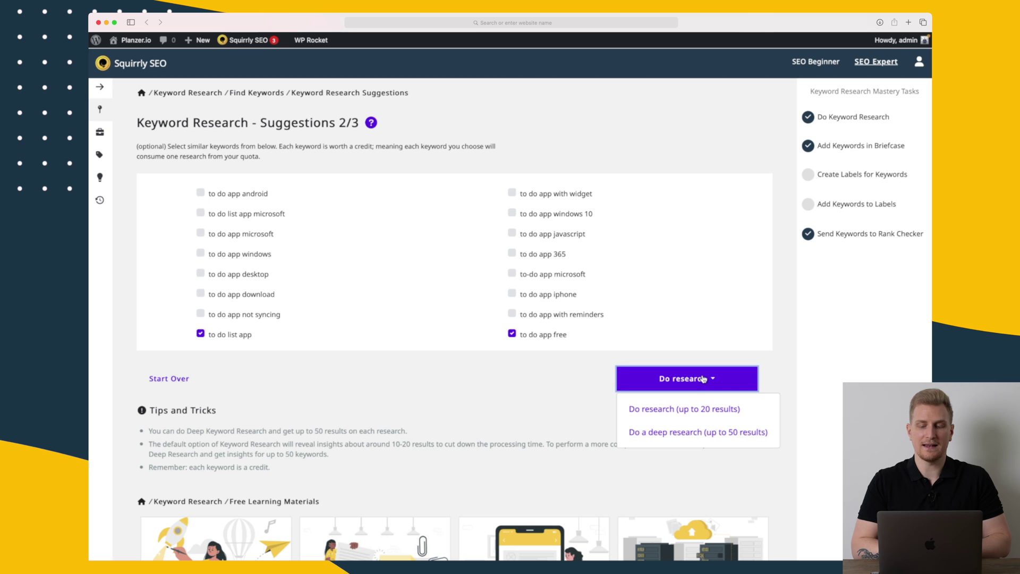
pyautogui.click(672, 434)
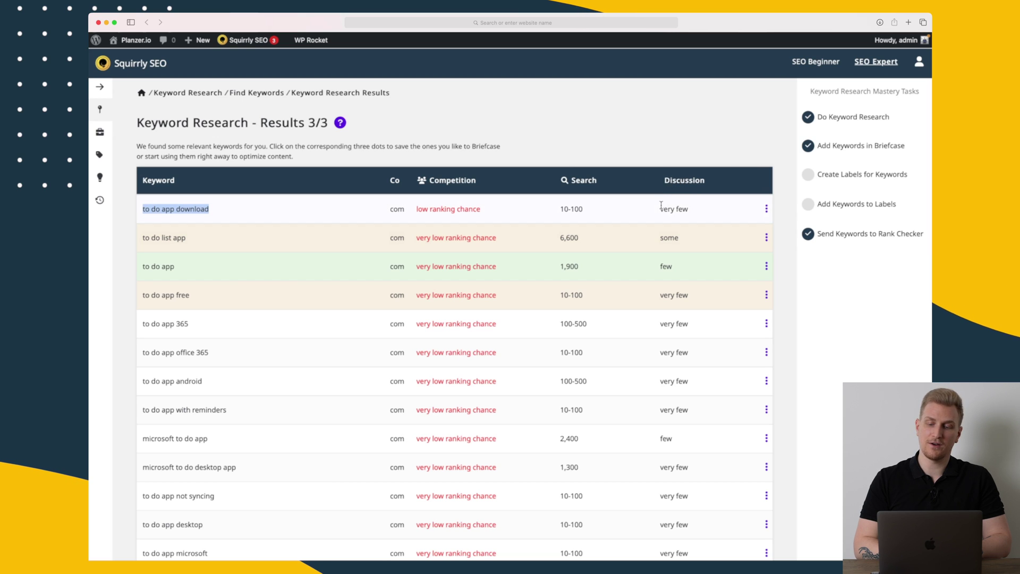
# Highlight the '10-100' search volume of the first row in the Keyword Research Results 3/3 table
pyautogui.moveTo(587, 210); pyautogui.dragTo(559, 212)
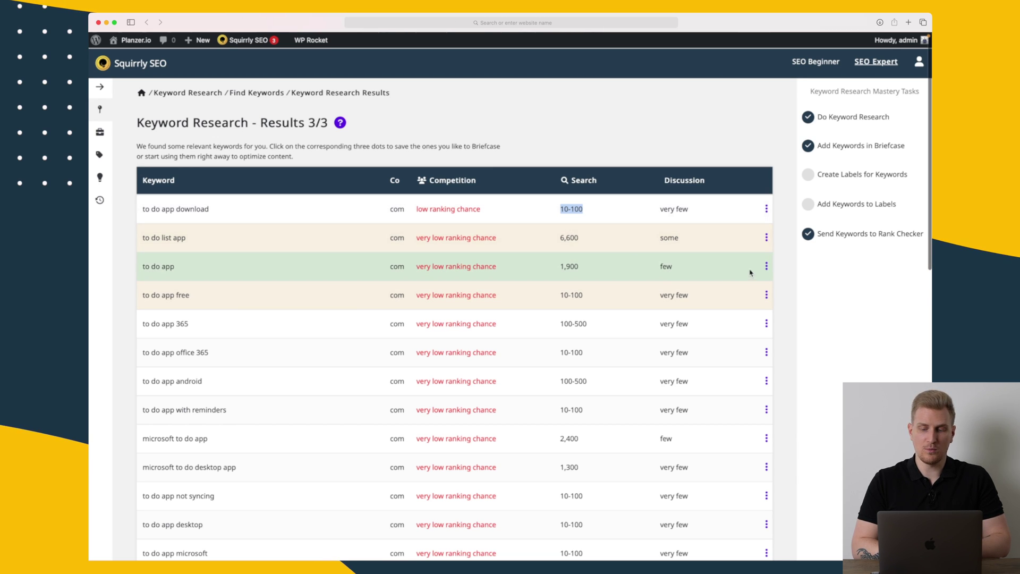
# Add 'to do app download' to the Briefcase from its row's three-dot menu
pyautogui.click(766, 267)
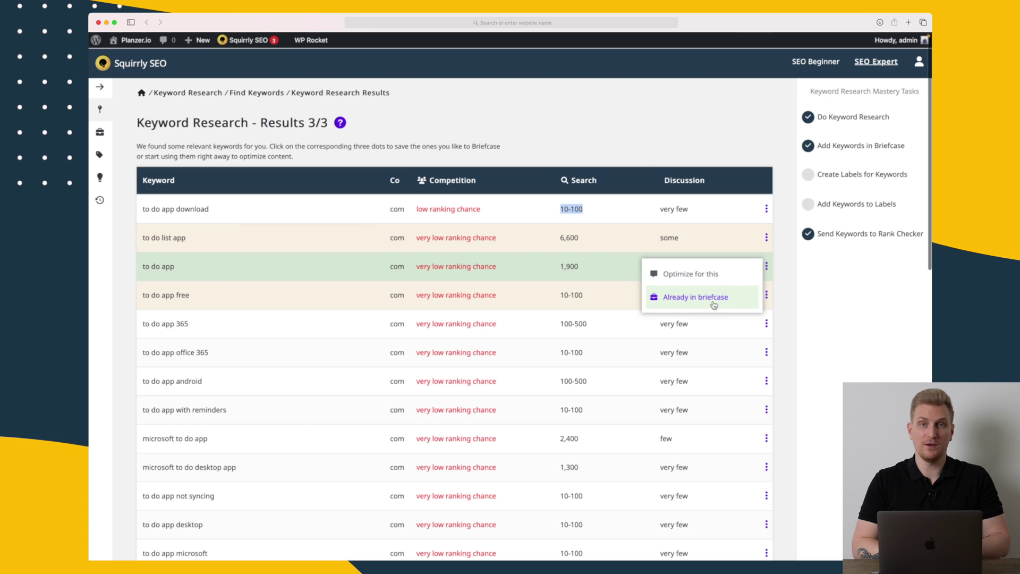
pyautogui.click(767, 209)
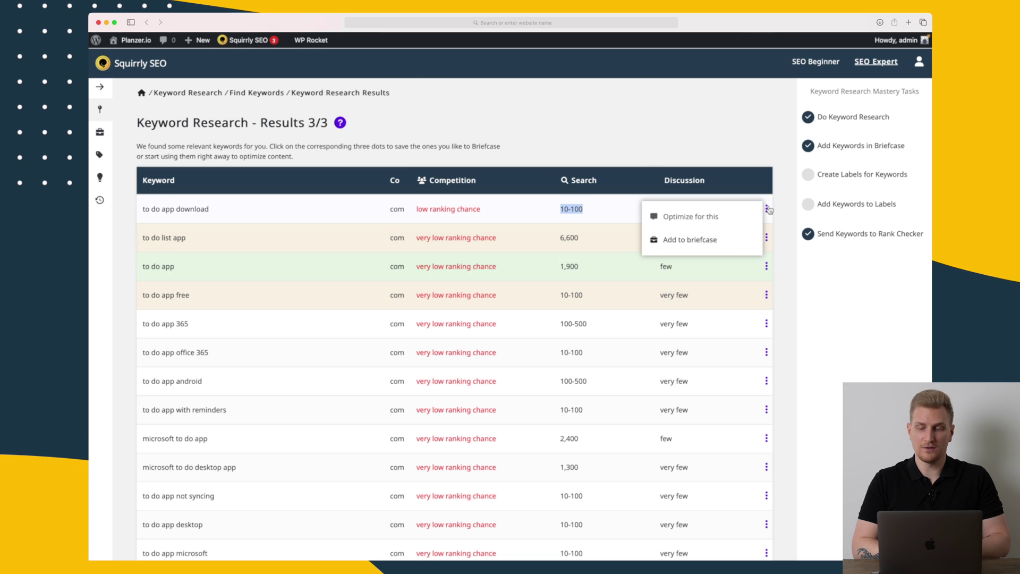
pyautogui.click(691, 239)
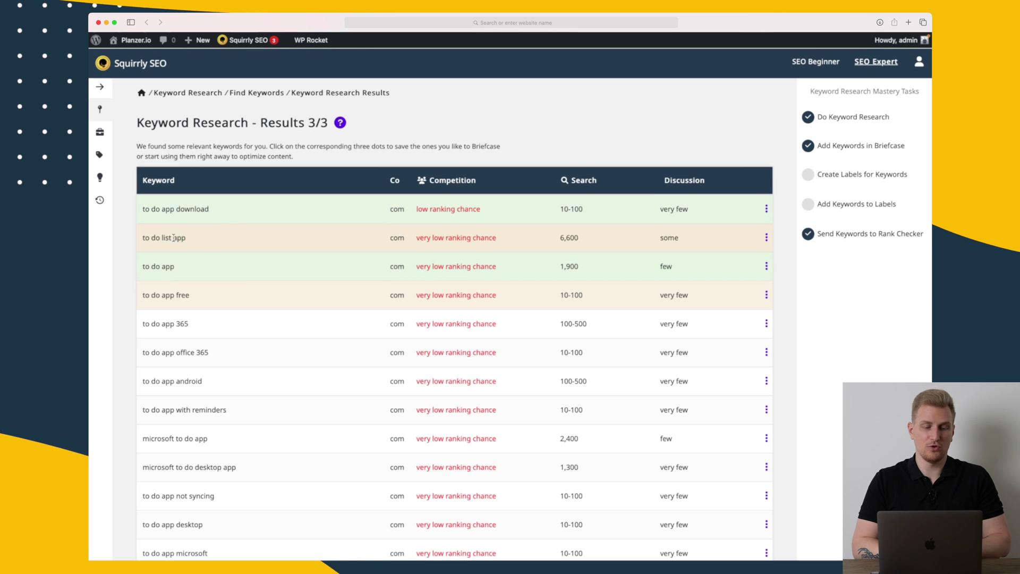
pyautogui.click(767, 238)
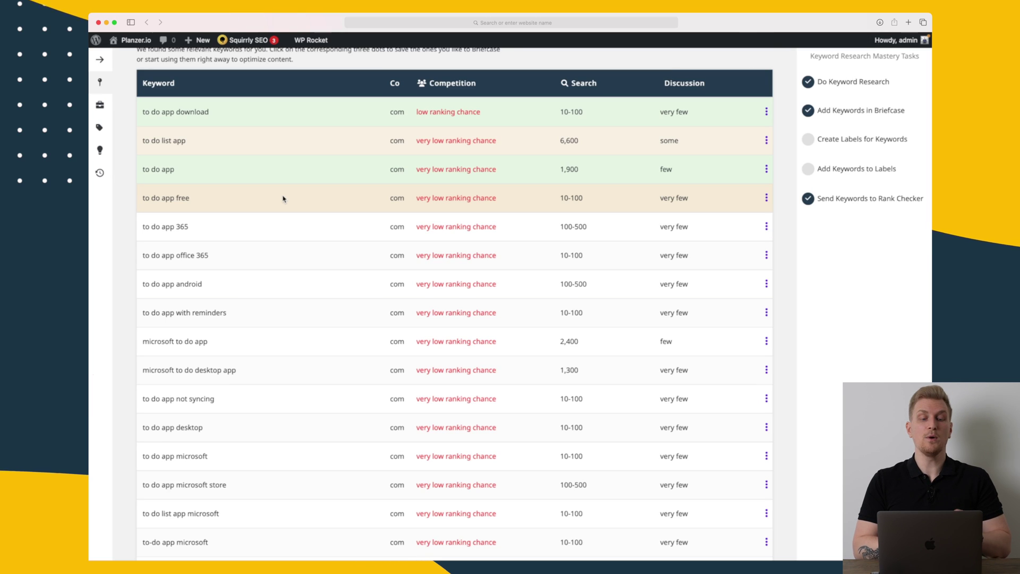
# Open the Briefcase of saved keywords and view the keyword info for 'to do app'
pyautogui.scroll(1, 270, 202)
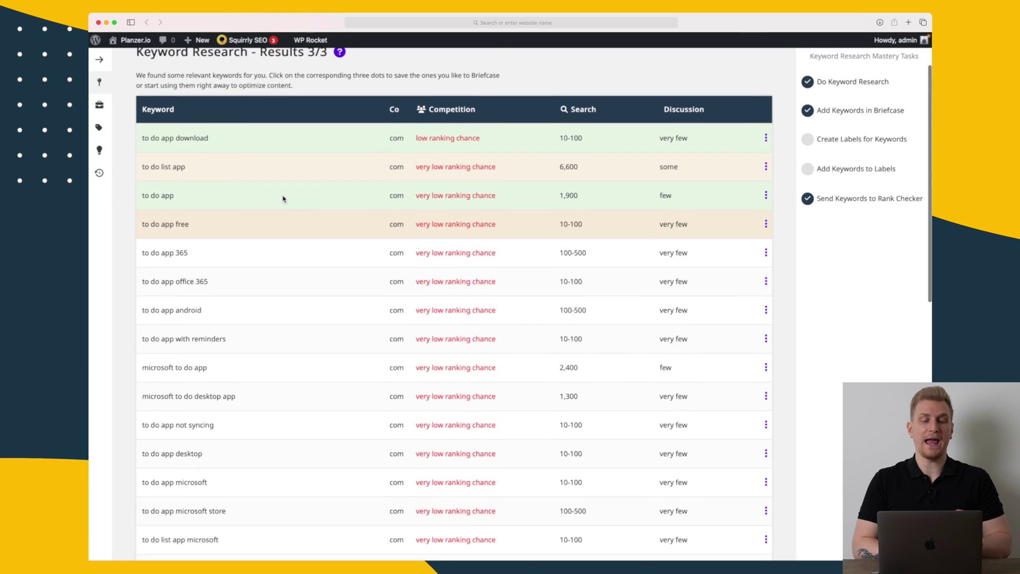
pyautogui.click(100, 107)
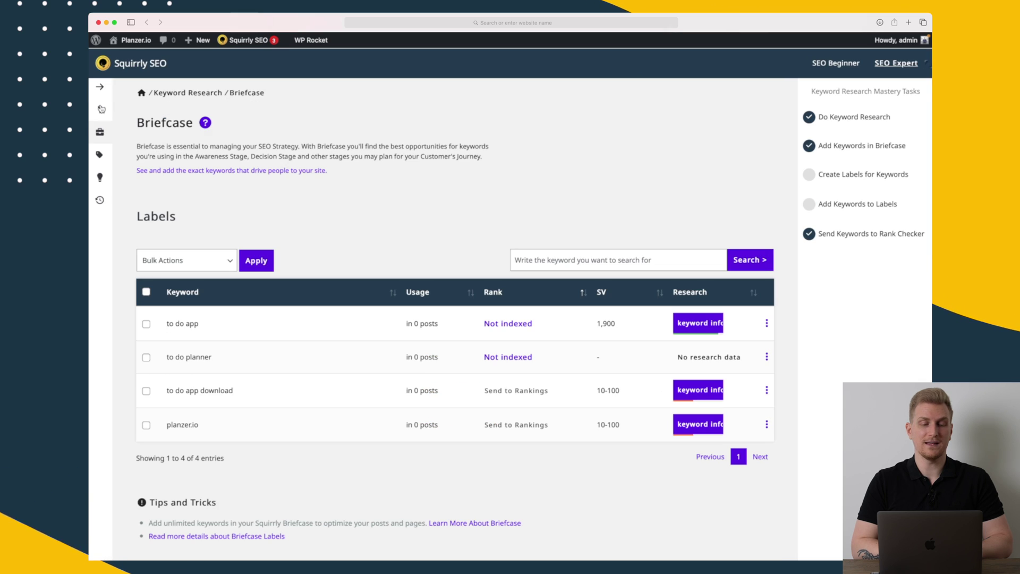
pyautogui.scroll(-2, 336, 321)
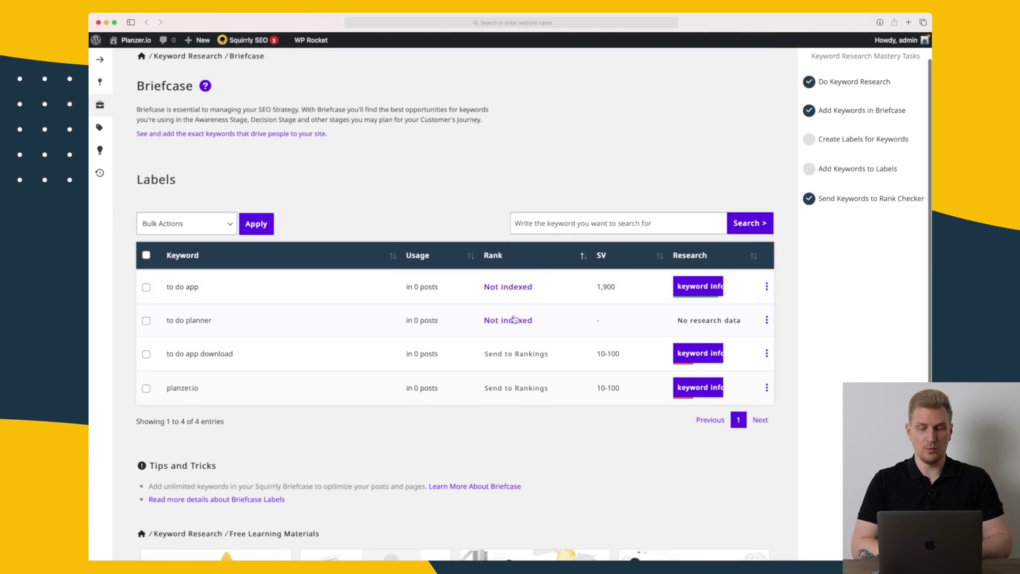
pyautogui.scroll(-1, 496, 385)
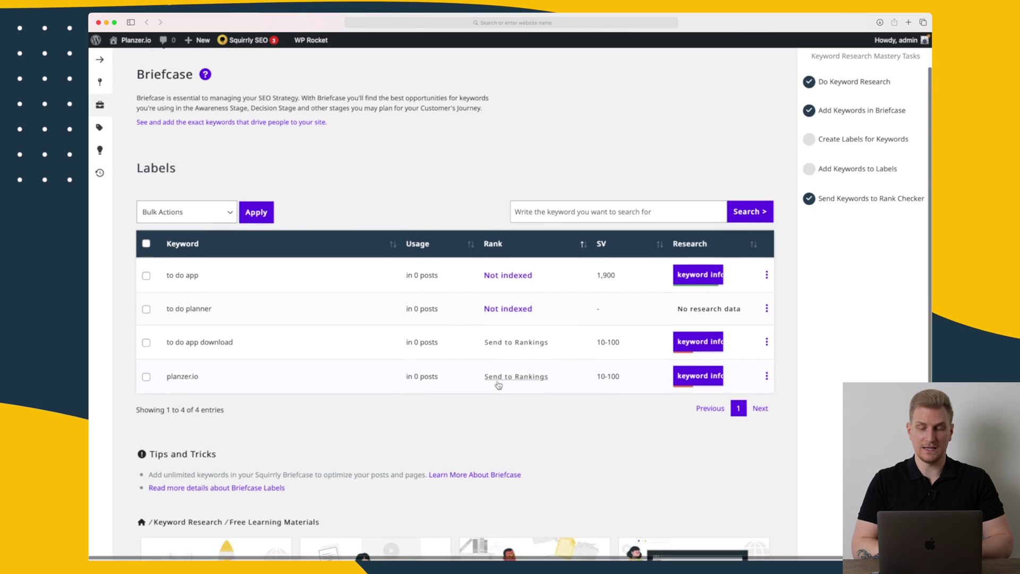
pyautogui.click(698, 267)
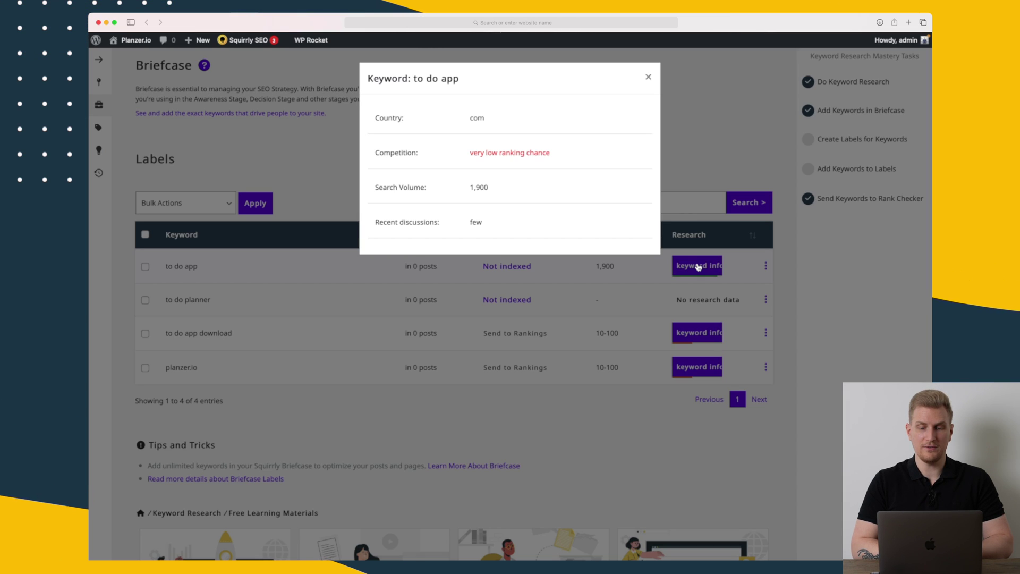
pyautogui.click(649, 272)
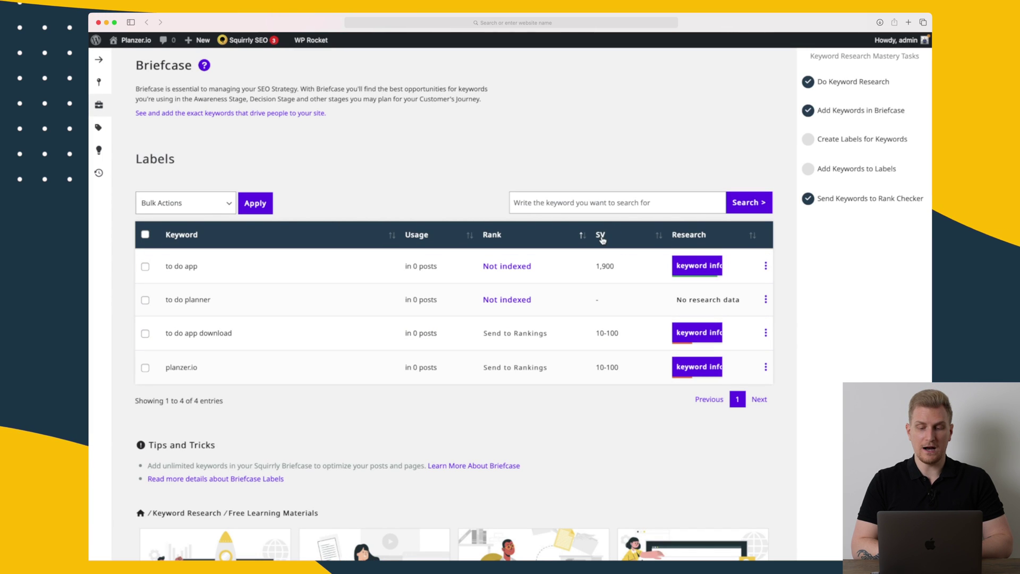
# Go to the Briefcase Labels page, which is still empty
pyautogui.scroll(2, 602, 238)
pyautogui.scroll(1, 602, 240)
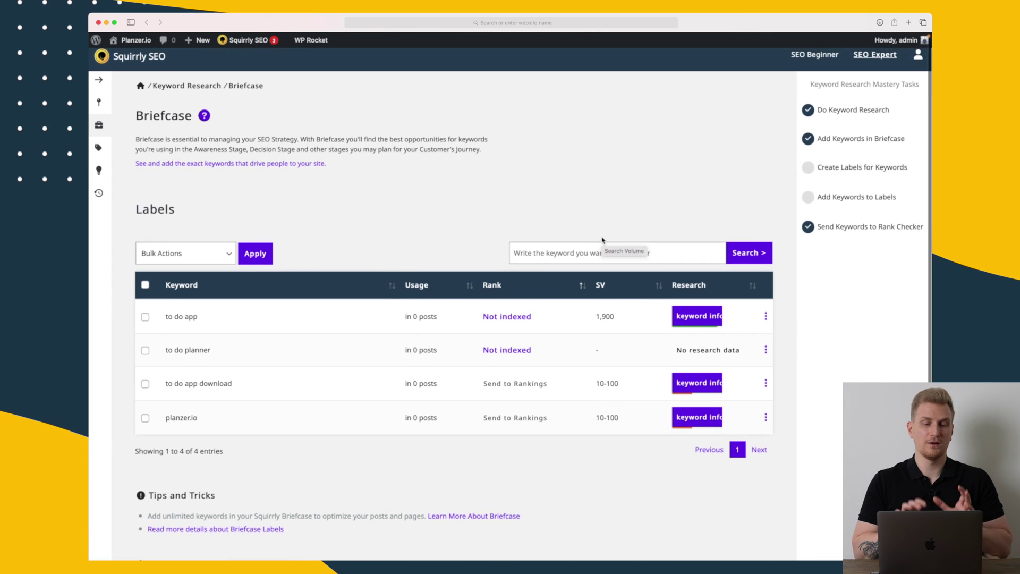
pyautogui.click(98, 147)
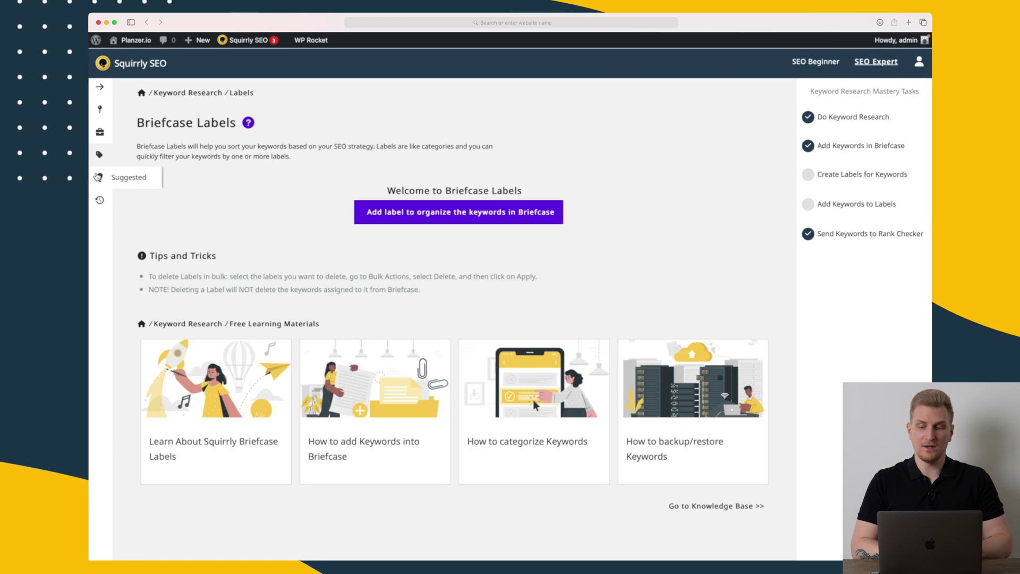
# View the empty Suggested Keywords page, then return to the Overview with three Next SEO Goals
pyautogui.click(98, 177)
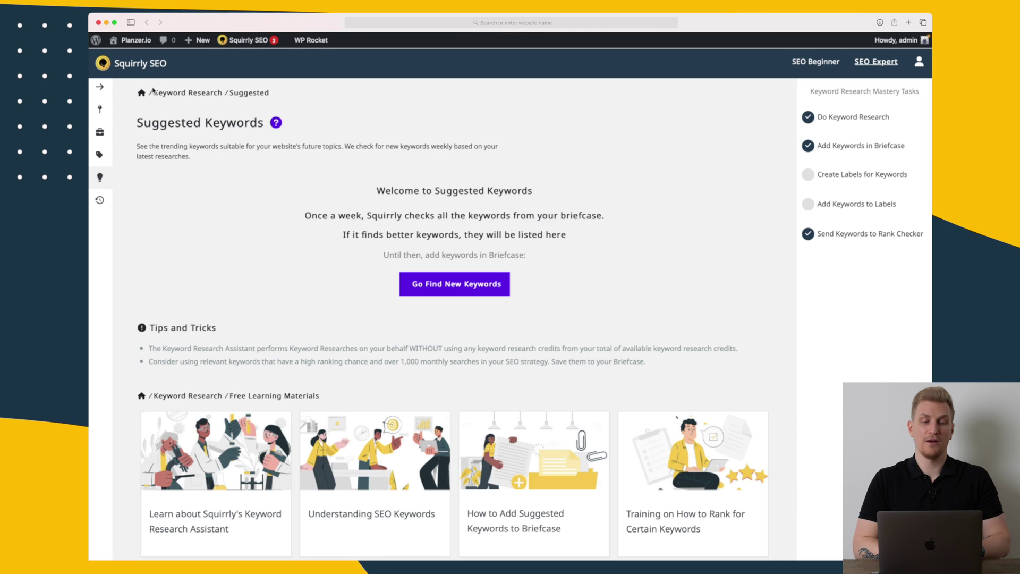
pyautogui.click(137, 64)
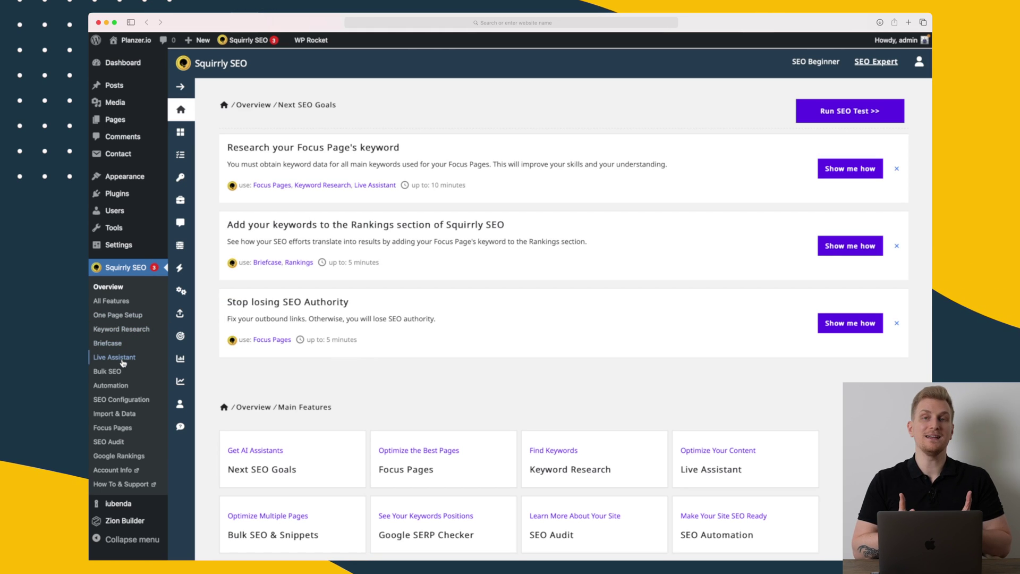
# Open the Live Assistant page and glance at the Add New content types list
pyautogui.click(114, 357)
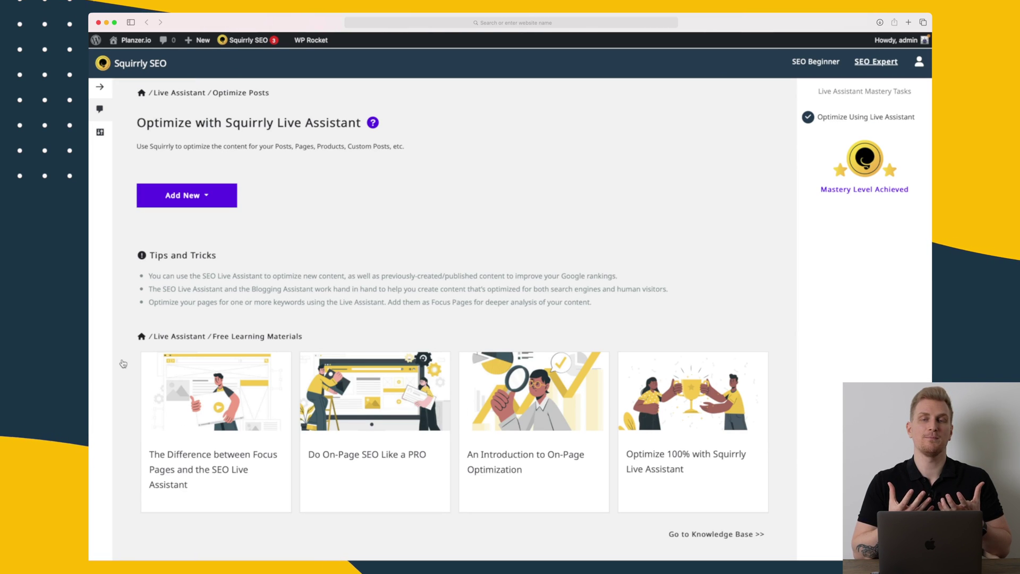
pyautogui.click(199, 194)
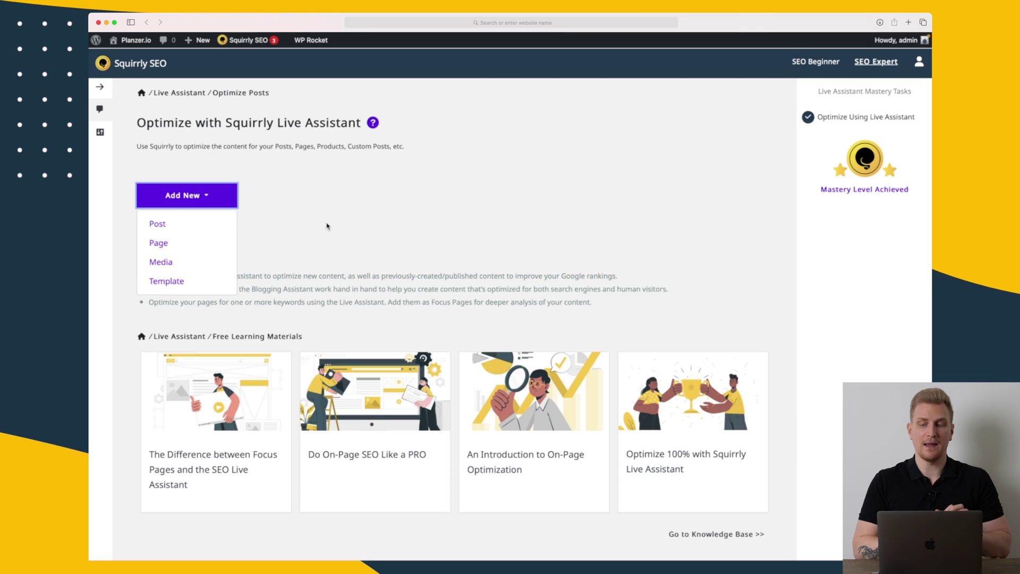
pyautogui.click(357, 200)
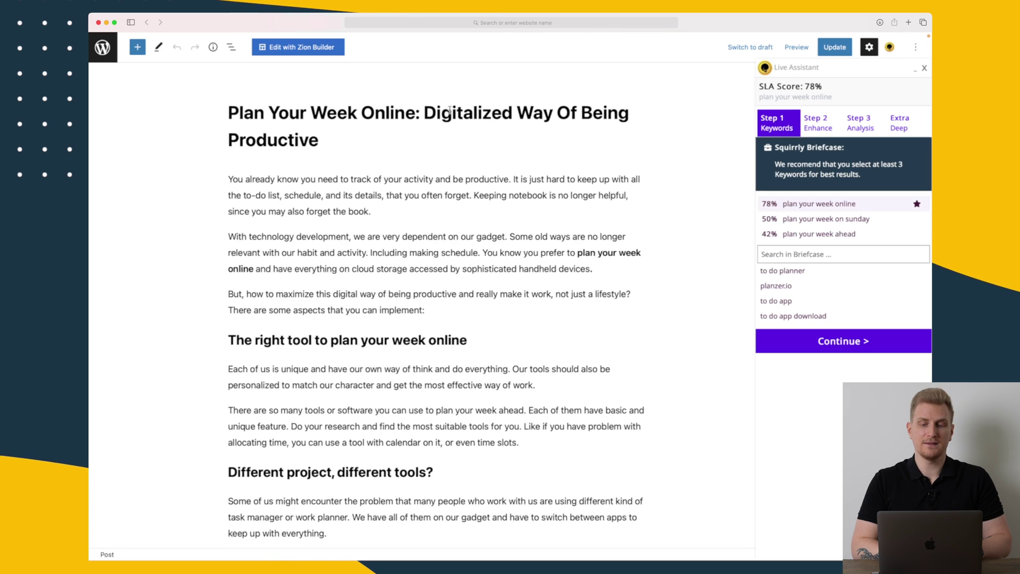
# Move the Live Assistant to the Enhance step and show tweet suggestions for the post
pyautogui.scroll(-10, 429, 160)
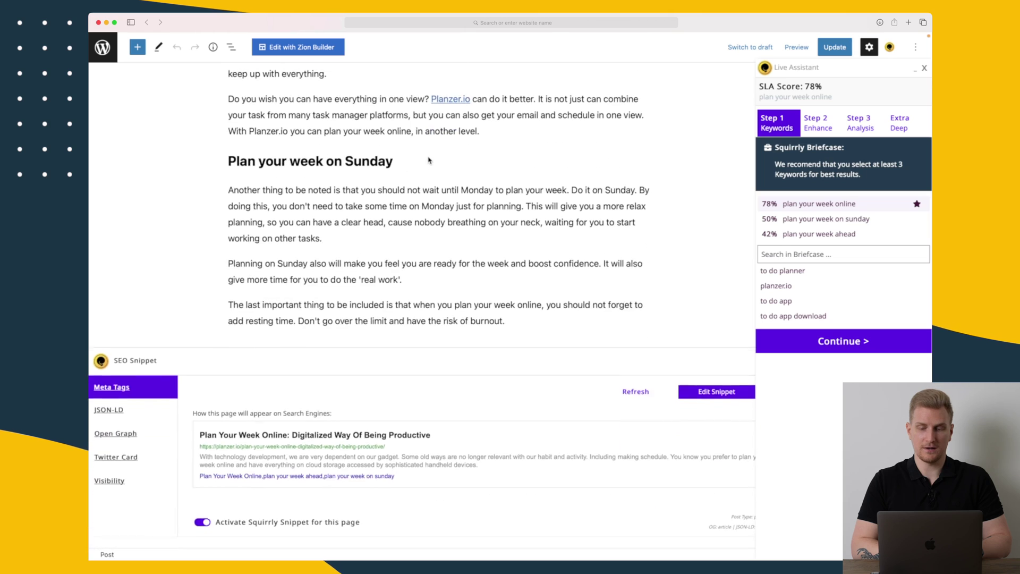
pyautogui.scroll(7, 429, 160)
pyautogui.scroll(4, 430, 160)
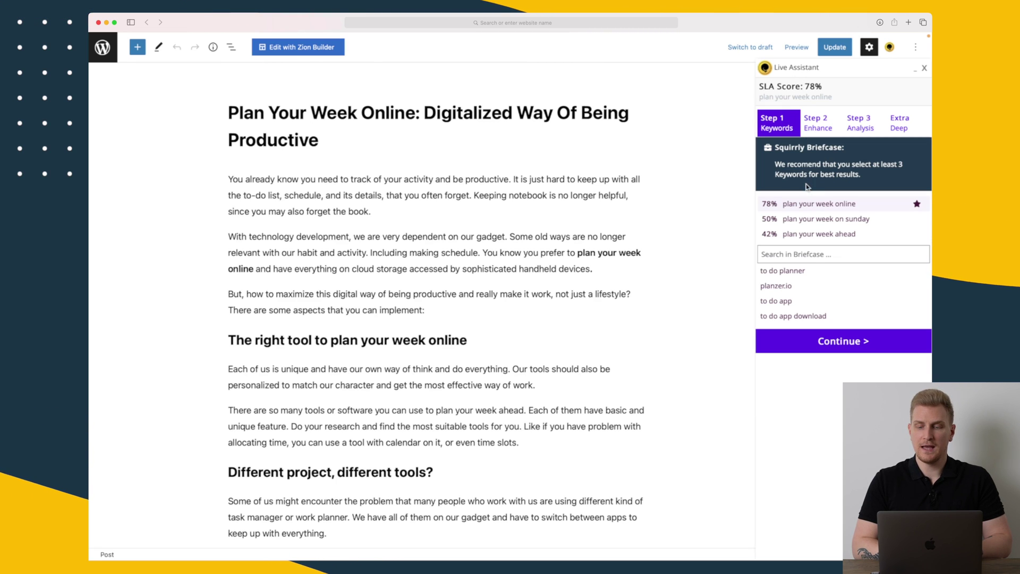
pyautogui.moveTo(789, 208)
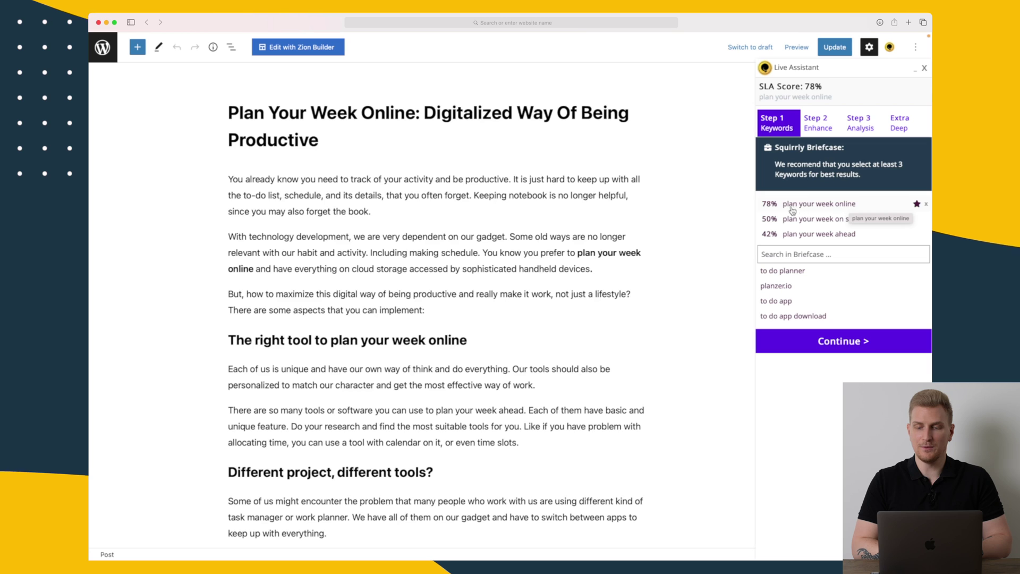
pyautogui.click(823, 133)
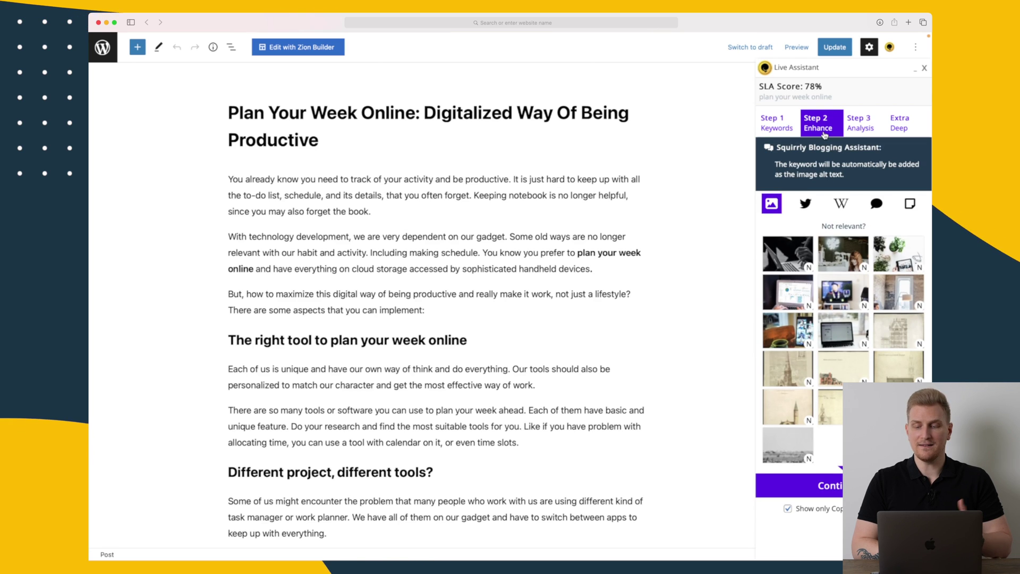
pyautogui.click(806, 204)
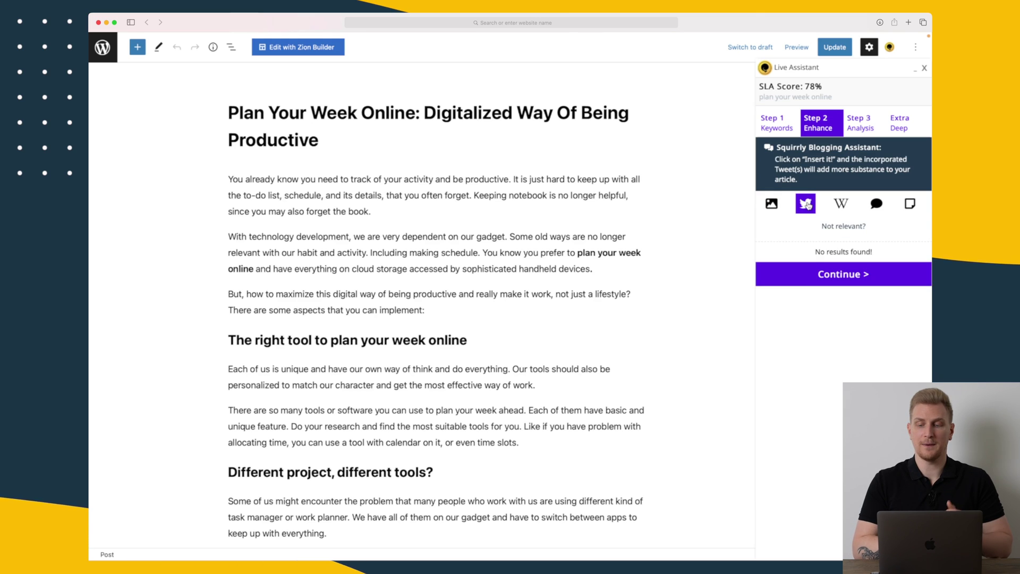
# Browse Wikipedia and bloggers' suggestions, then list the site's own 'Plan Your Week Online' article
pyautogui.click(840, 205)
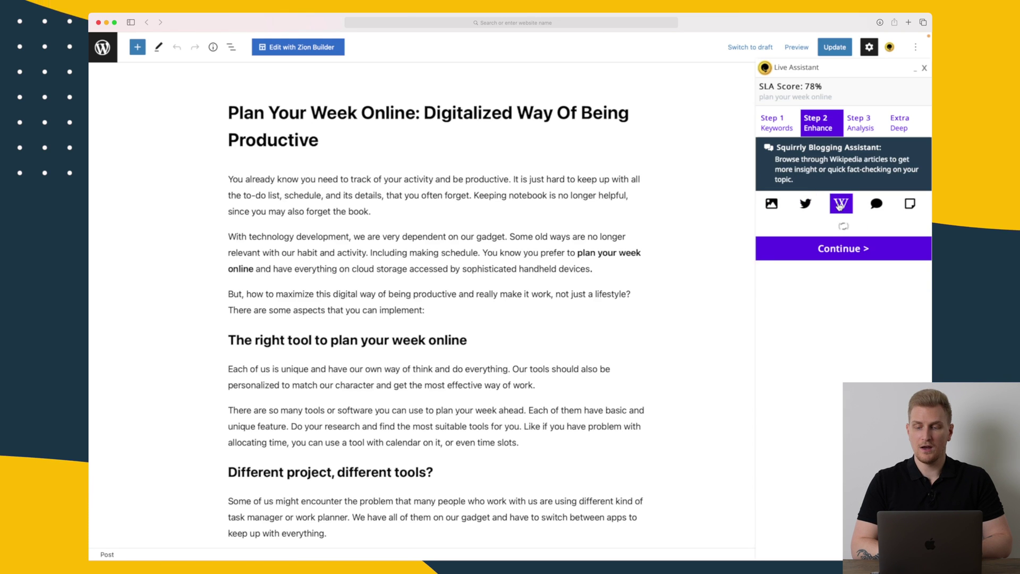
pyautogui.click(875, 208)
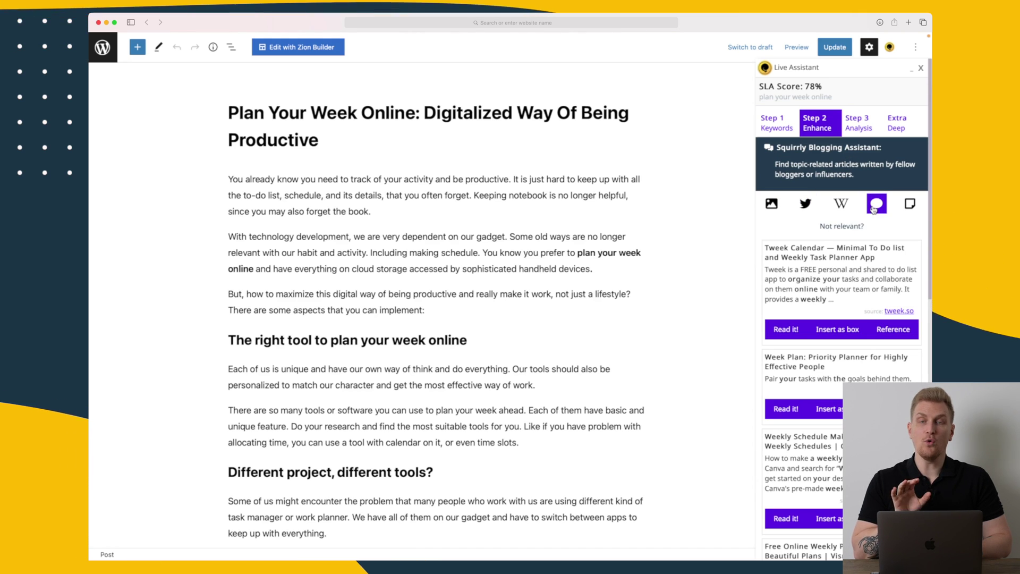
pyautogui.scroll(-3, 823, 287)
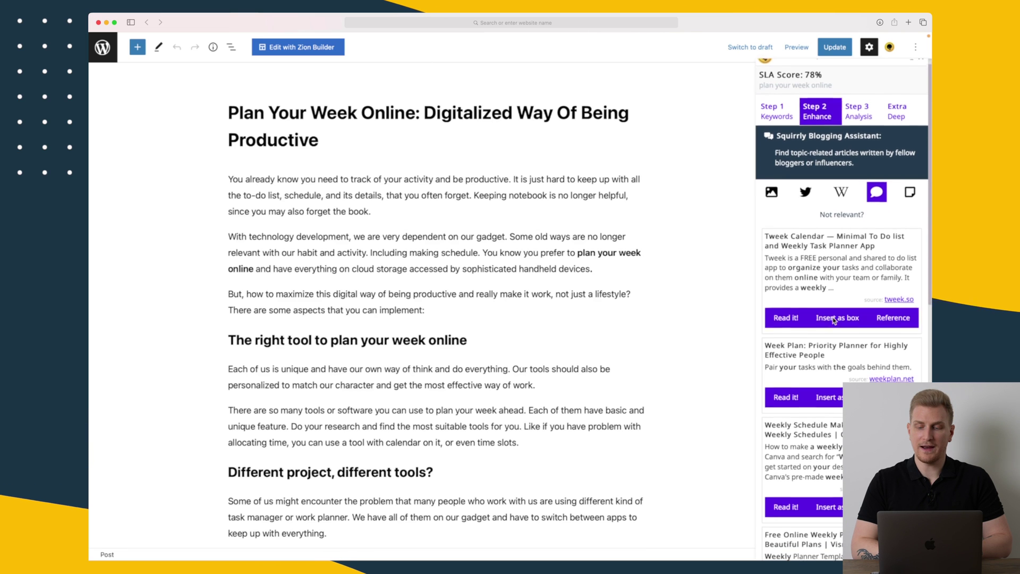
pyautogui.scroll(-2, 833, 320)
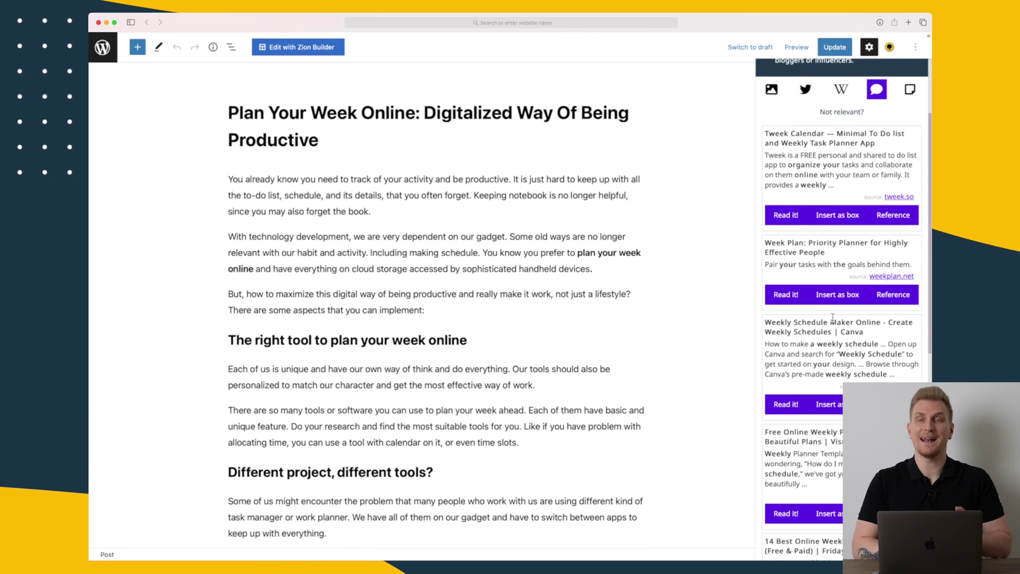
pyautogui.scroll(3, 833, 318)
pyautogui.scroll(1, 850, 286)
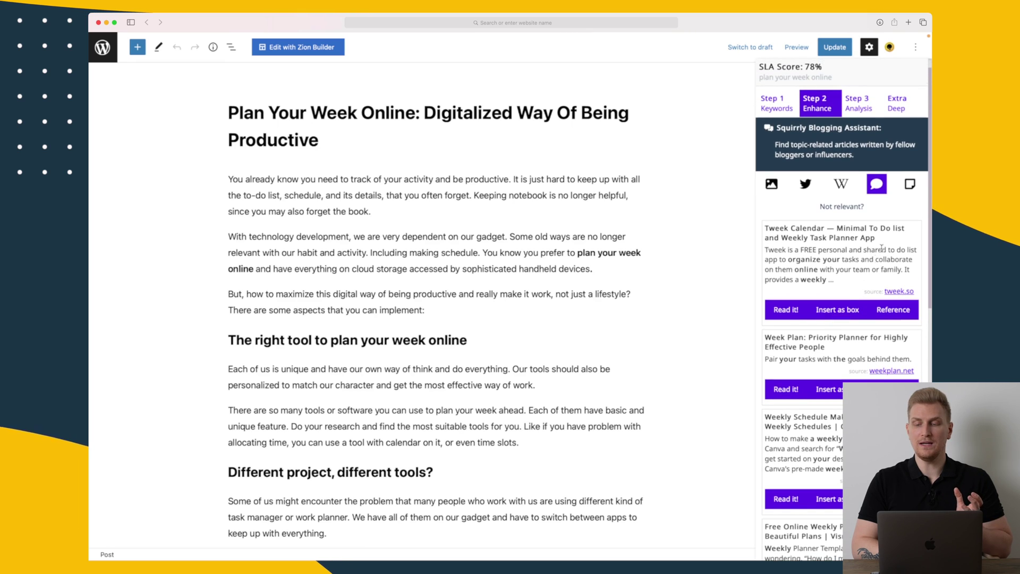
pyautogui.click(909, 184)
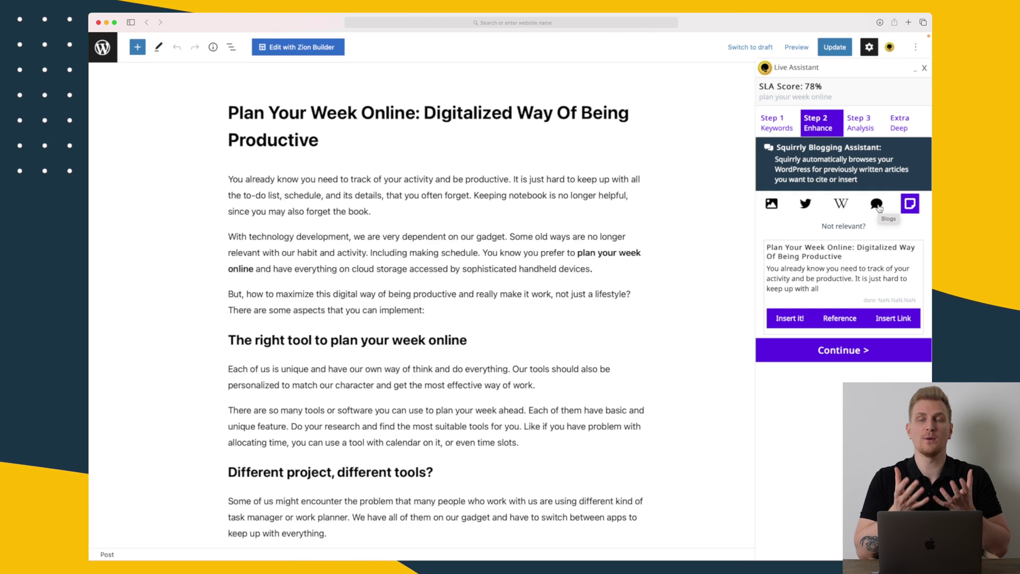
# Scroll through the Step 3 Analysis SEO checklist and continue on to Focus Pages
pyautogui.click(865, 132)
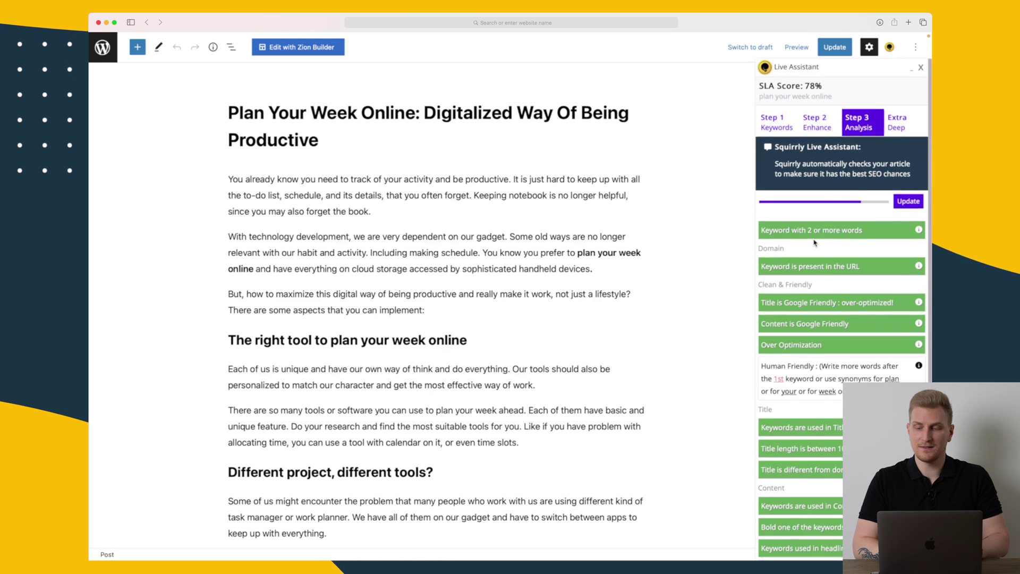
pyautogui.scroll(-1, 814, 241)
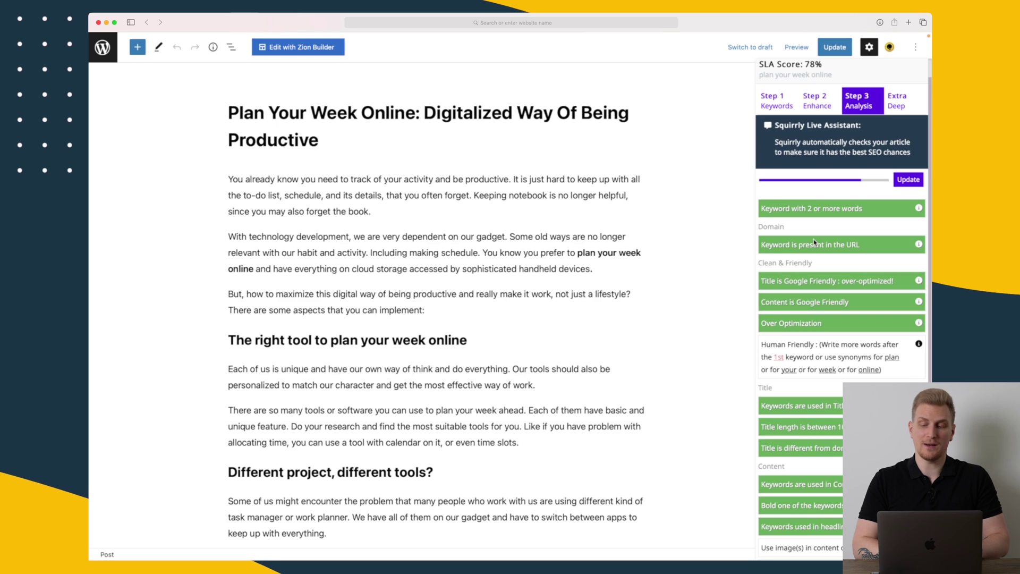
pyautogui.scroll(-1, 815, 242)
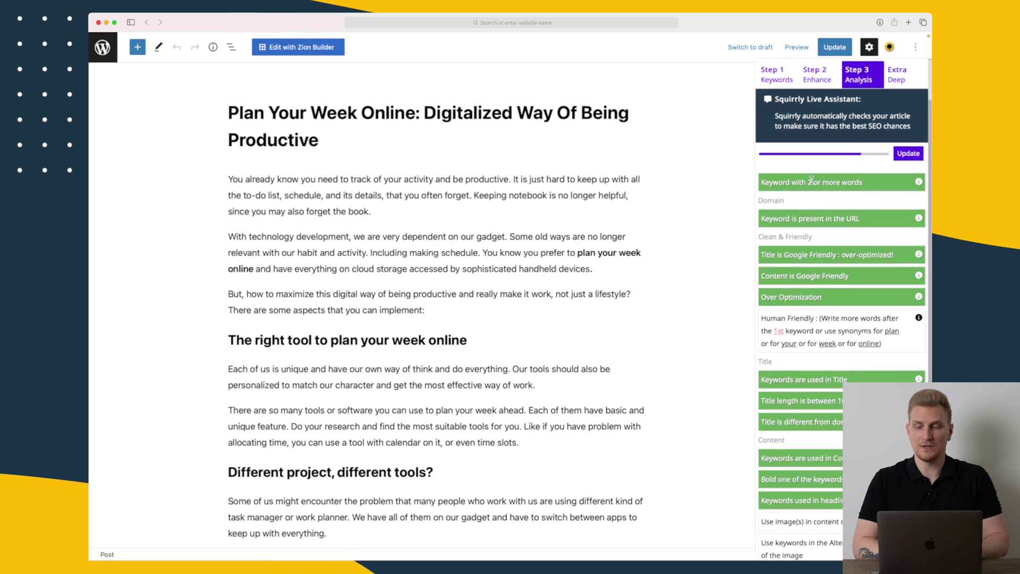
pyautogui.scroll(-1, 812, 179)
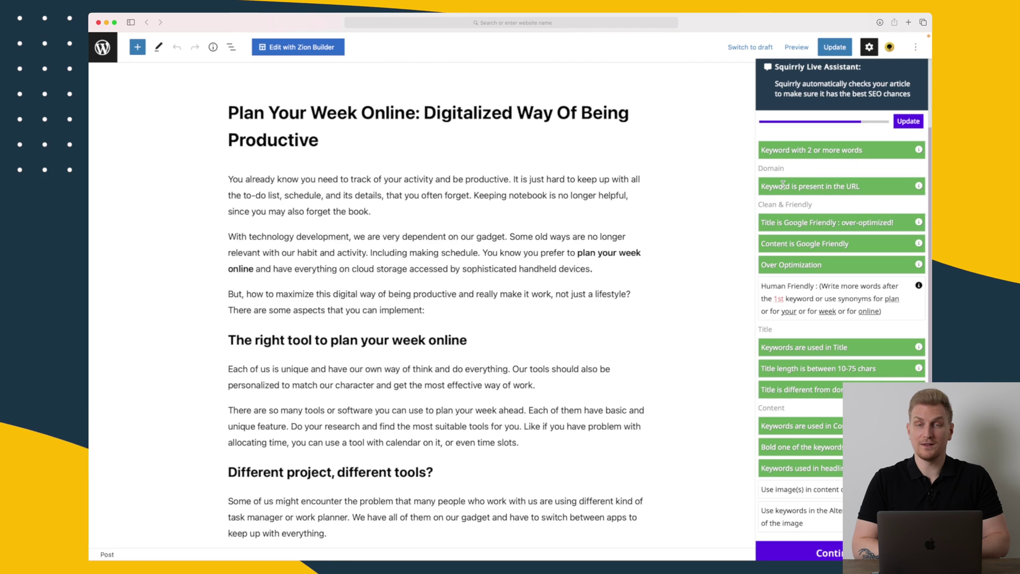
pyautogui.scroll(-1, 783, 184)
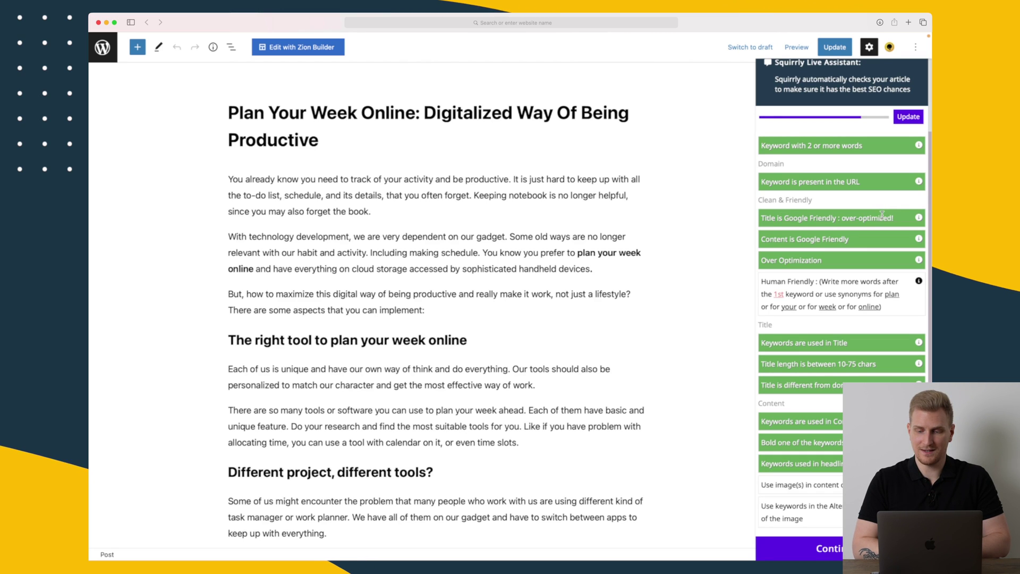
pyautogui.moveTo(823, 317)
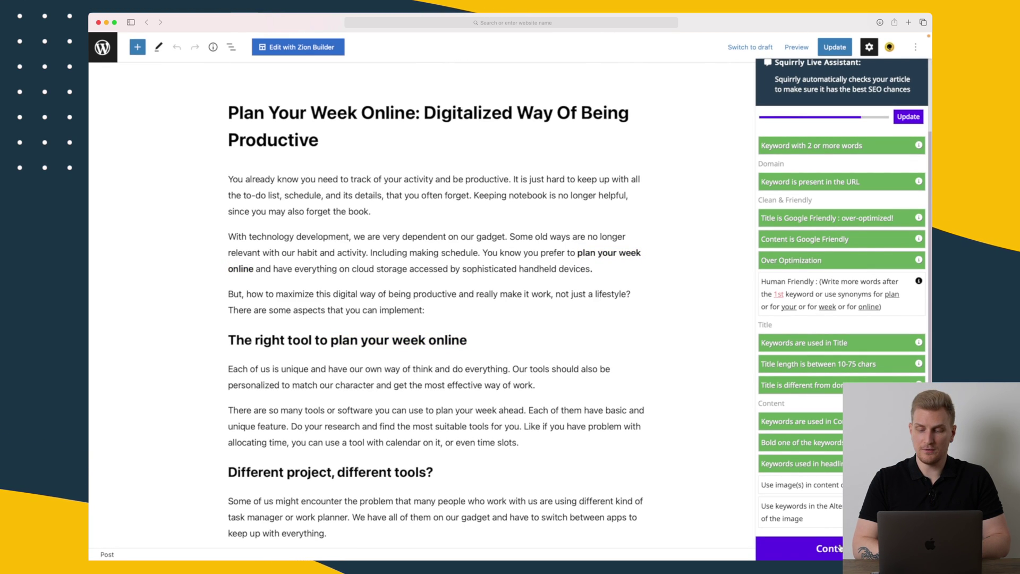
pyautogui.click(838, 549)
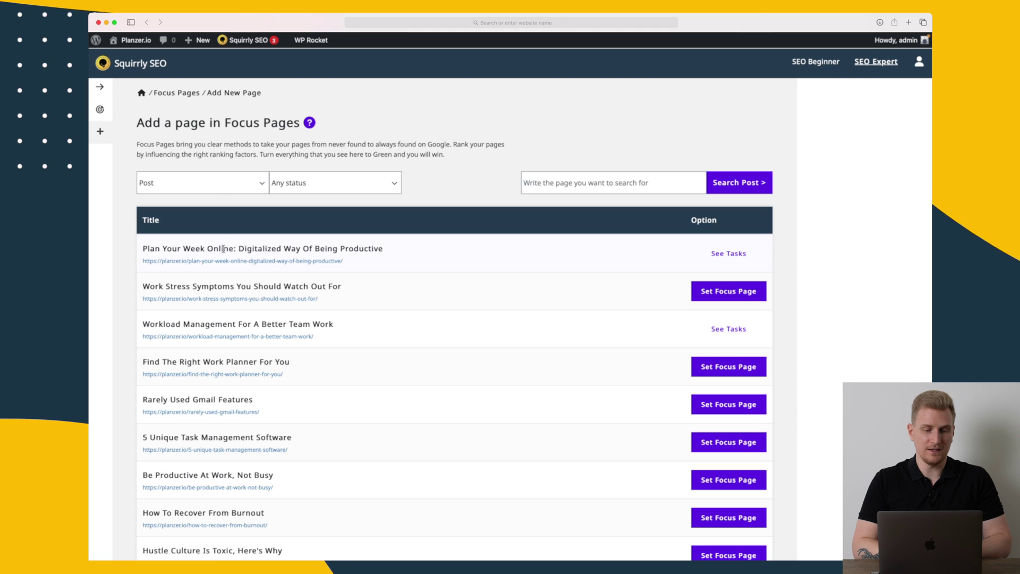
# Open See Tasks for 'Plan Your Week Online' and scroll down to its ranking-factor grid
pyautogui.moveTo(223, 248); pyautogui.dragTo(345, 248)
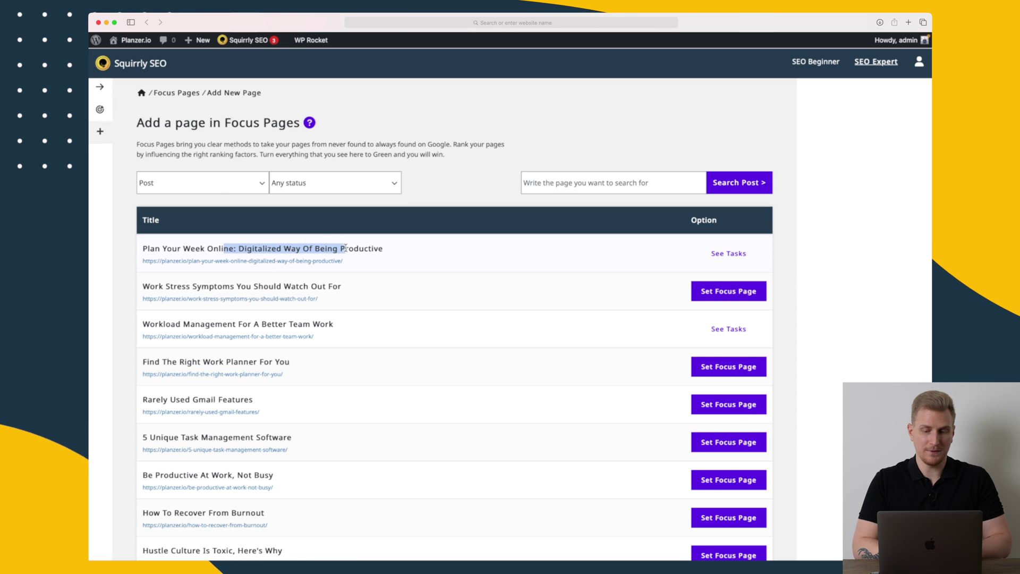
pyautogui.click(726, 253)
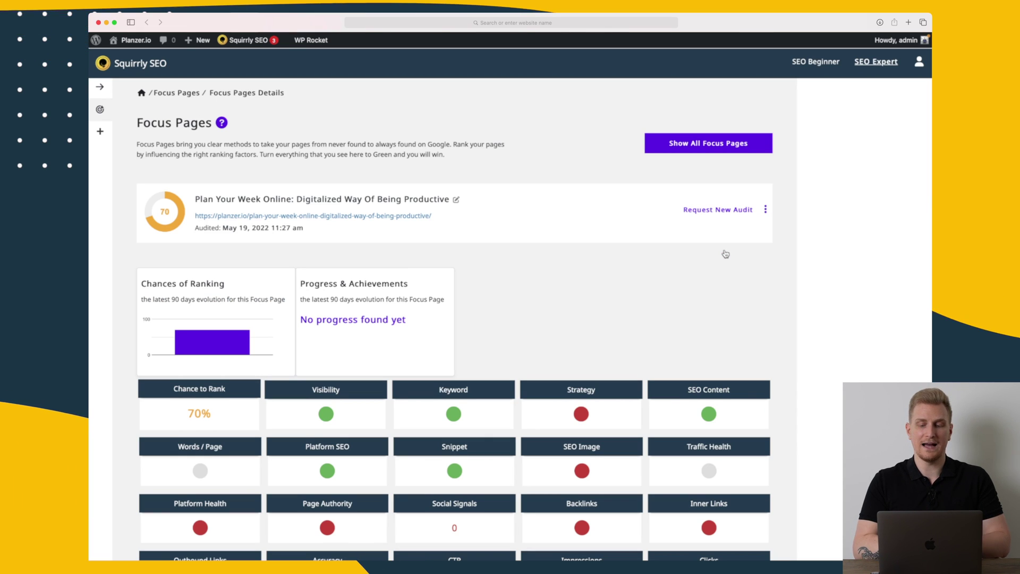
pyautogui.scroll(-3, 726, 254)
pyautogui.scroll(-3, 725, 254)
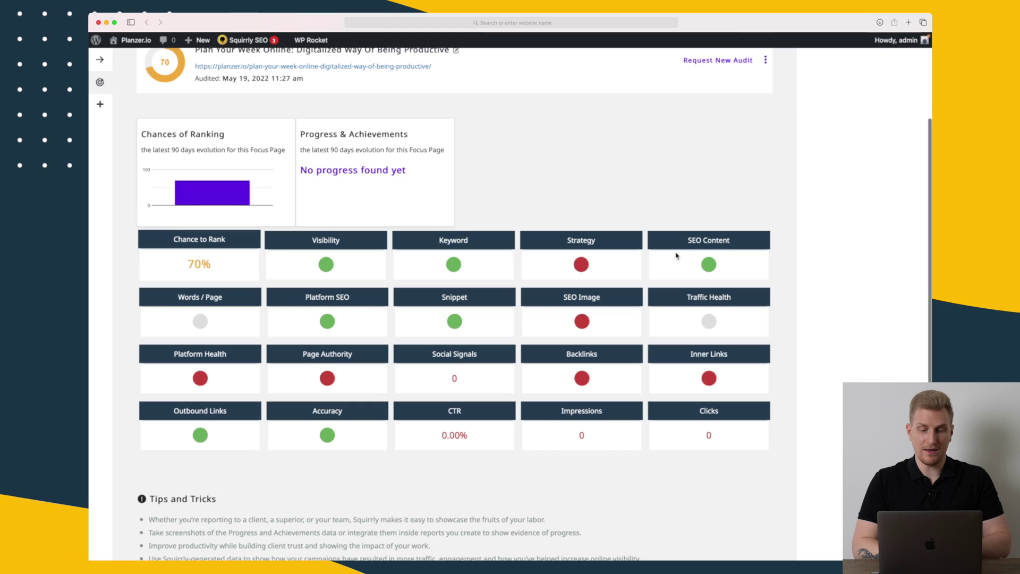
pyautogui.scroll(-2, 659, 171)
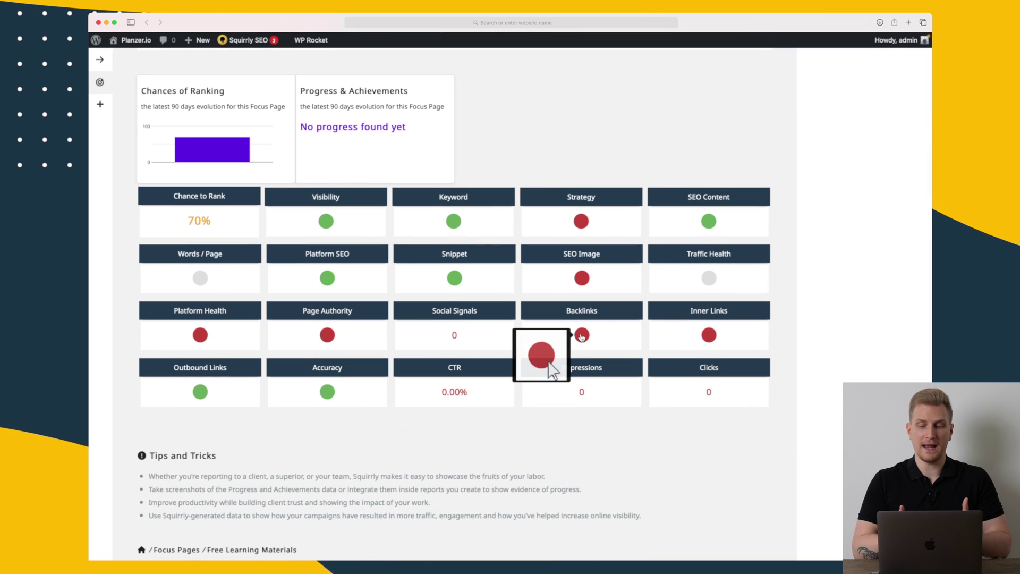
pyautogui.moveTo(709, 338)
pyautogui.moveTo(709, 280)
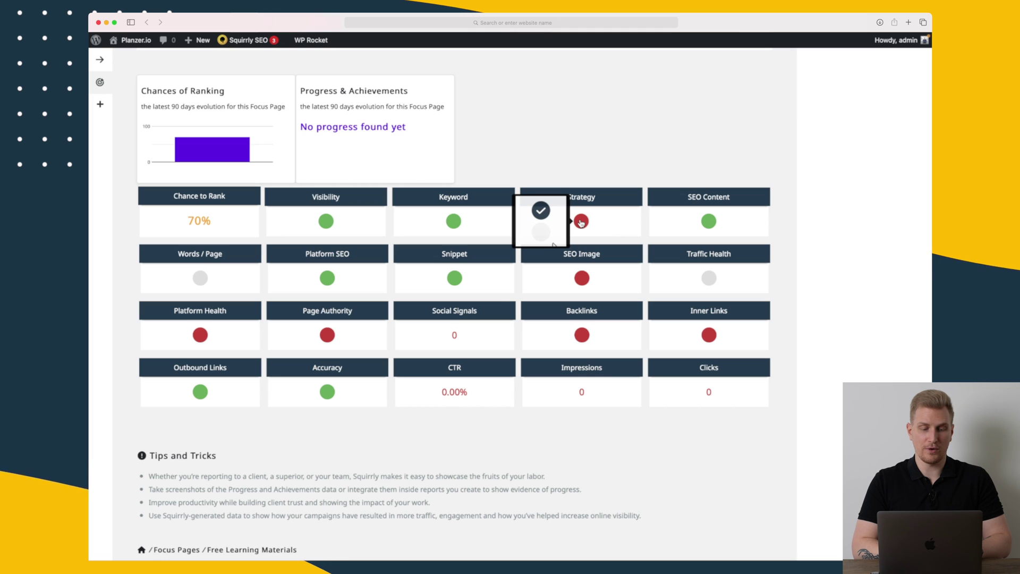
pyautogui.scroll(-1, 541, 441)
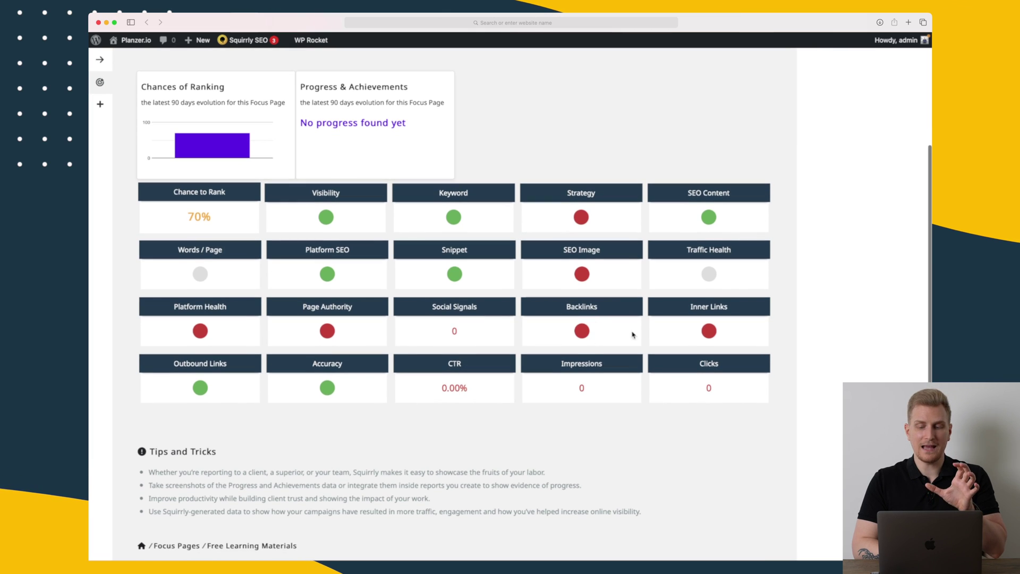
pyautogui.moveTo(583, 280)
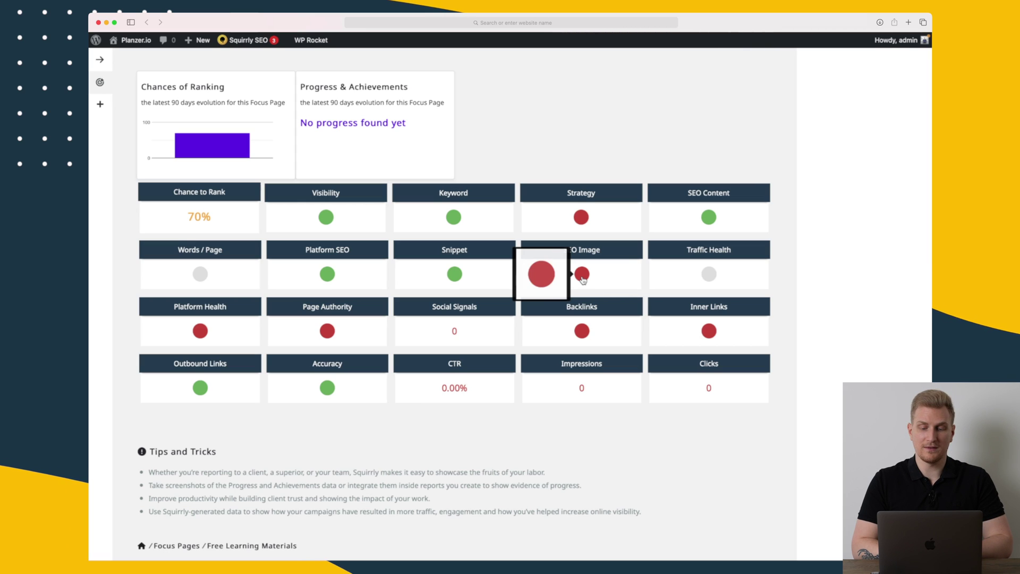
# Show the SEO Image and Strategy tasks, reading the Briefcase keyword and Labels Exist details
pyautogui.click(583, 280)
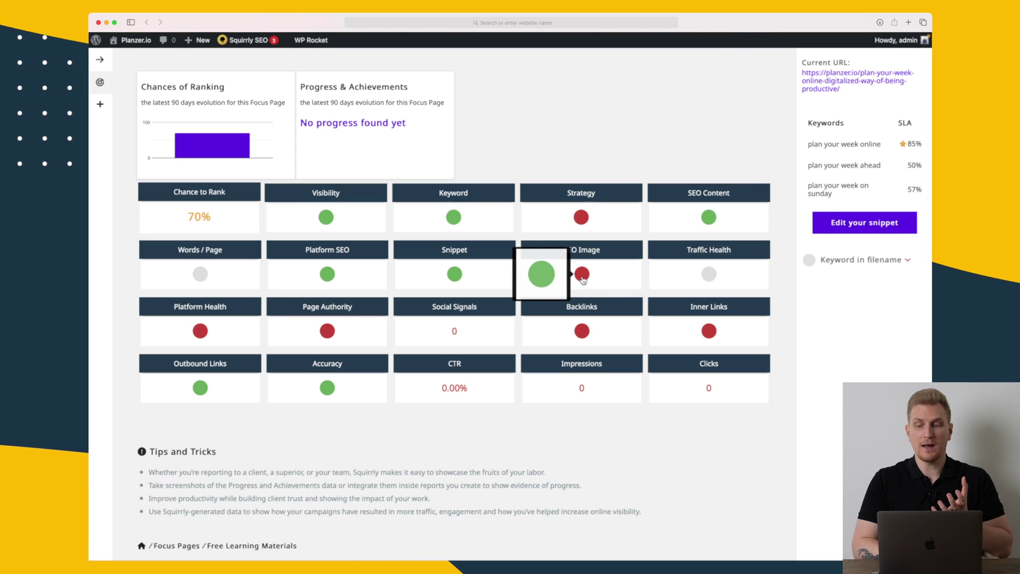
pyautogui.click(583, 219)
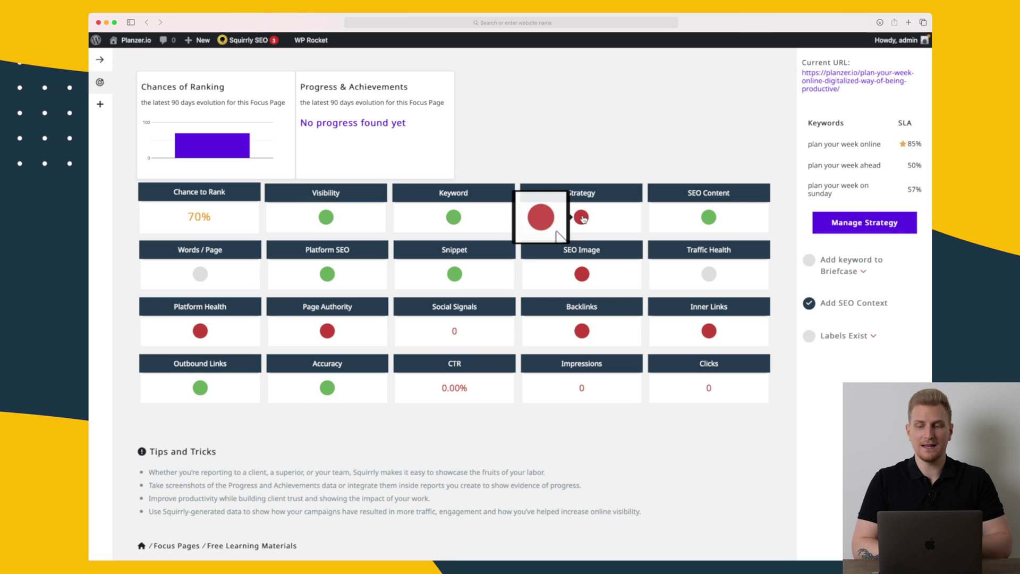
pyautogui.click(842, 273)
pyautogui.press('Escape')
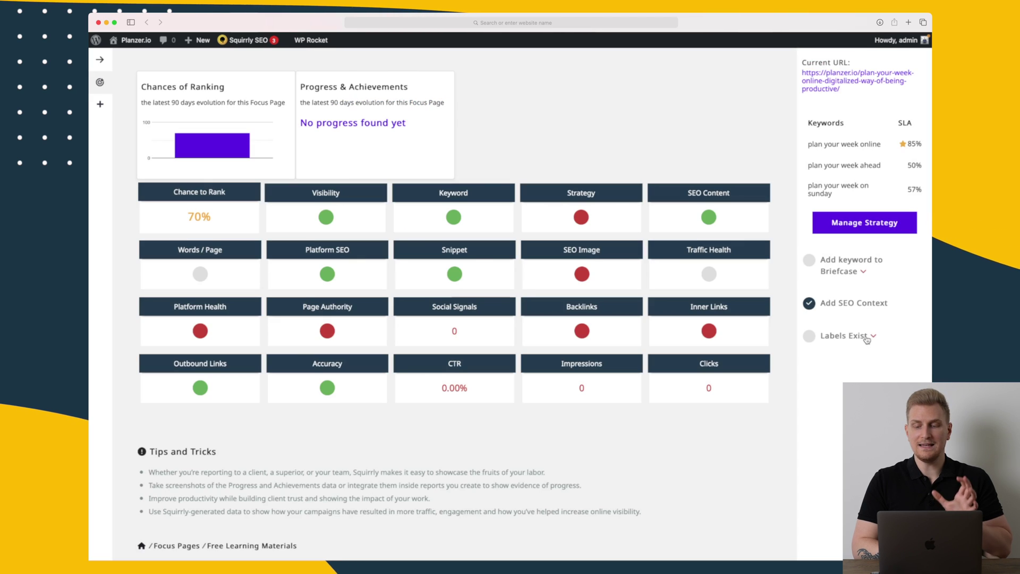
pyautogui.click(867, 338)
pyautogui.press('Escape')
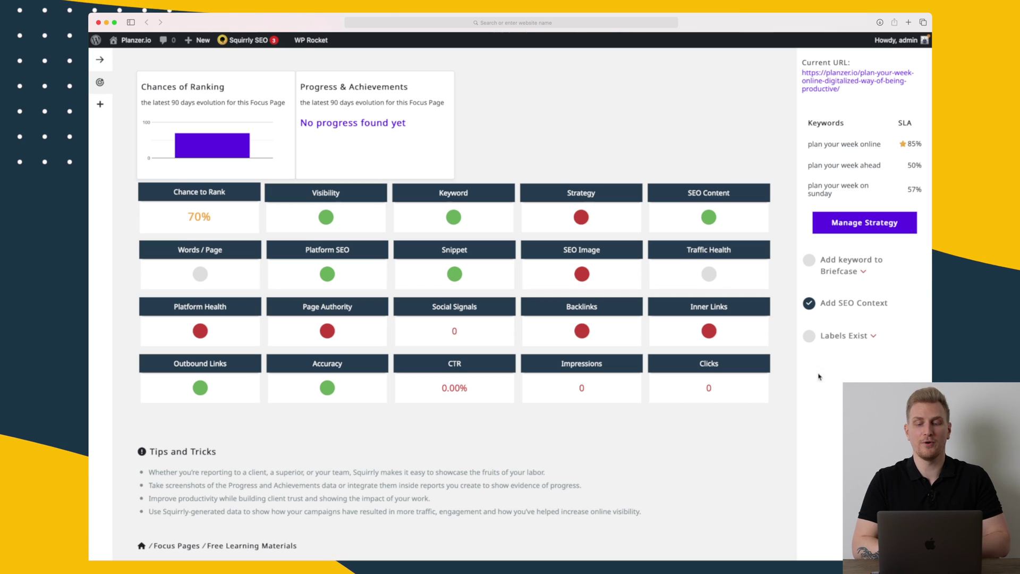
# Check the Backlinks, Inner Links and Platform Health tasks, then the Social Signals 100 Shares task
pyautogui.click(581, 334)
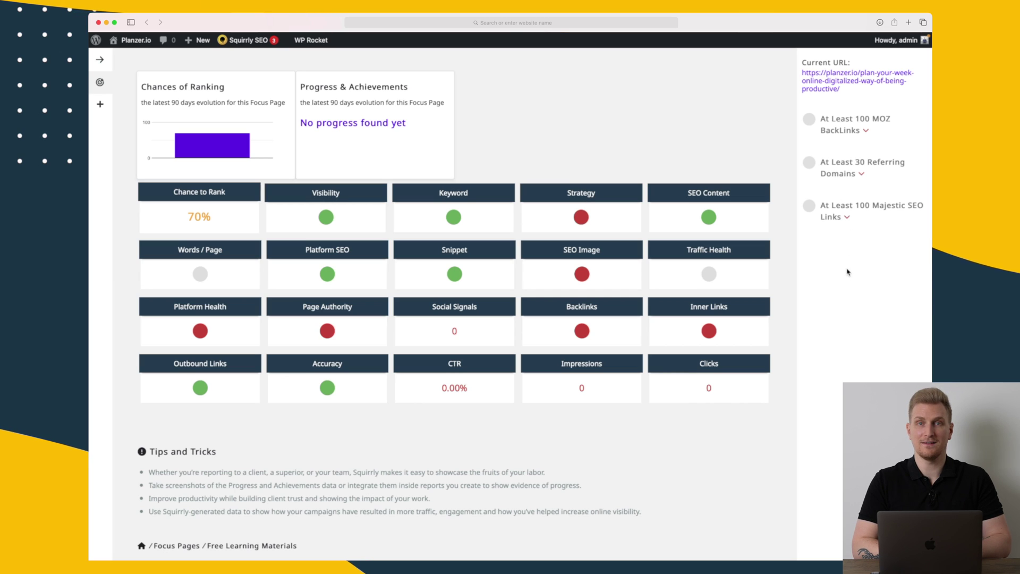
pyautogui.click(670, 330)
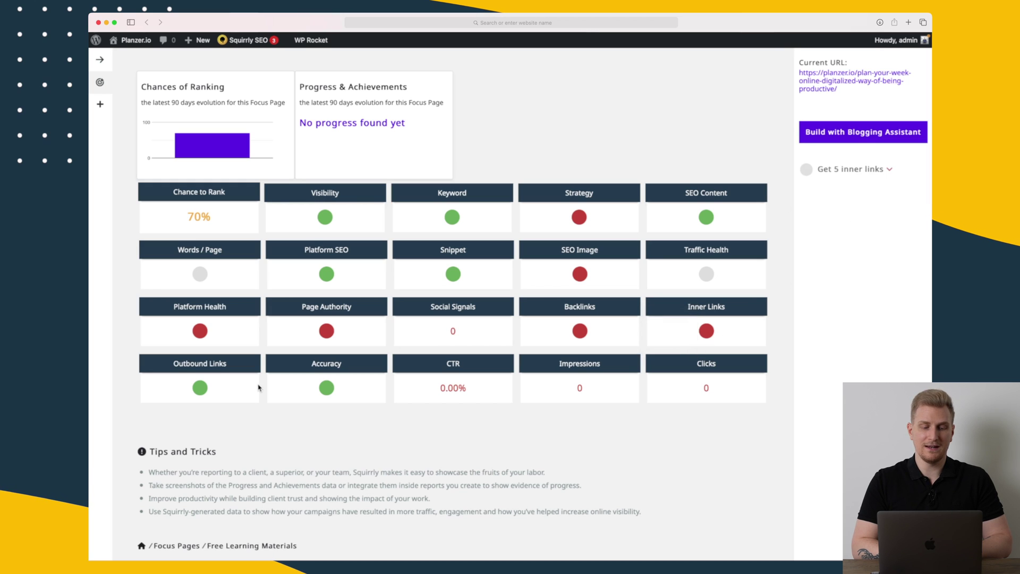
pyautogui.click(201, 332)
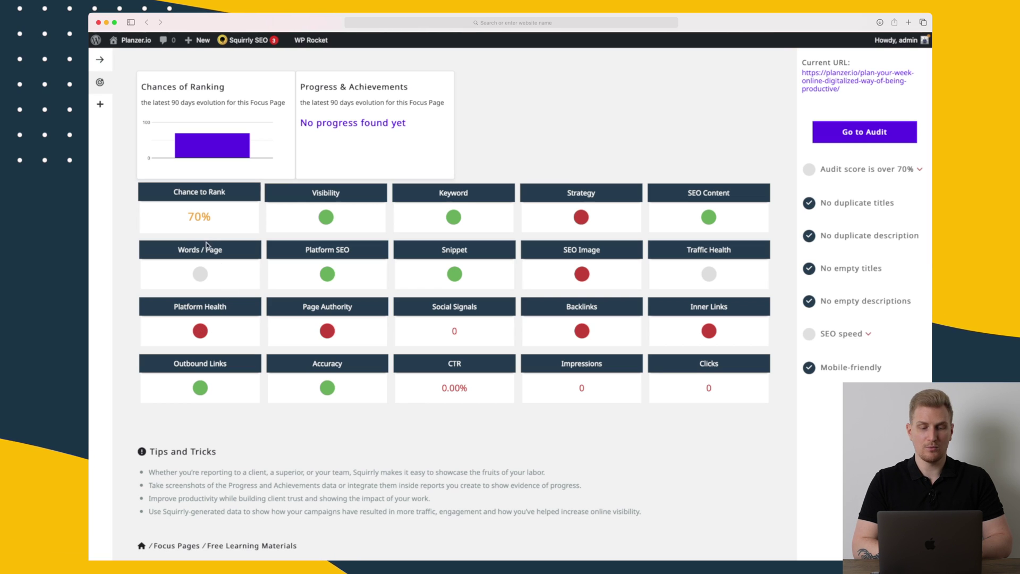
pyautogui.click(865, 334)
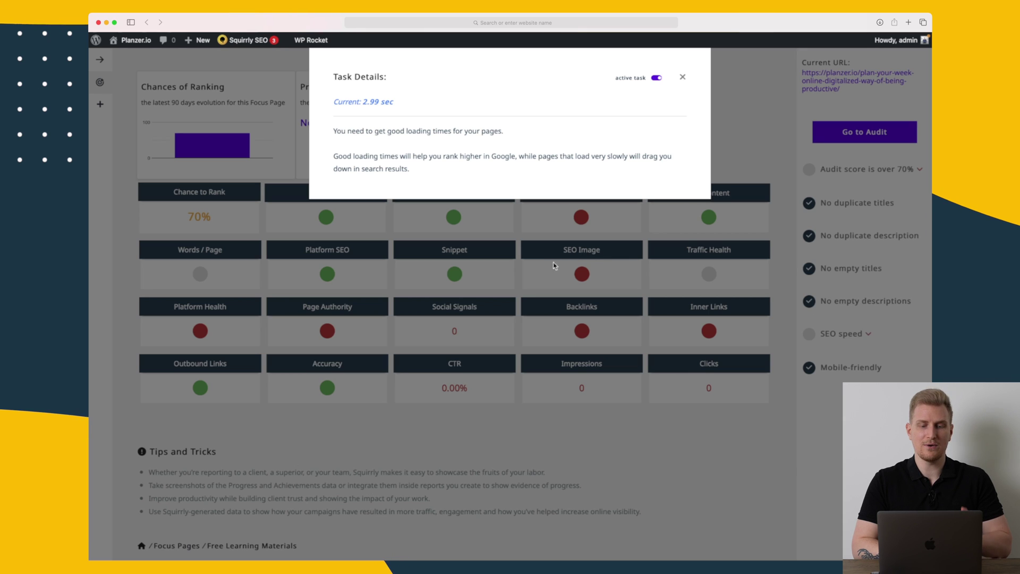
pyautogui.click(535, 282)
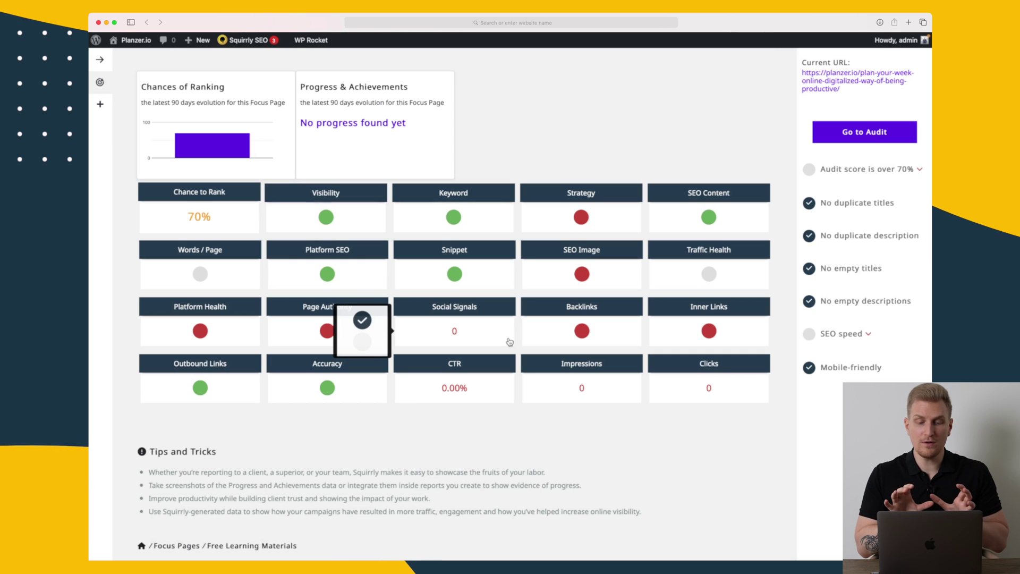
pyautogui.click(509, 341)
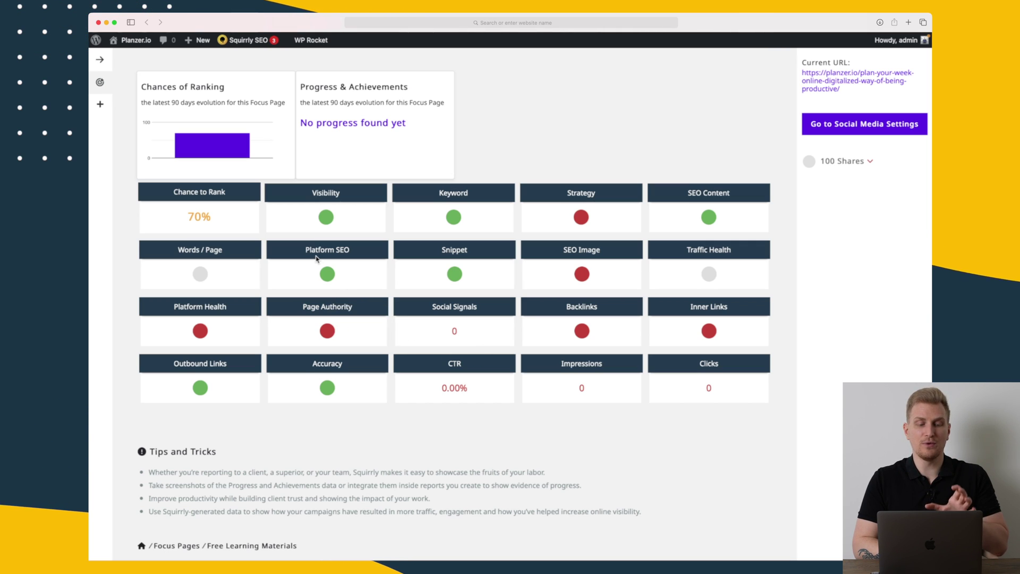
# Scroll through the Focus Page report, then go to Bulk SEO in the Squirrly SEO menu
pyautogui.scroll(-3, 295, 428)
pyautogui.scroll(-3, 296, 428)
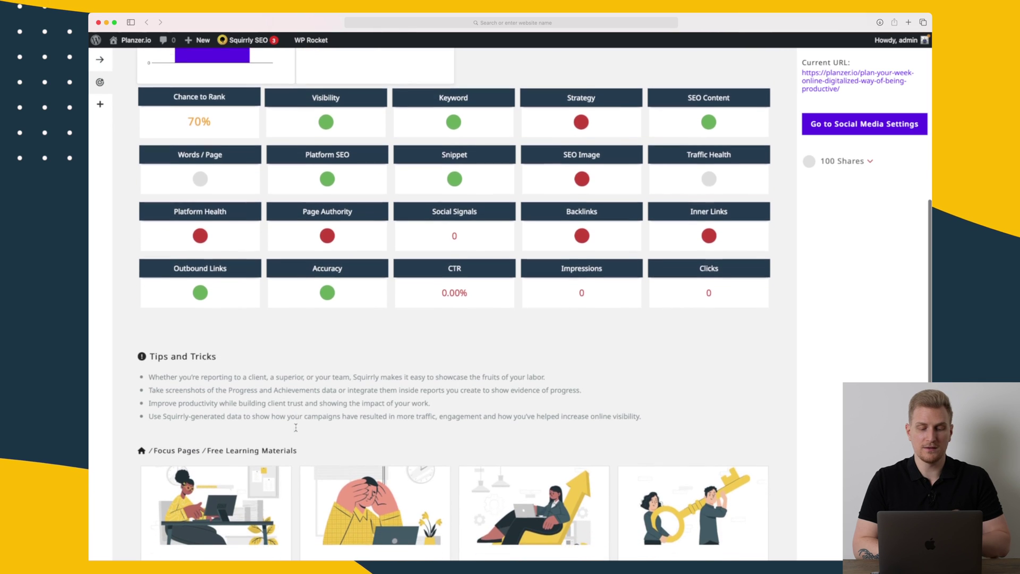
pyautogui.scroll(-1, 357, 436)
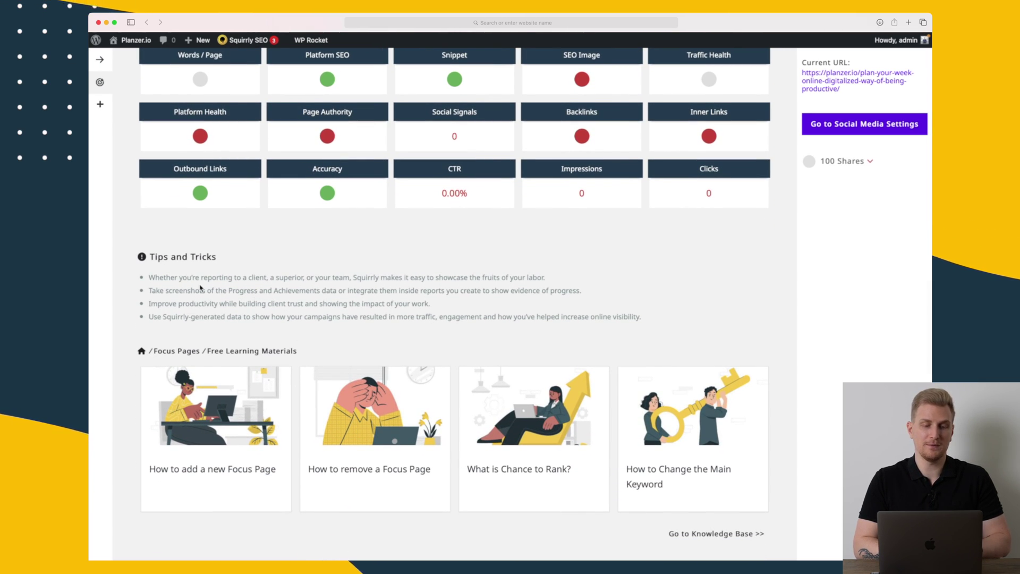
pyautogui.scroll(12, 199, 288)
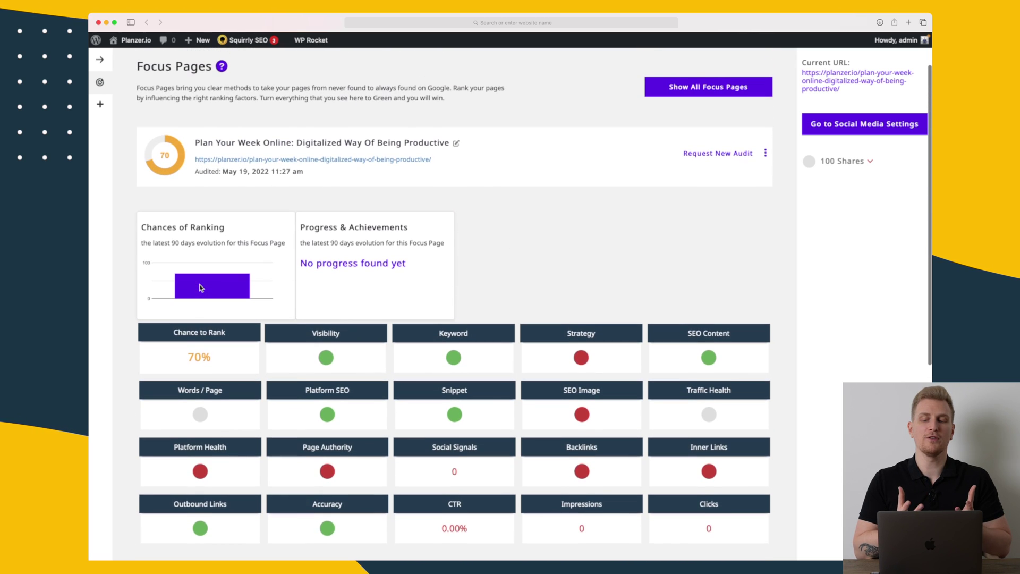
pyautogui.moveTo(201, 287)
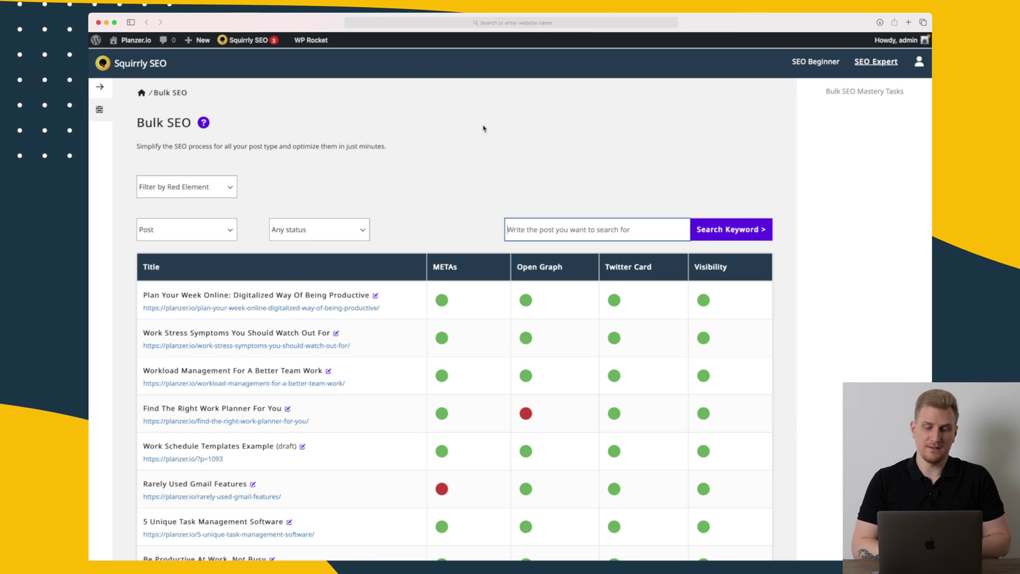
# Filter the Bulk SEO table to show Pages and review their red status dots
pyautogui.scroll(-3, 484, 128)
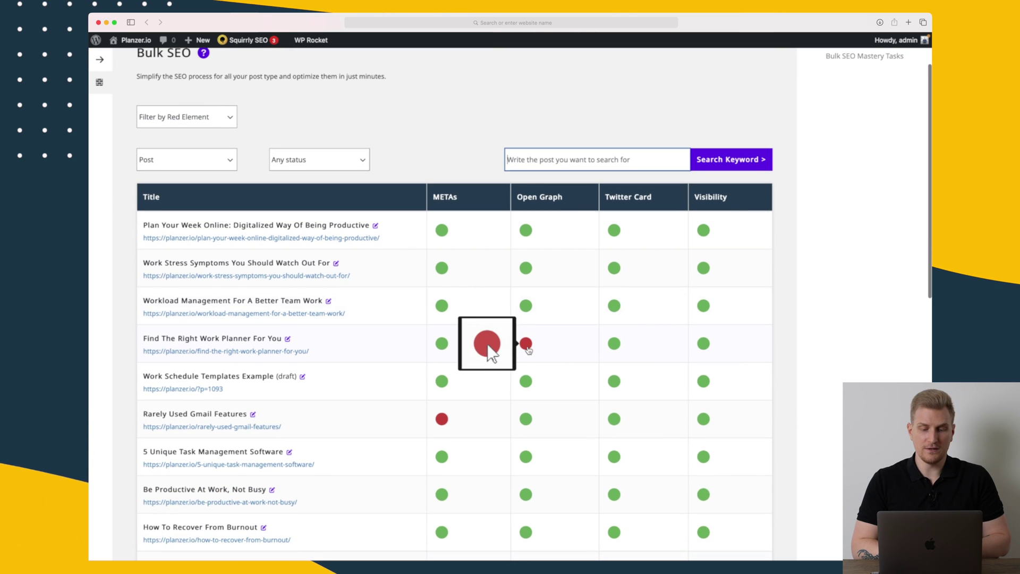
pyautogui.scroll(-7, 527, 349)
pyautogui.scroll(3, 528, 350)
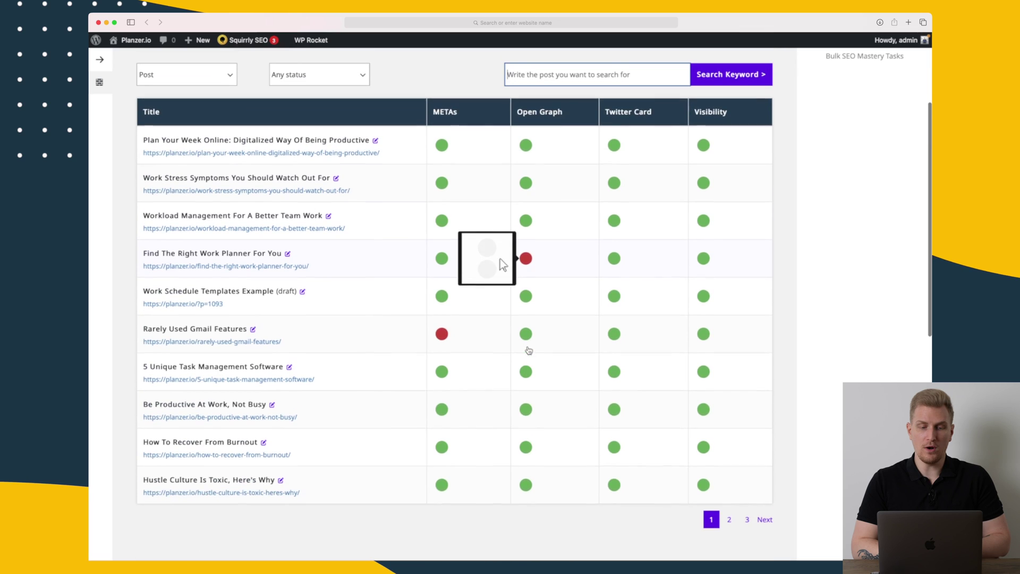
pyautogui.click(203, 75)
pyautogui.click(190, 81)
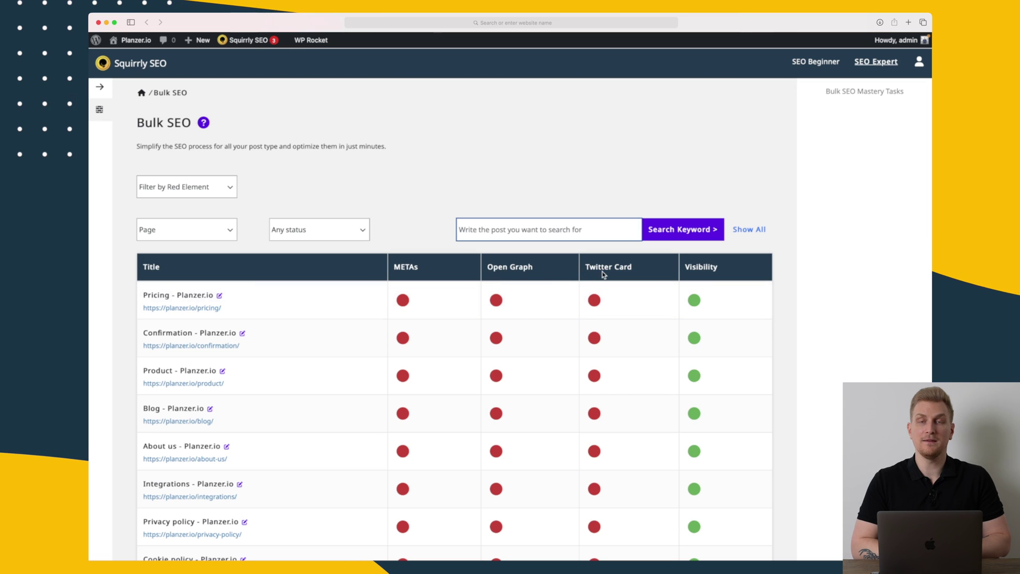
pyautogui.scroll(-3, 602, 271)
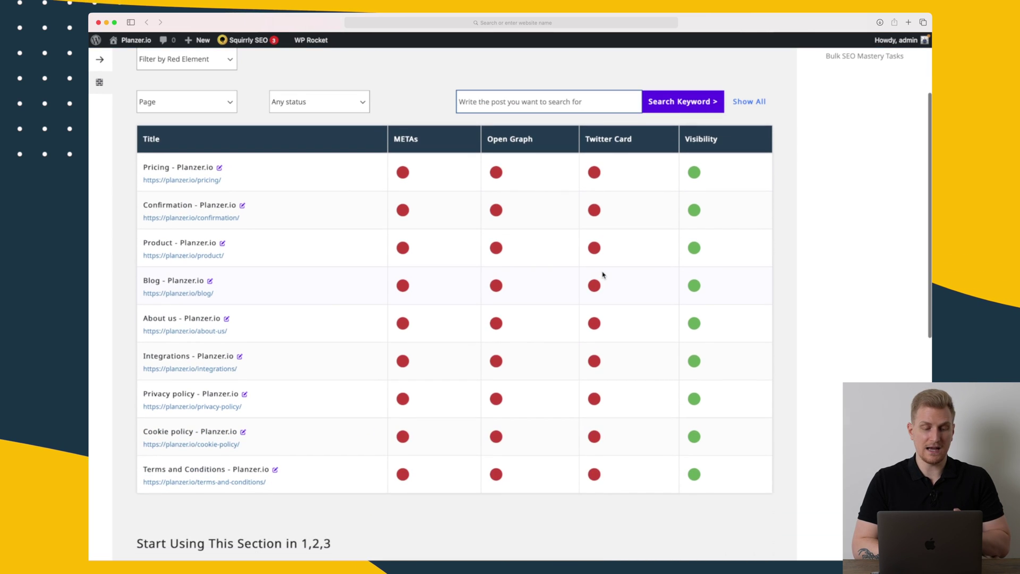
# Switch the Bulk SEO table back to Posts and bring up the SEO Audits overview
pyautogui.click(198, 104)
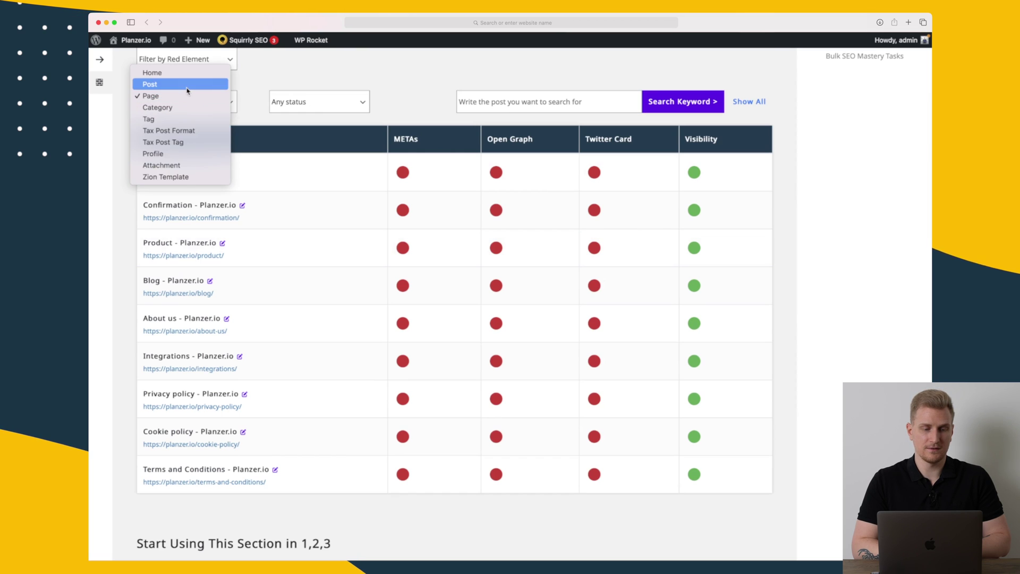
pyautogui.click(184, 83)
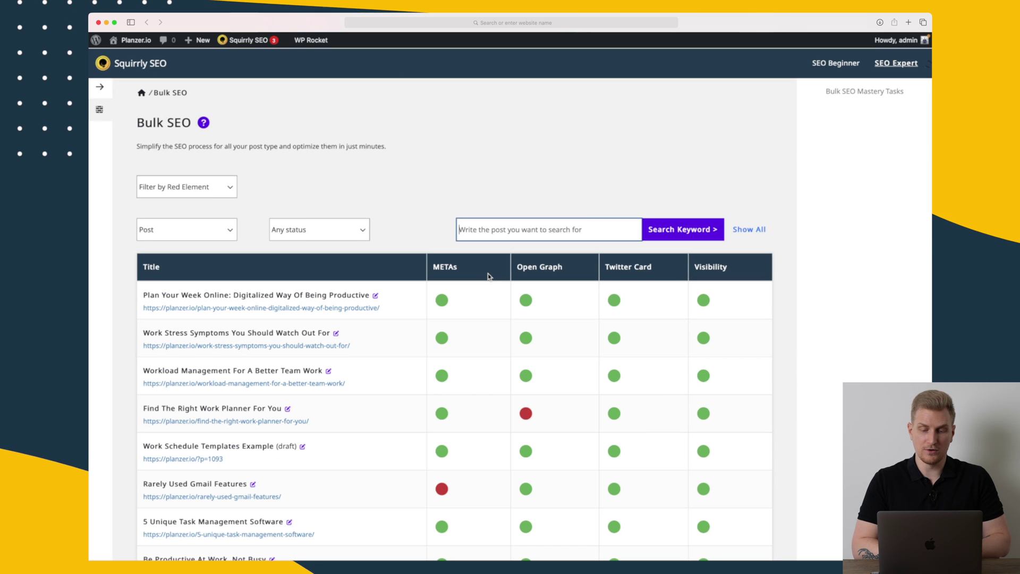
pyautogui.scroll(-3, 489, 276)
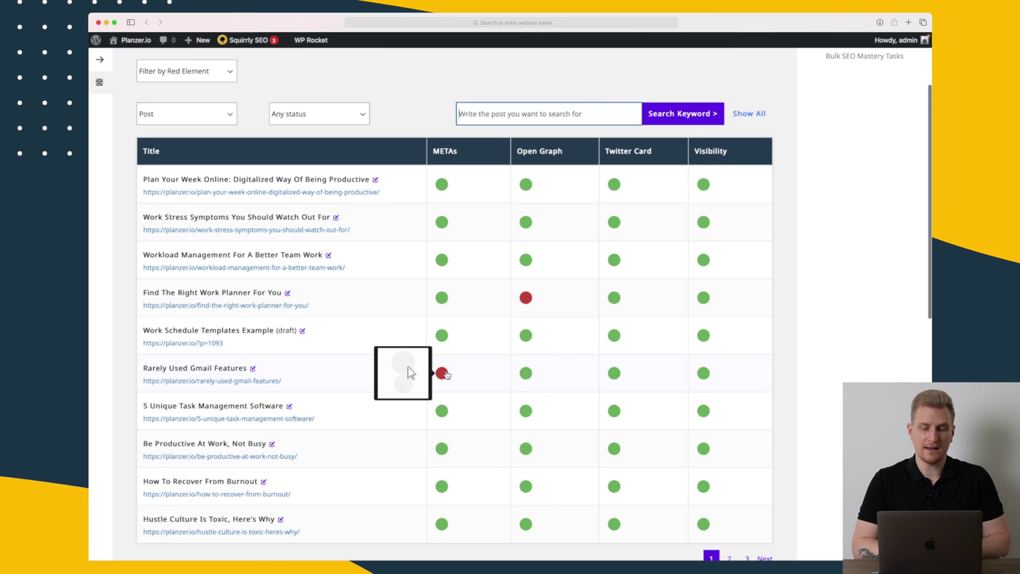
pyautogui.moveTo(526, 300)
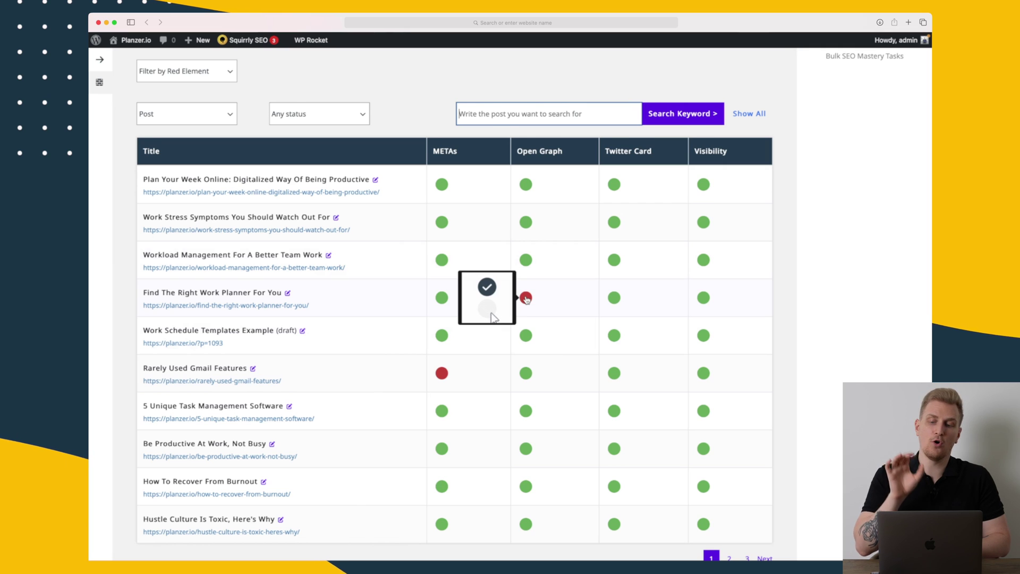
pyautogui.scroll(3, 526, 299)
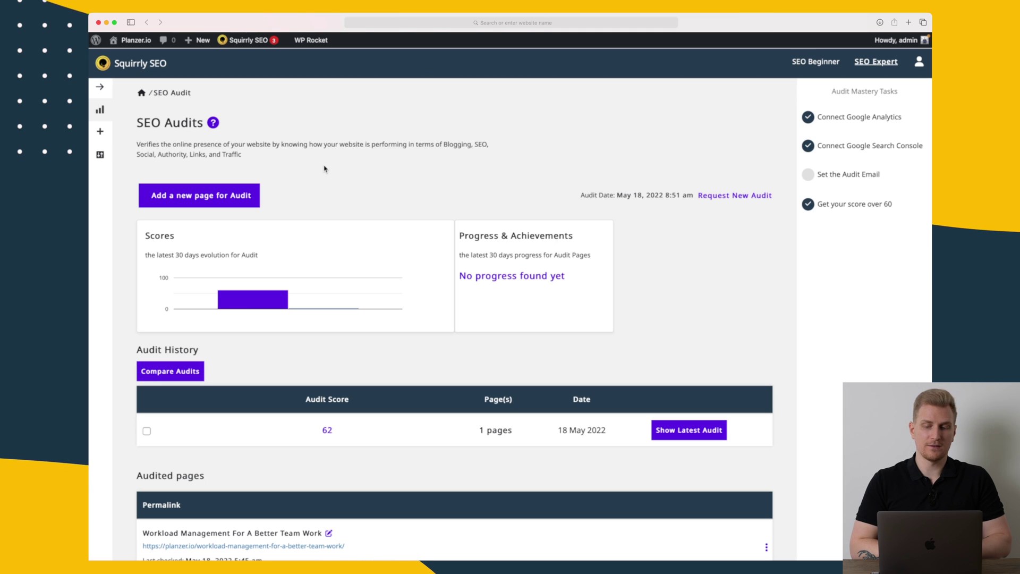
# Add the 'Work Stress Symptoms You Should Watch Out For' post to the audited pages, then return to the audits overview
pyautogui.click(217, 204)
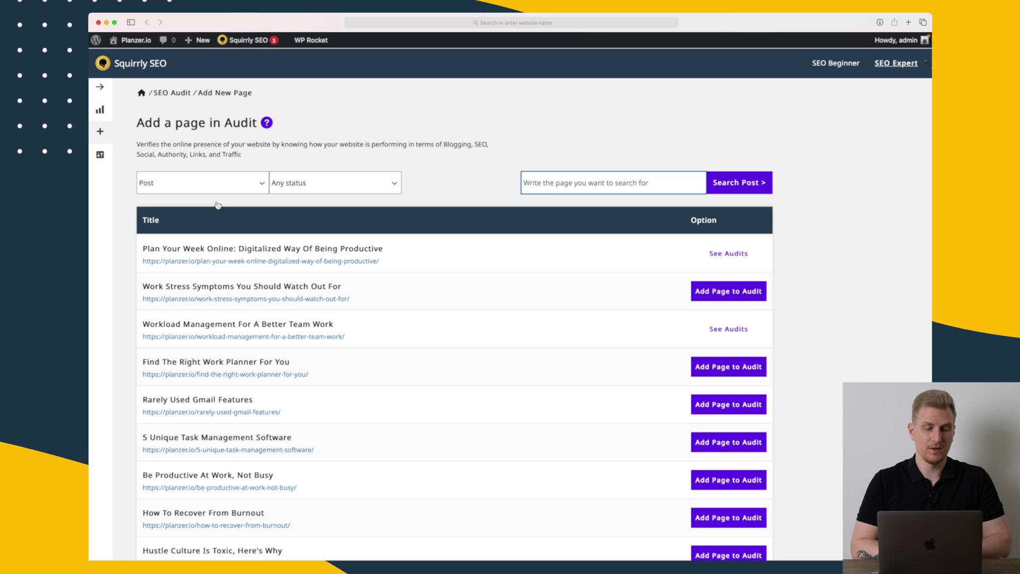
pyautogui.click(712, 292)
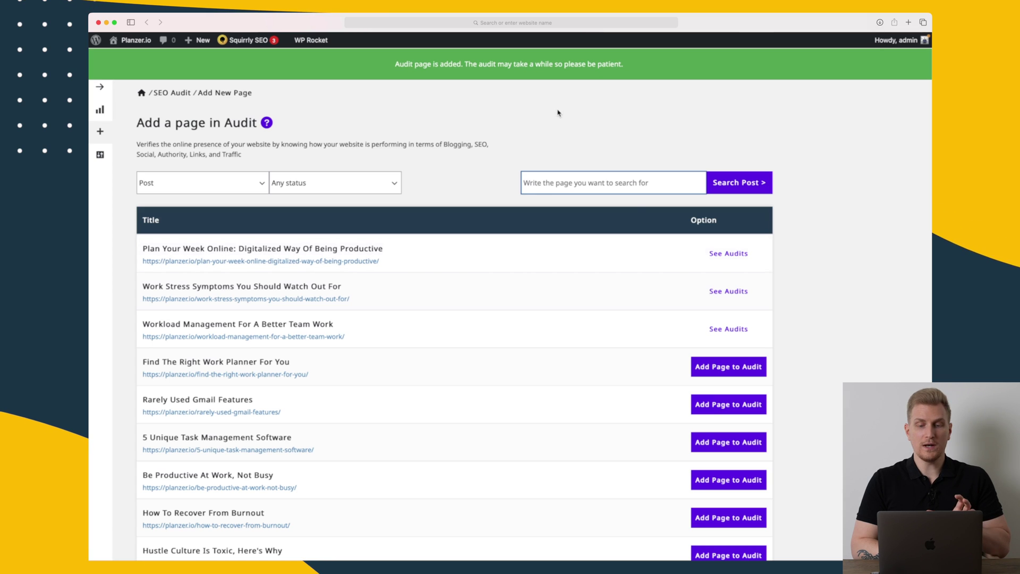
pyautogui.click(100, 111)
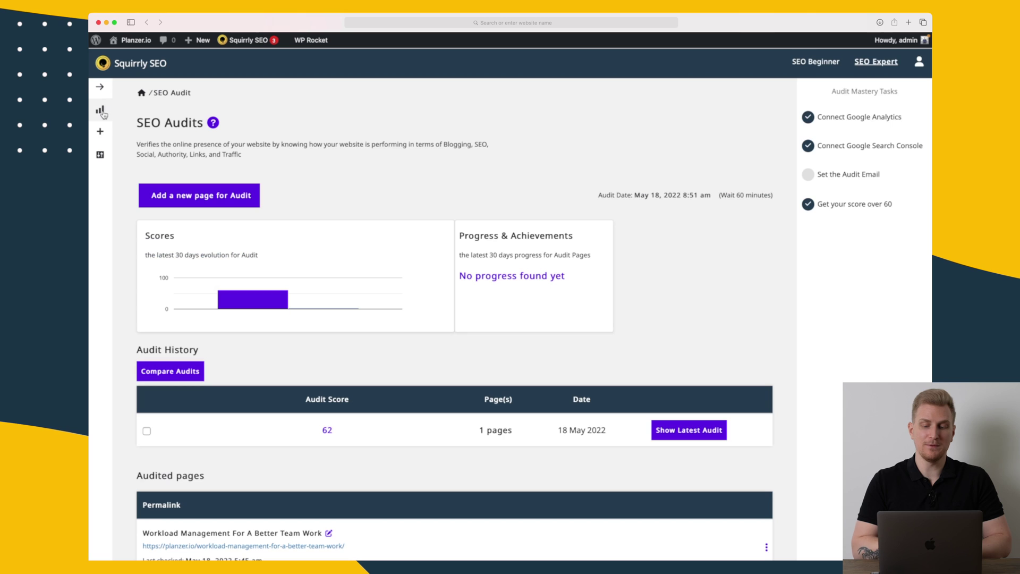
pyautogui.scroll(-3, 412, 258)
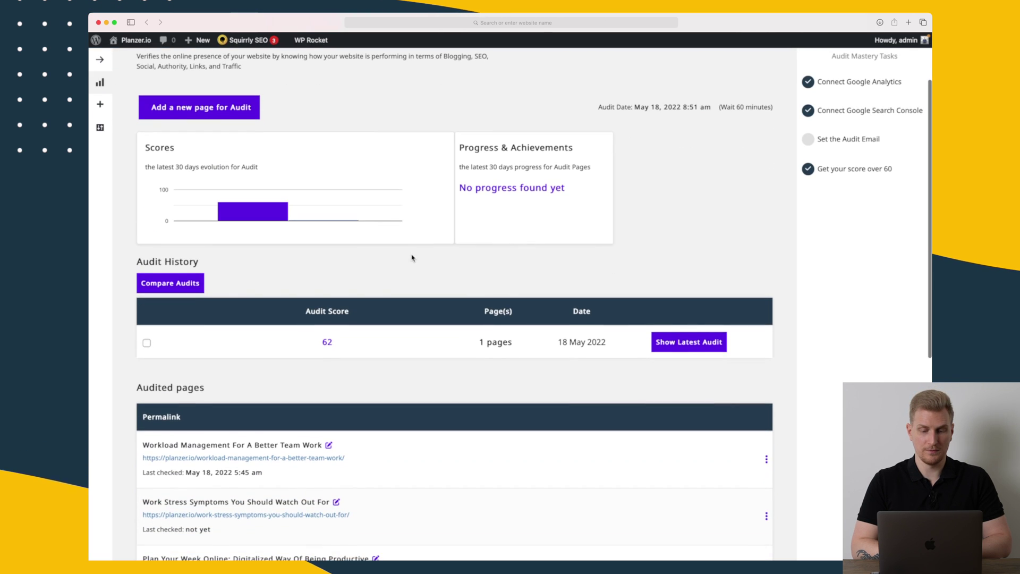
pyautogui.scroll(-1, 531, 346)
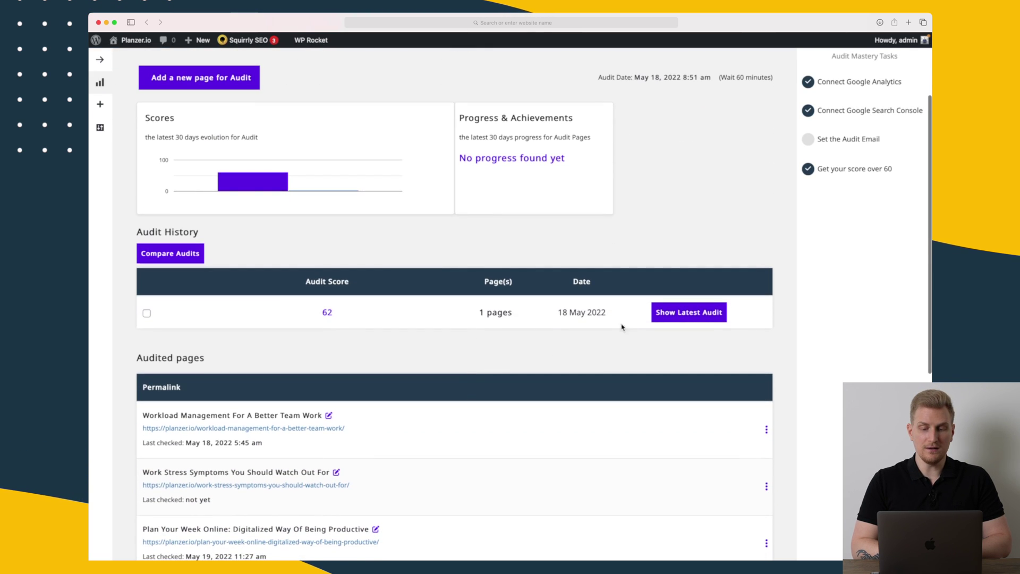
# Open the latest audit (score 62) and read through its Blogging, Traffic, Seo 22/22 and Social 4/6 results
pyautogui.click(696, 315)
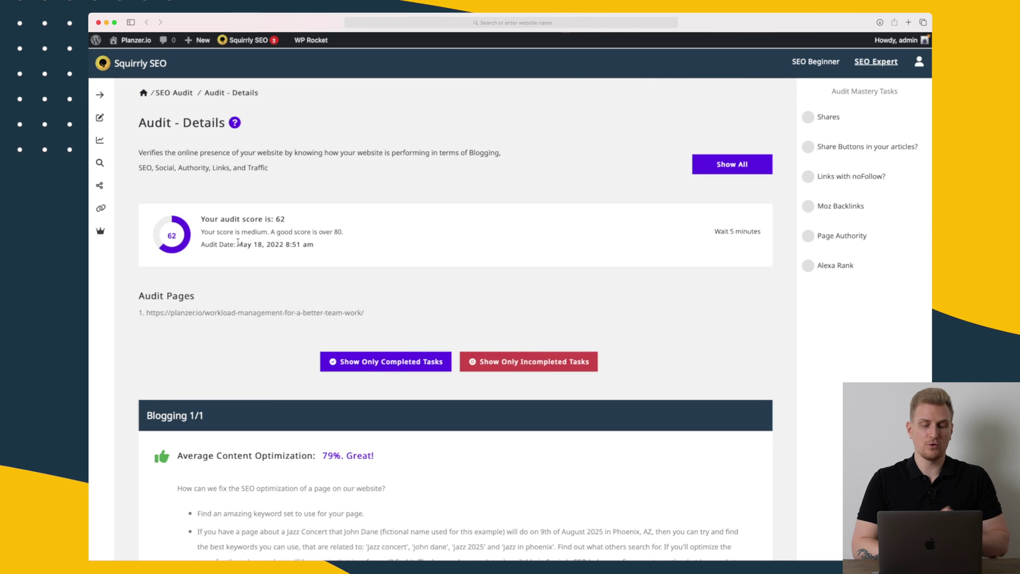
pyautogui.scroll(-1, 329, 233)
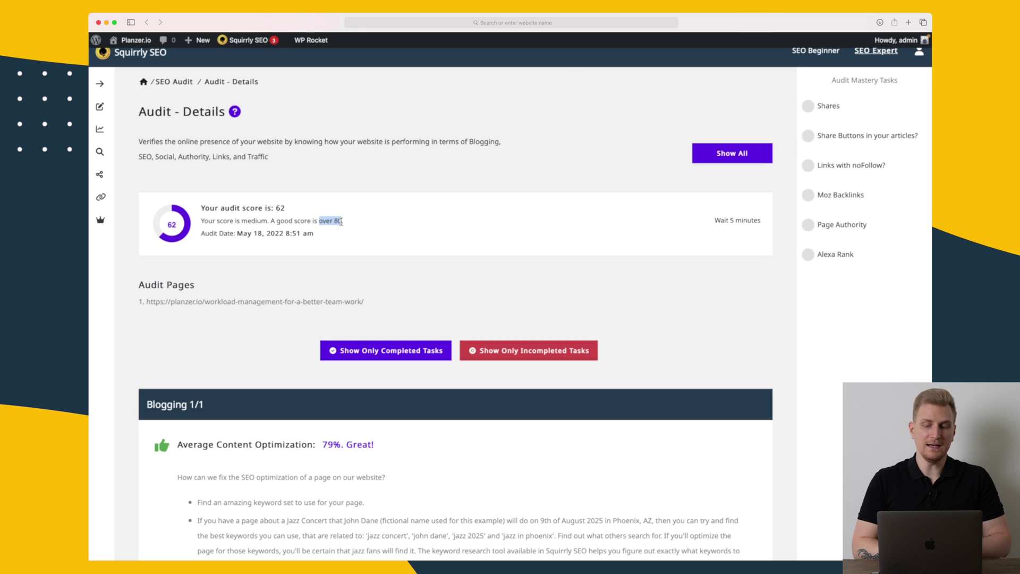
pyautogui.scroll(-2, 342, 221)
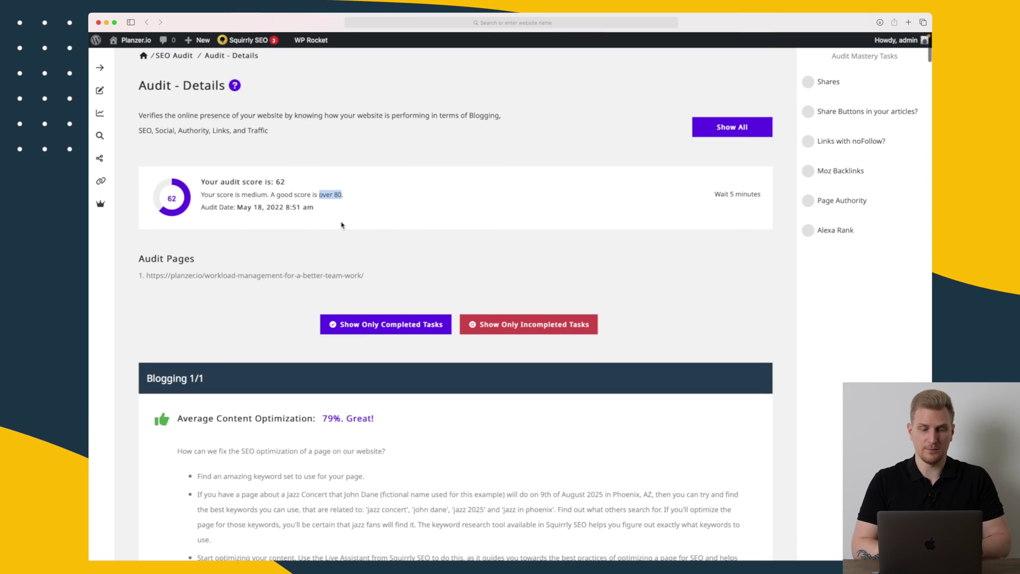
pyautogui.scroll(-10, 342, 224)
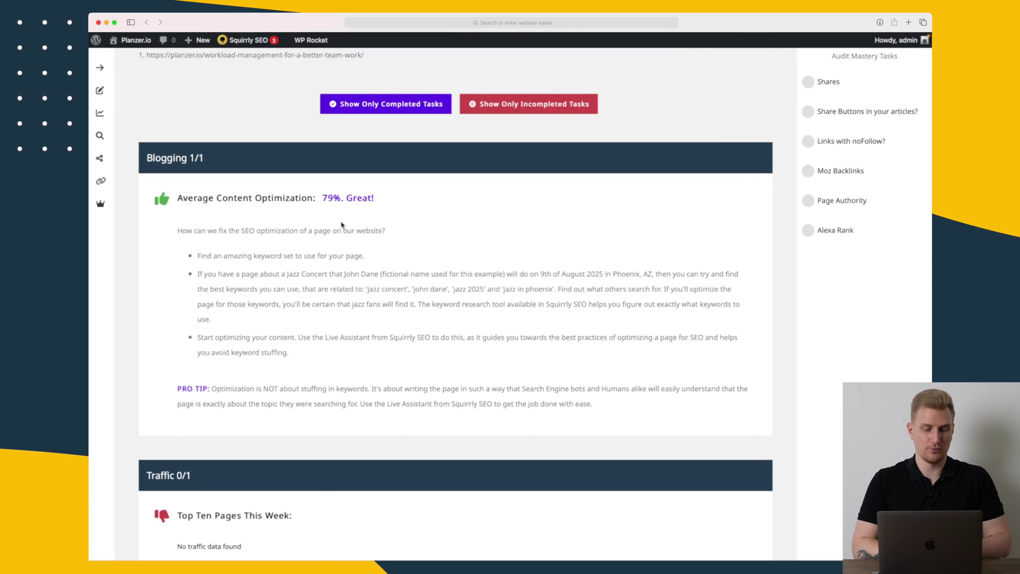
pyautogui.scroll(-12, 341, 224)
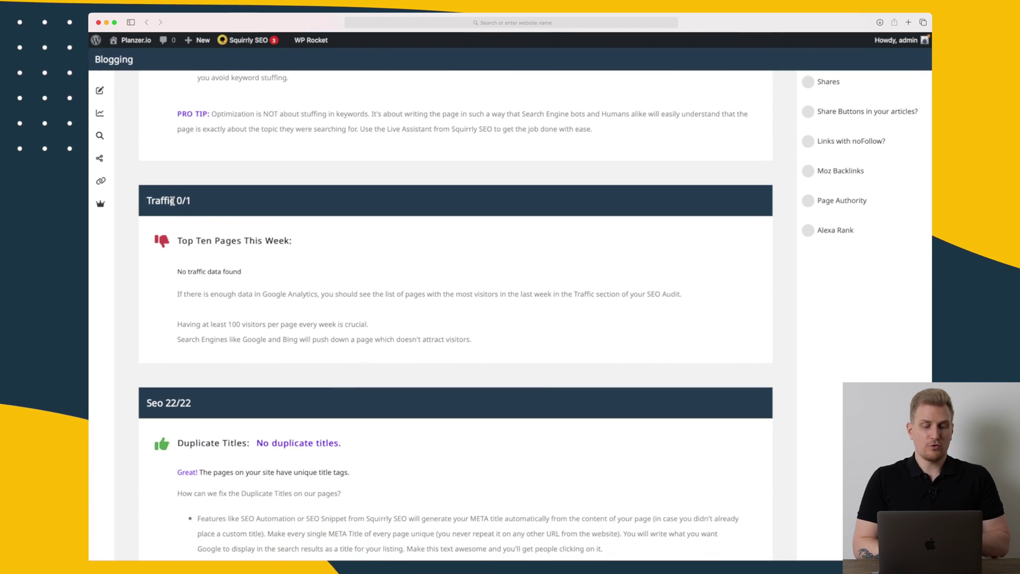
pyautogui.scroll(-8, 171, 201)
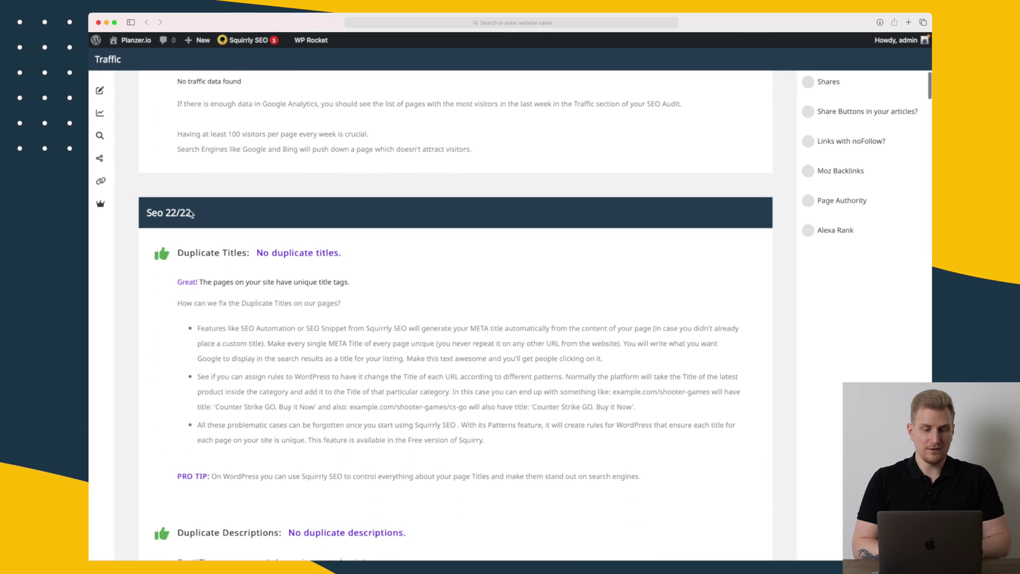
pyautogui.scroll(-1, 175, 207)
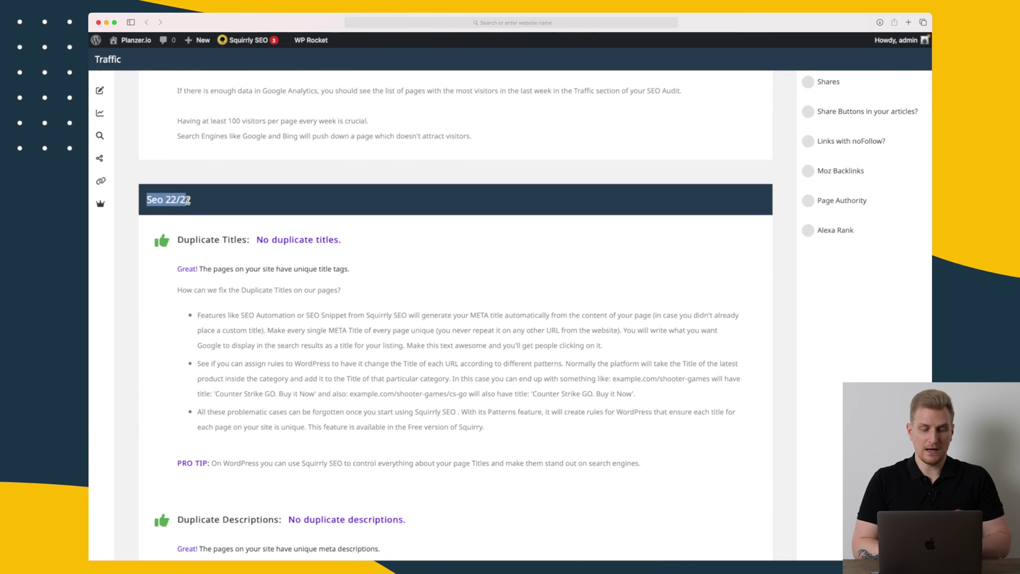
pyautogui.scroll(-3, 188, 200)
pyautogui.scroll(-20, 187, 203)
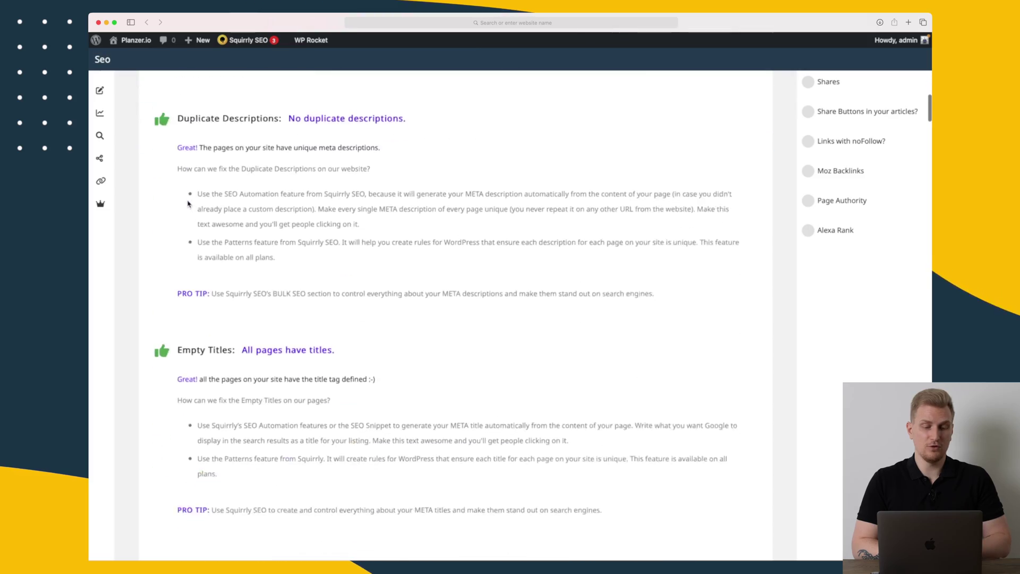
pyautogui.scroll(-20, 188, 203)
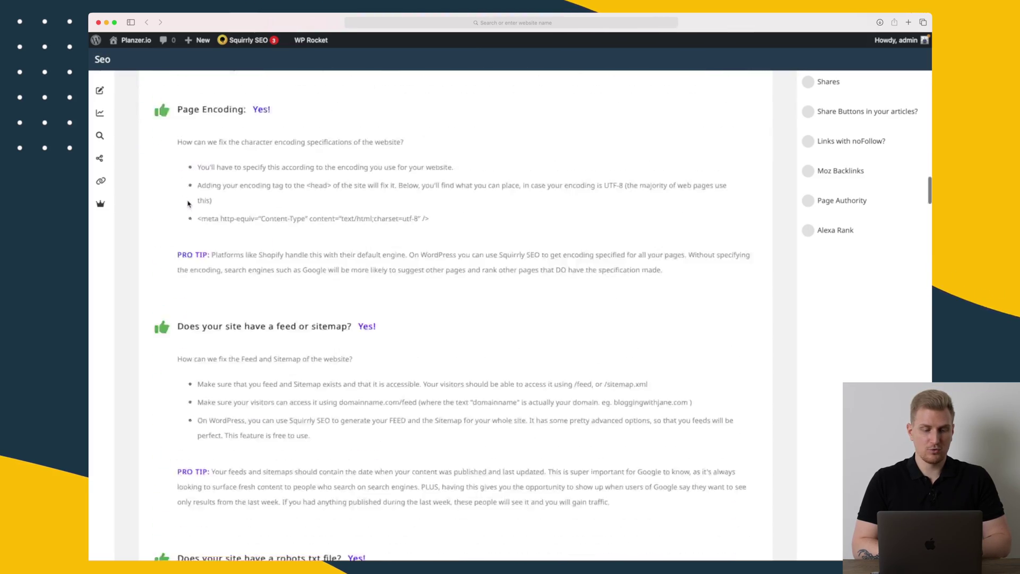
pyautogui.scroll(-20, 188, 203)
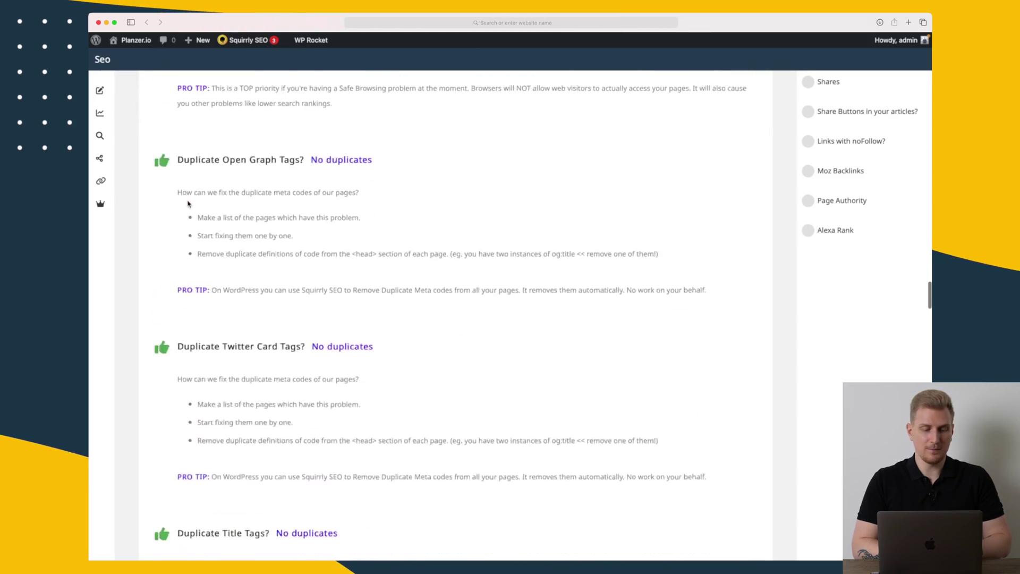
pyautogui.scroll(-5, 187, 204)
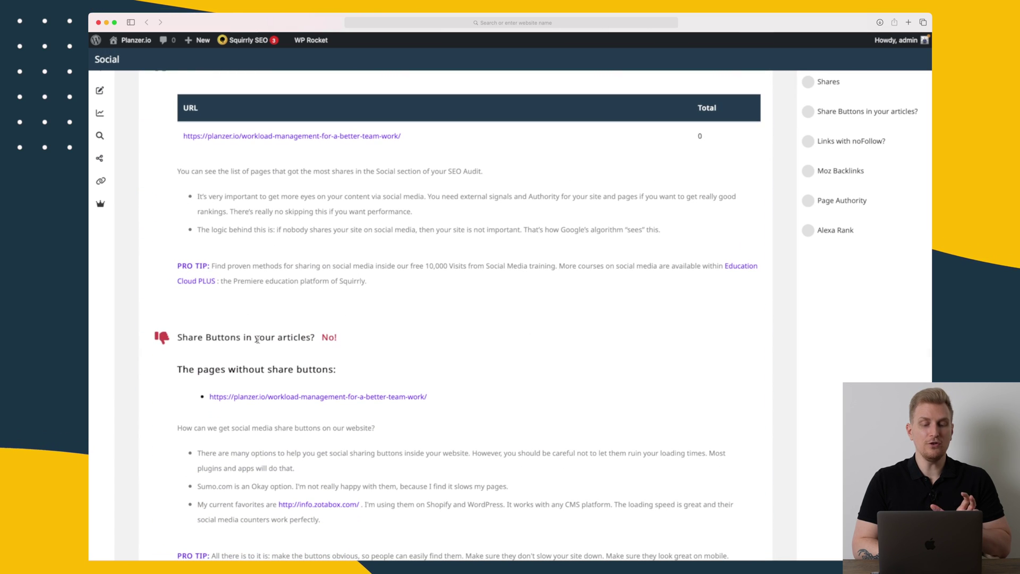
# Review the Shares, Open Graph and Links findings and highlight the 3.0 average Page Authority
pyautogui.scroll(-15, 257, 339)
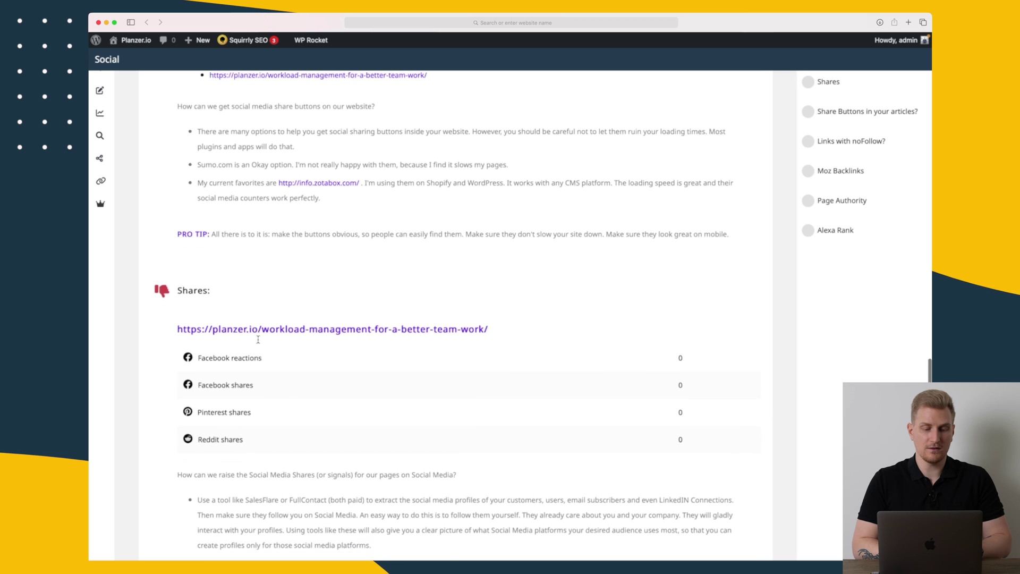
pyautogui.scroll(-5, 258, 339)
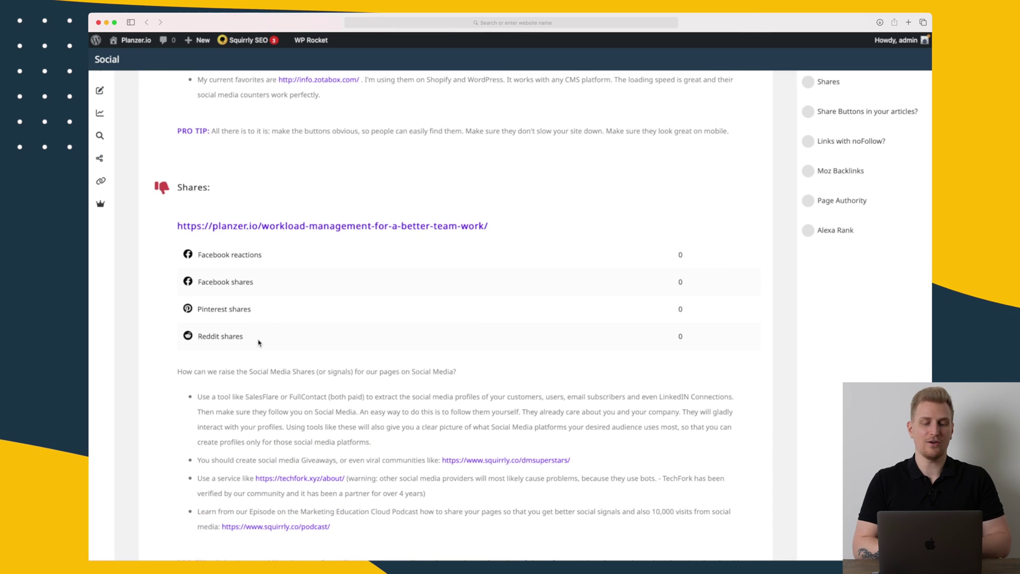
pyautogui.scroll(-20, 217, 274)
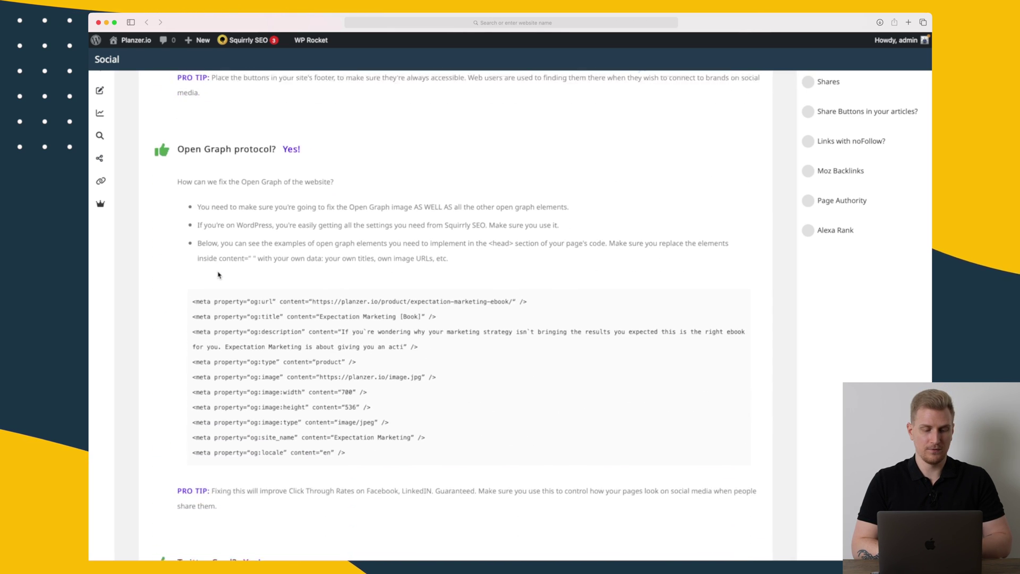
pyautogui.scroll(-12, 218, 274)
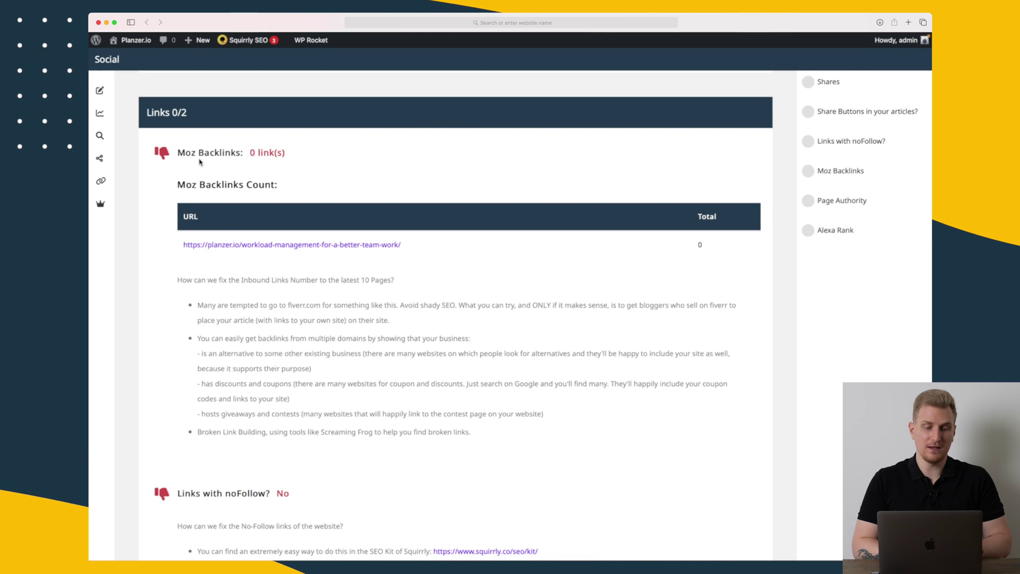
pyautogui.scroll(-11, 227, 227)
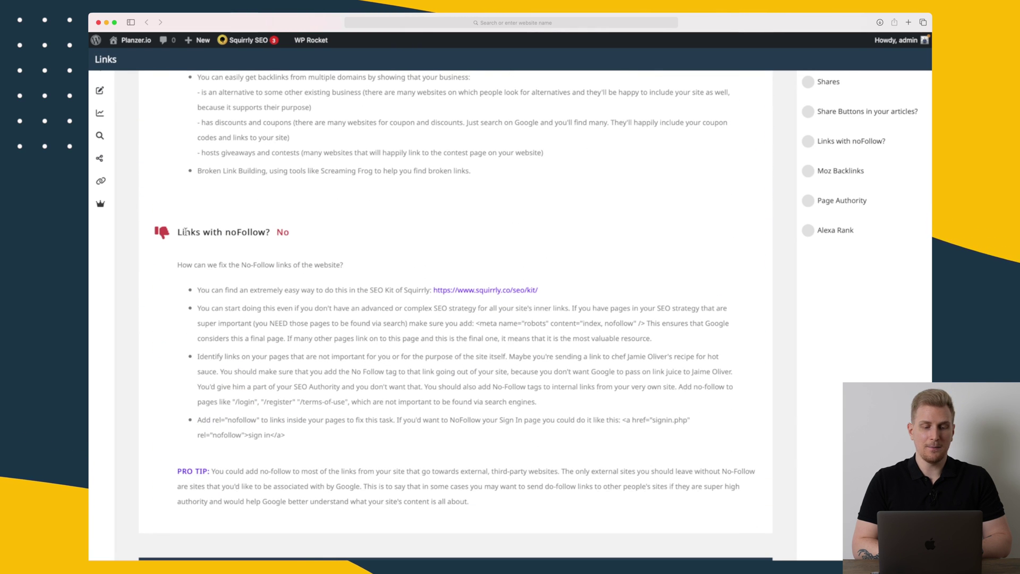
pyautogui.scroll(-18, 189, 237)
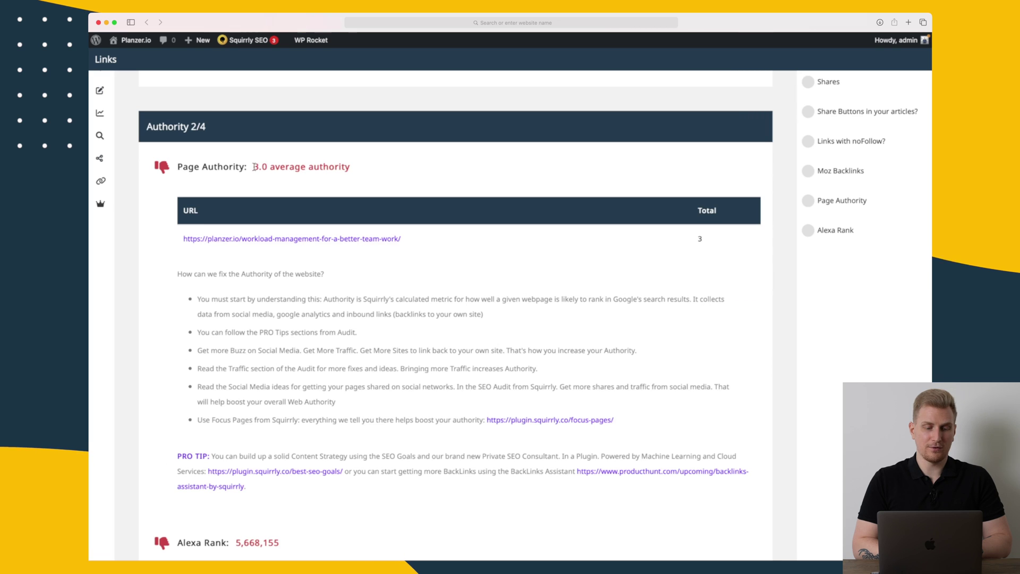
pyautogui.moveTo(254, 167); pyautogui.dragTo(268, 167)
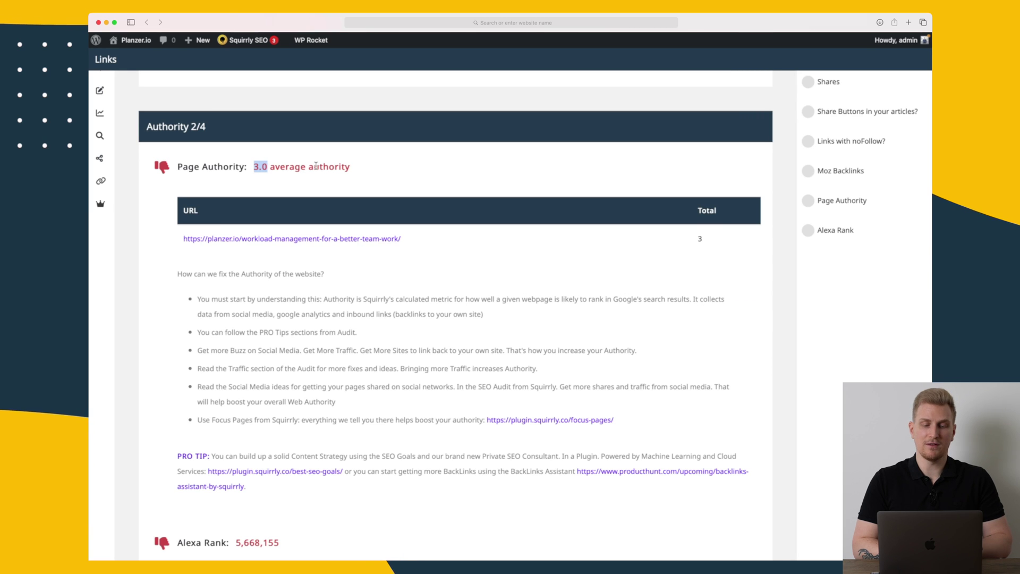
# Continue down to the Authority section's Page Authority and Alexa Rank advice
pyautogui.scroll(-2, 315, 167)
pyautogui.scroll(-8, 316, 167)
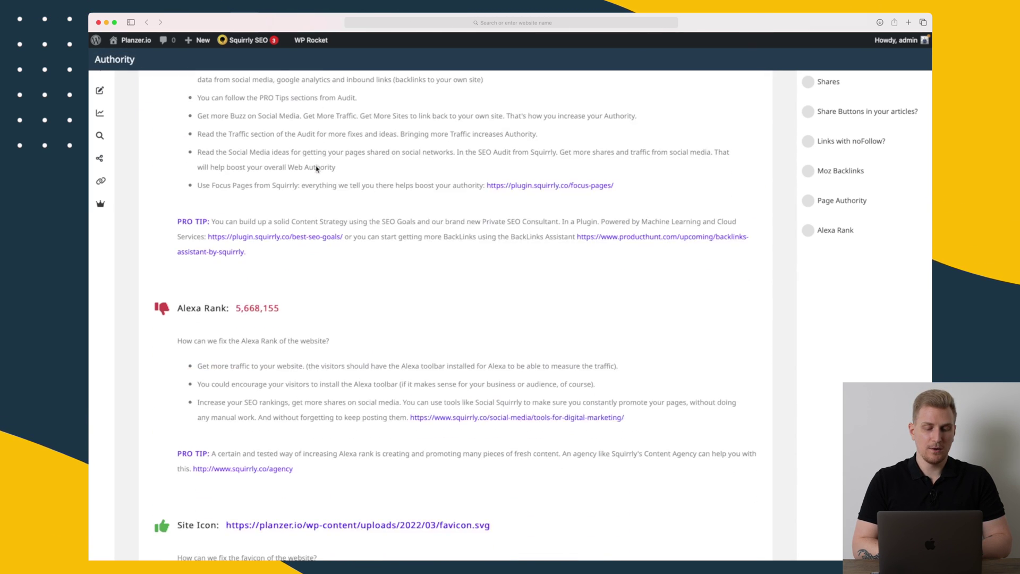
pyautogui.scroll(-2, 315, 169)
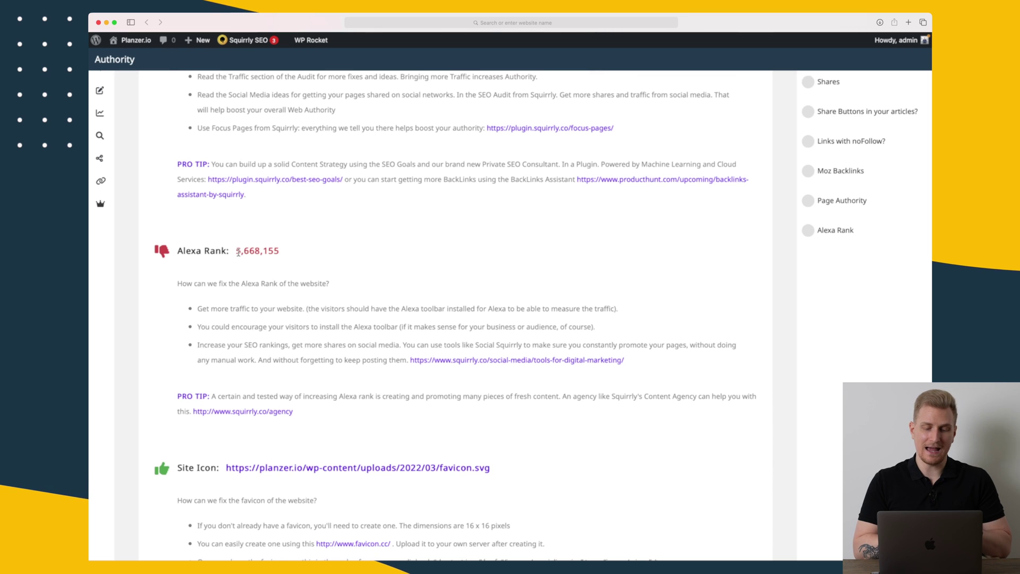
pyautogui.scroll(-12, 233, 251)
pyautogui.scroll(-10, 238, 255)
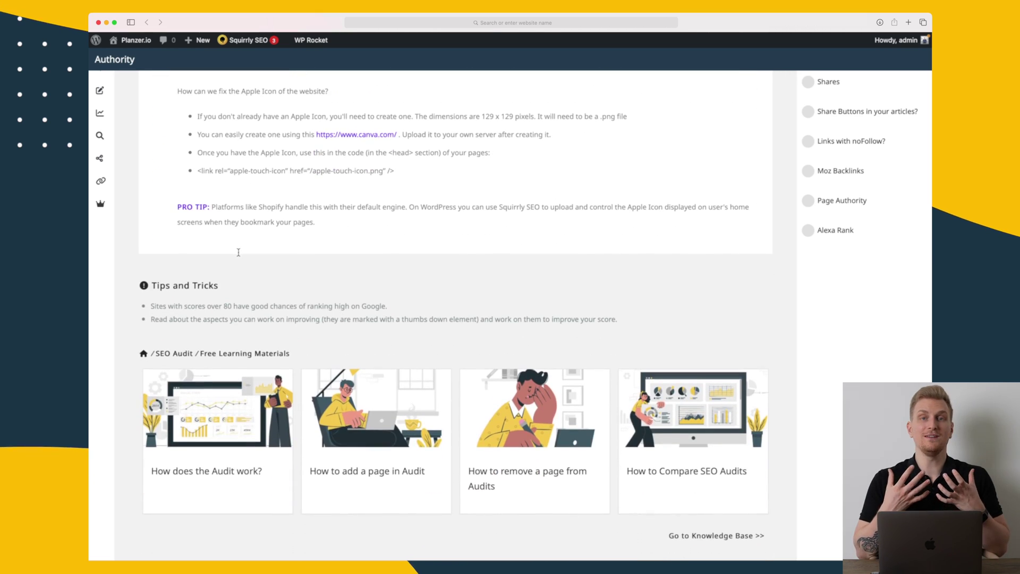
pyautogui.scroll(5, 237, 265)
pyautogui.scroll(15, 237, 266)
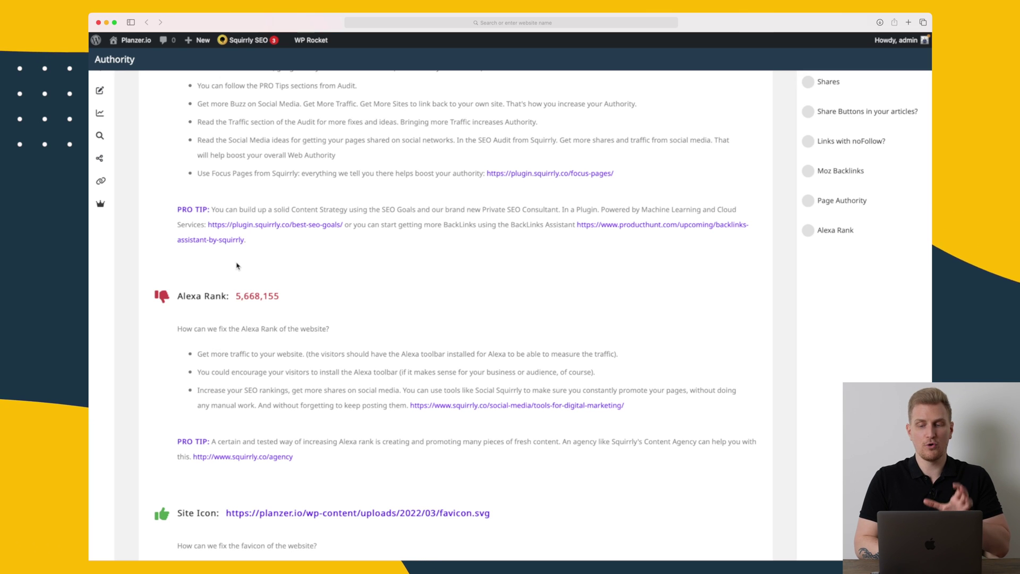
pyautogui.scroll(3, 237, 265)
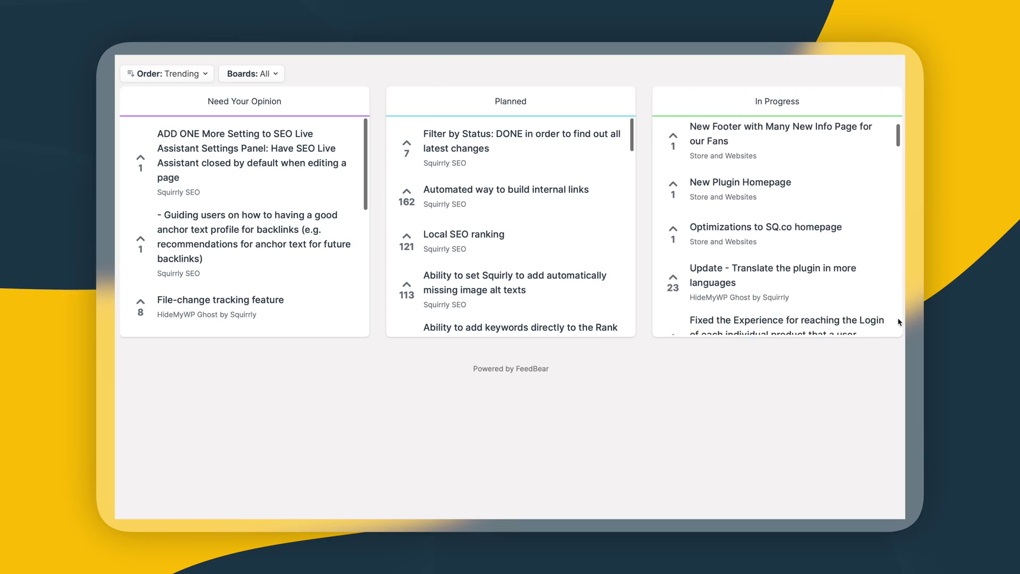
# Scroll through the roadmap's In Progress, Planned and Need Your Opinion items, down to the Pinterest in Squirrly Social request
pyautogui.scroll(-3, 899, 322)
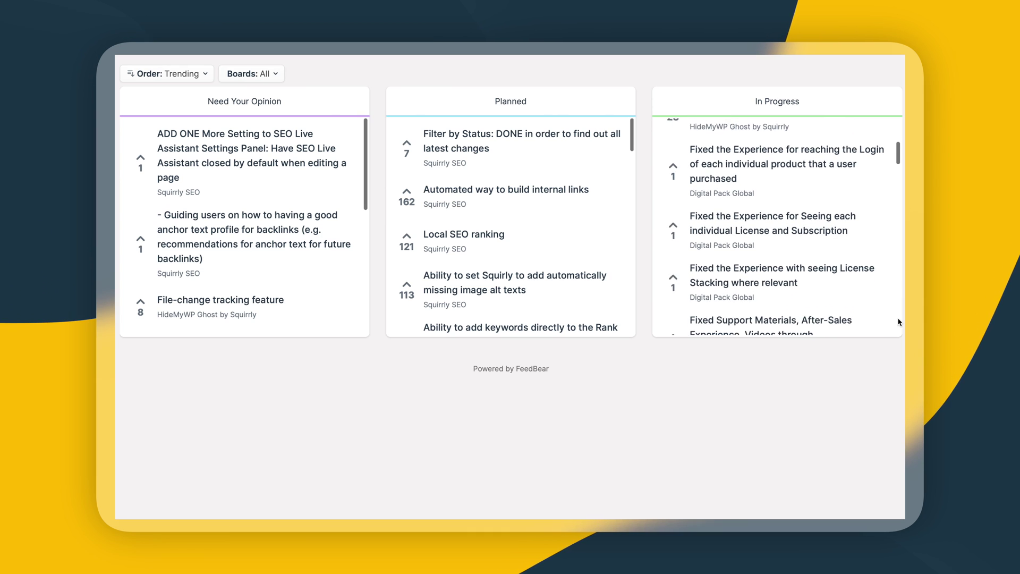
pyautogui.scroll(-3, 899, 322)
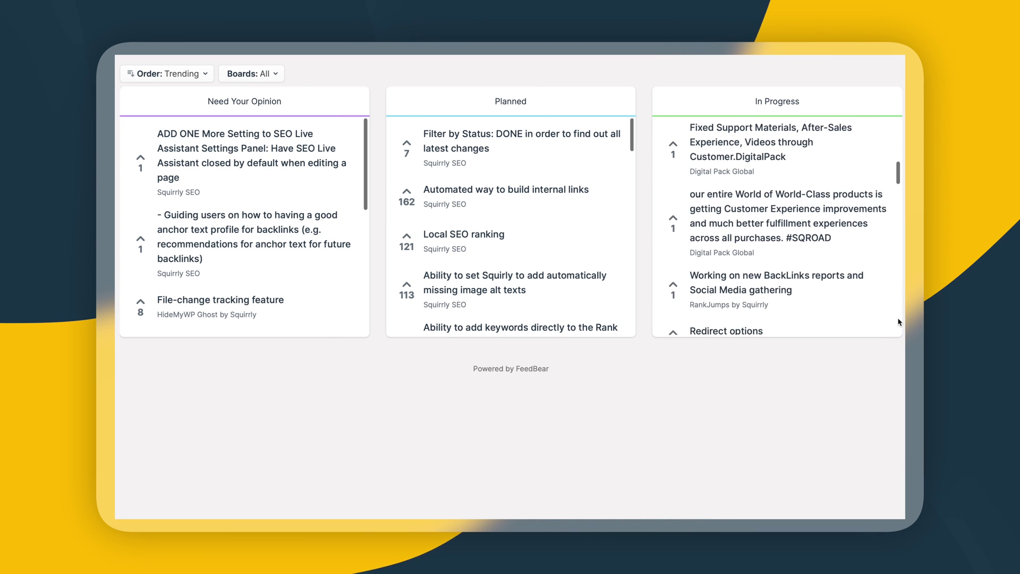
pyautogui.scroll(-2, 899, 322)
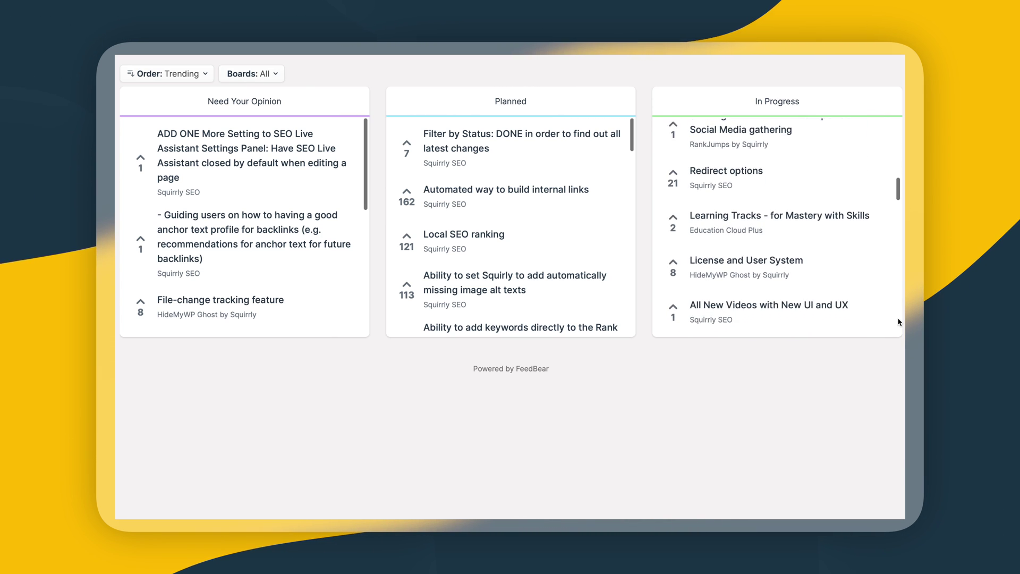
pyautogui.scroll(-4, 899, 322)
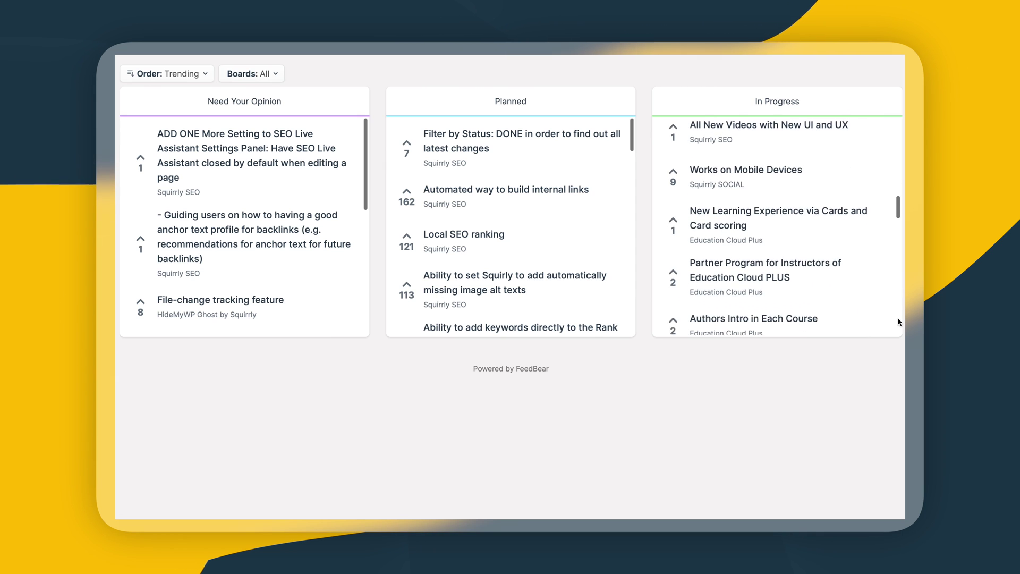
pyautogui.scroll(-3, 898, 322)
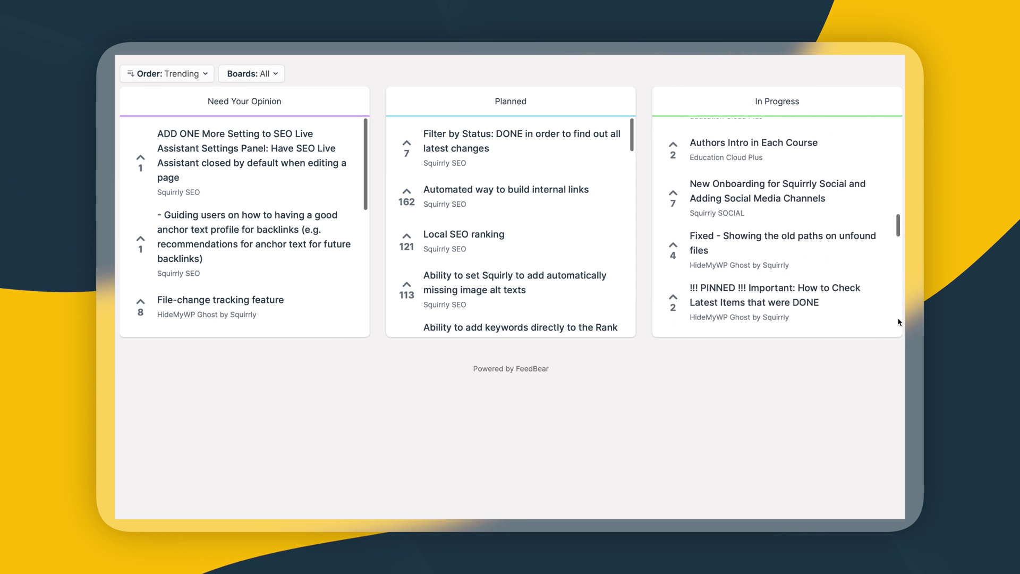
pyautogui.scroll(-5, 899, 322)
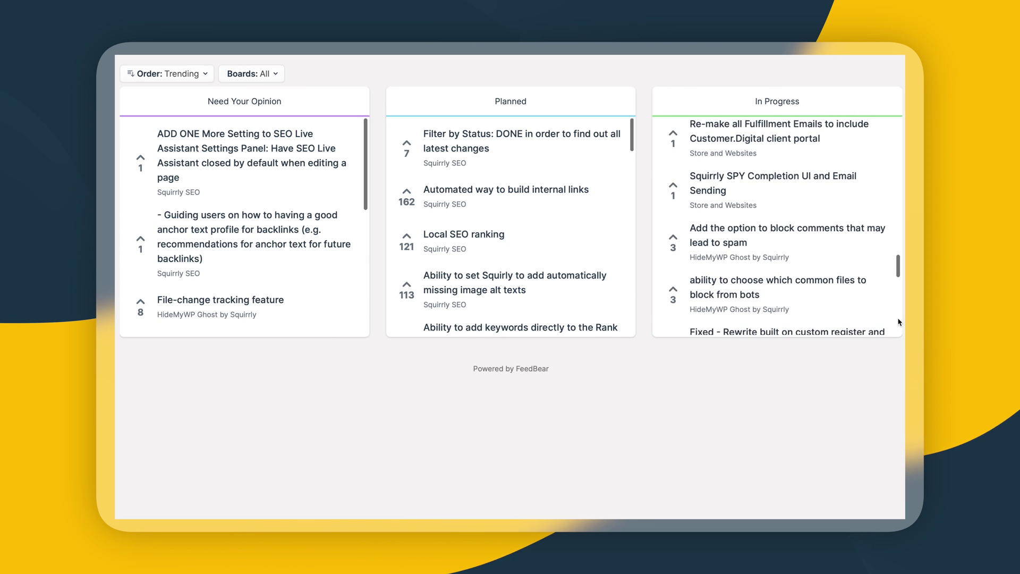
pyautogui.scroll(-3, 899, 322)
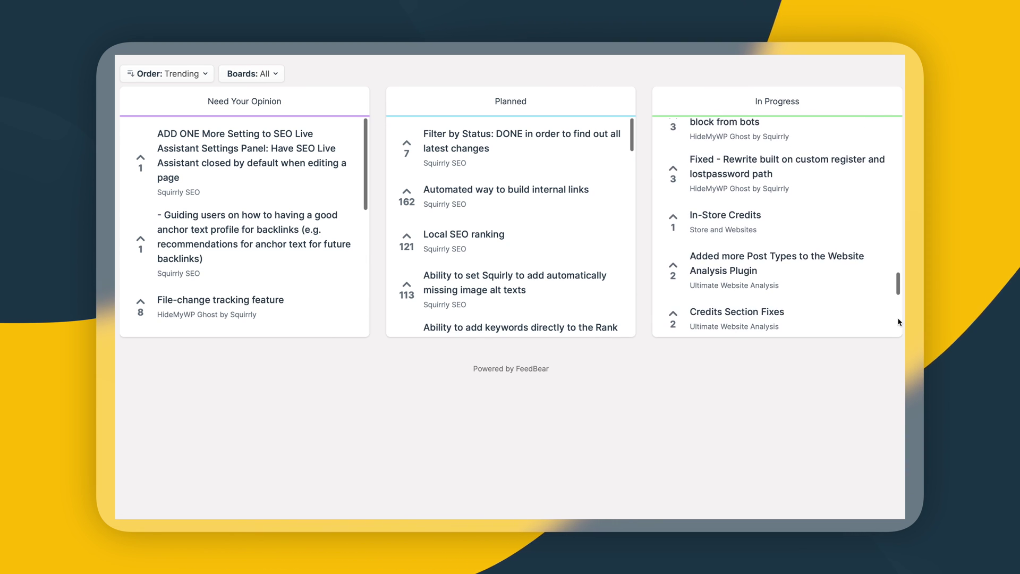
pyautogui.scroll(-3, 899, 322)
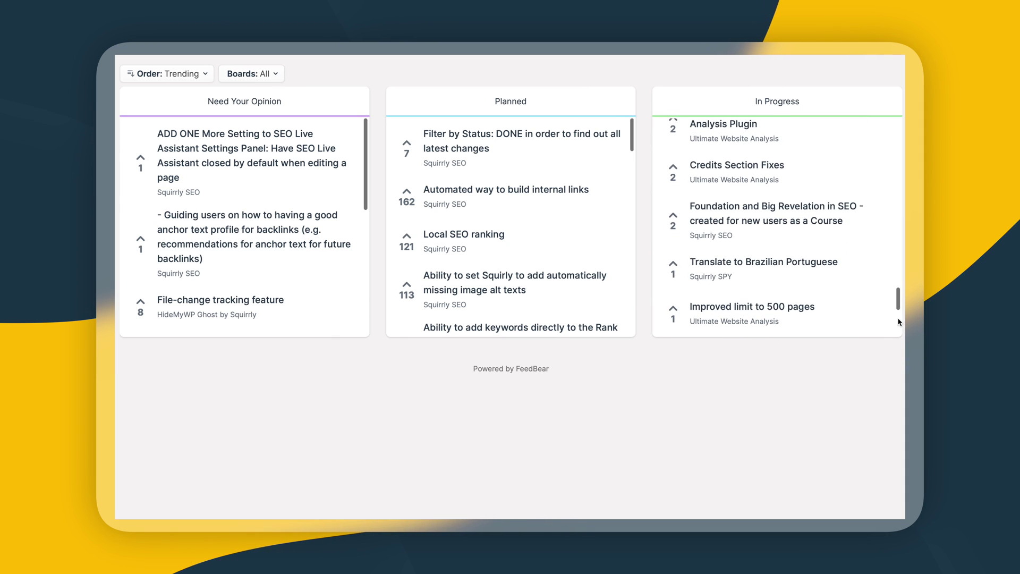
pyautogui.scroll(-3, 899, 322)
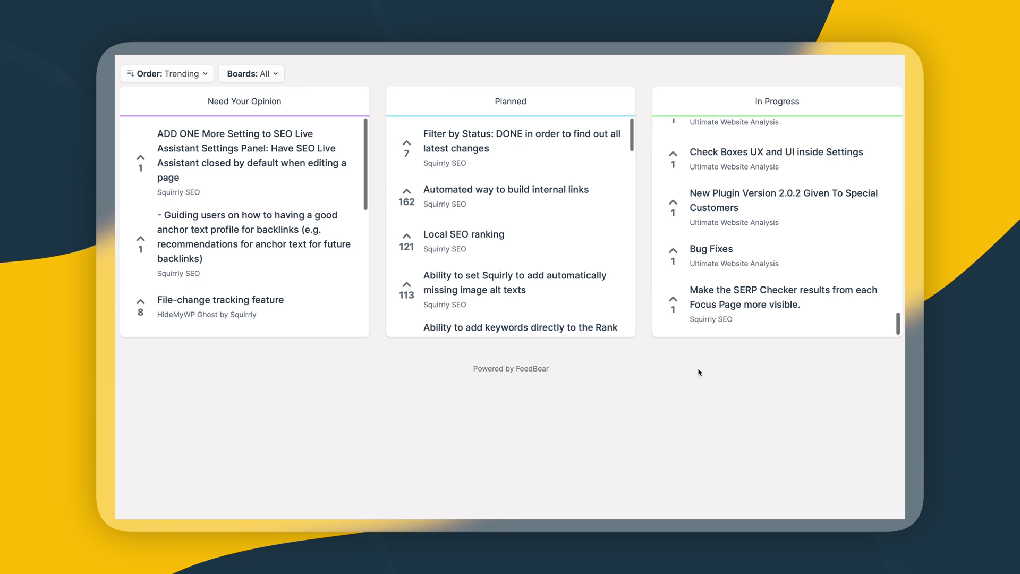
pyautogui.scroll(-3, 630, 300)
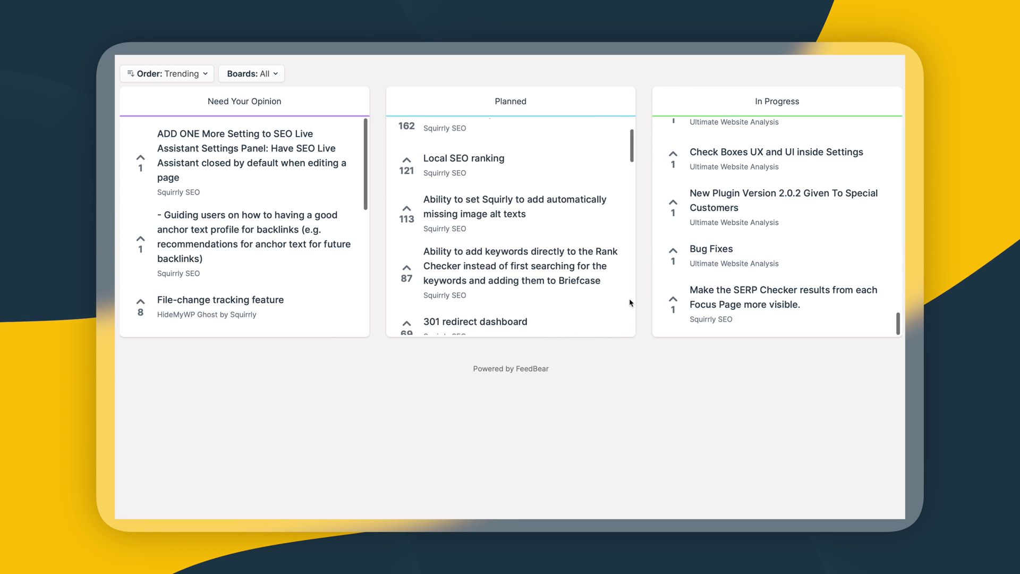
pyautogui.scroll(-4, 629, 302)
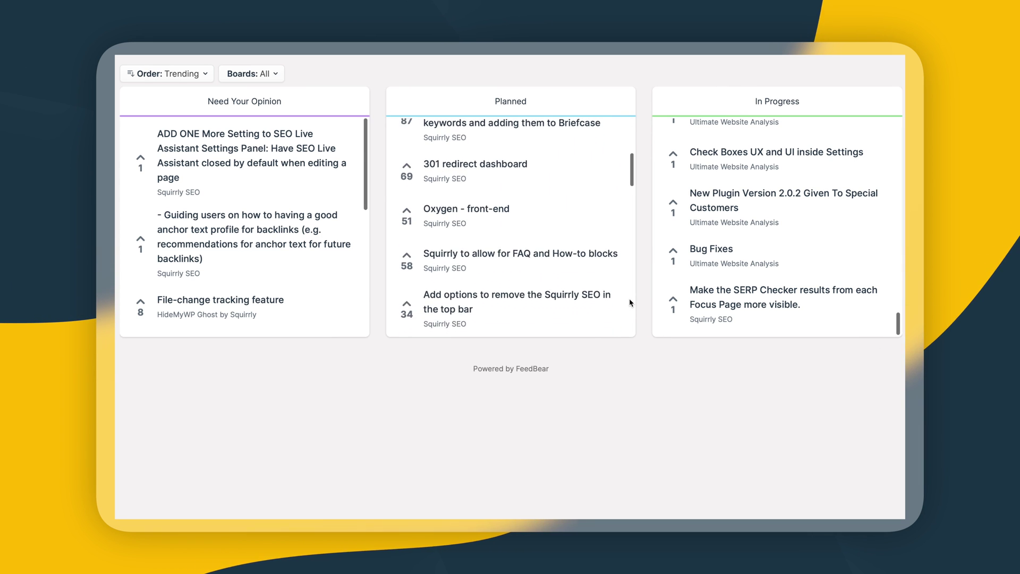
pyautogui.scroll(-4, 630, 302)
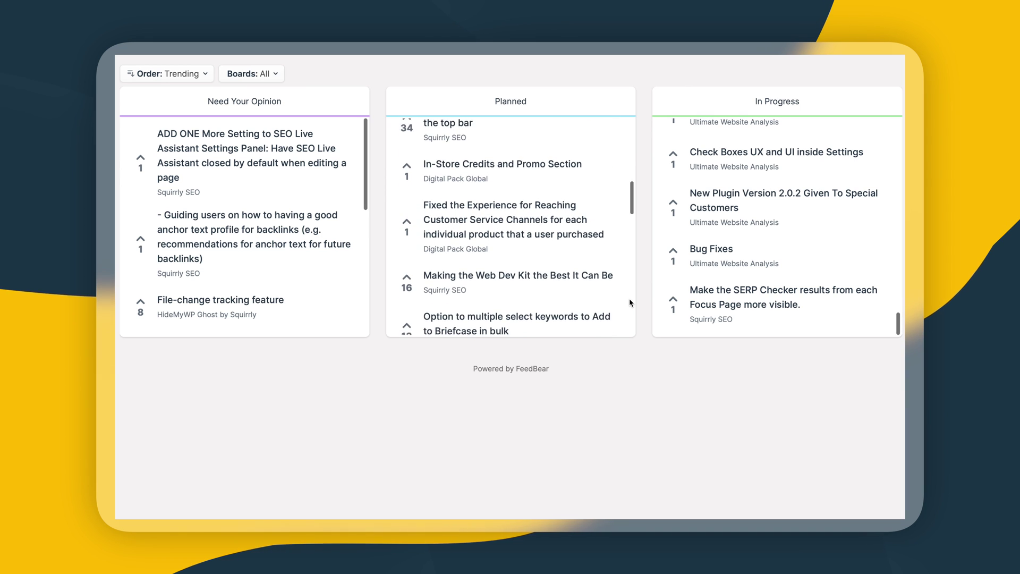
pyautogui.scroll(-4, 629, 302)
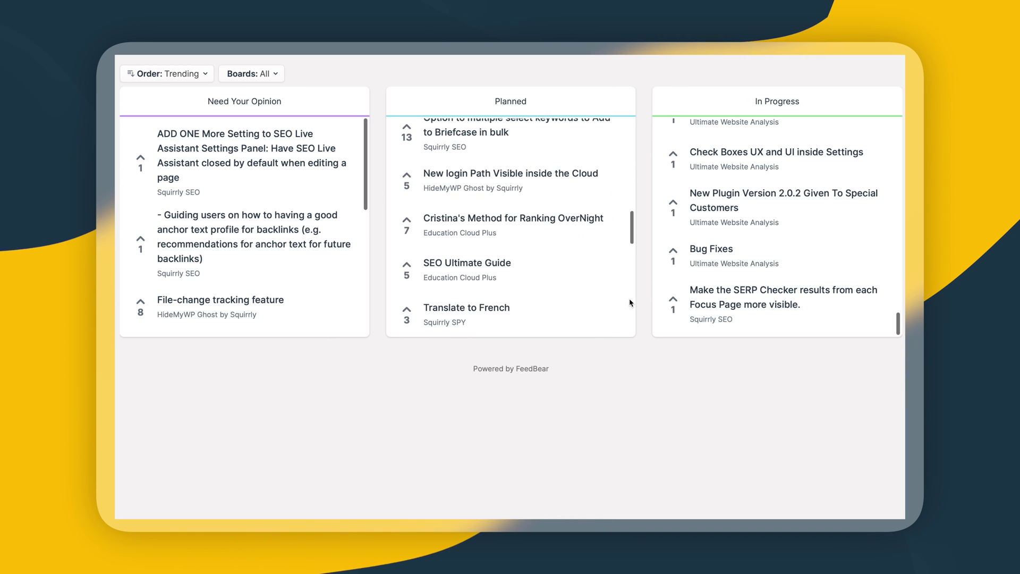
pyautogui.scroll(-4, 629, 302)
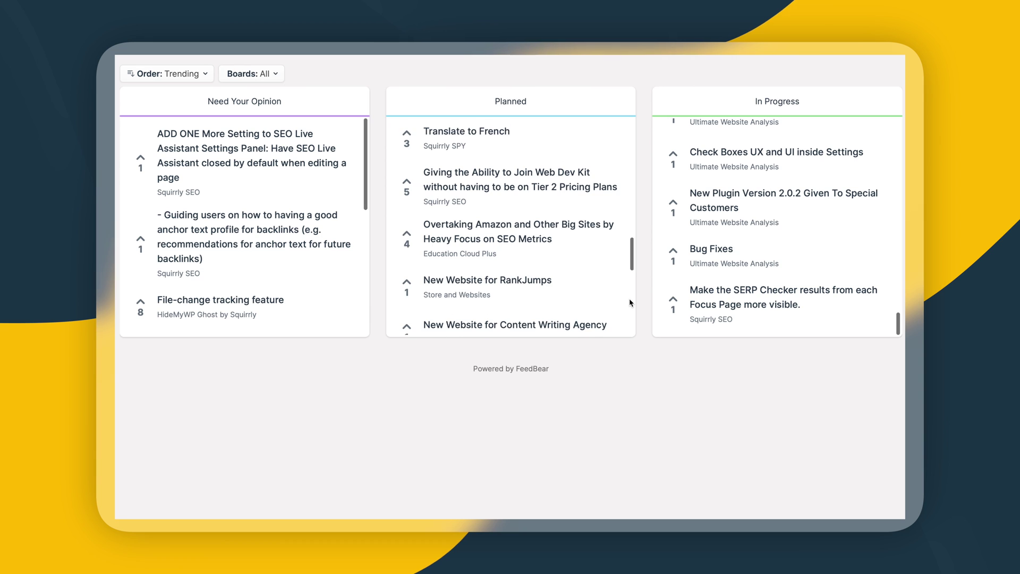
pyautogui.scroll(-1, 630, 302)
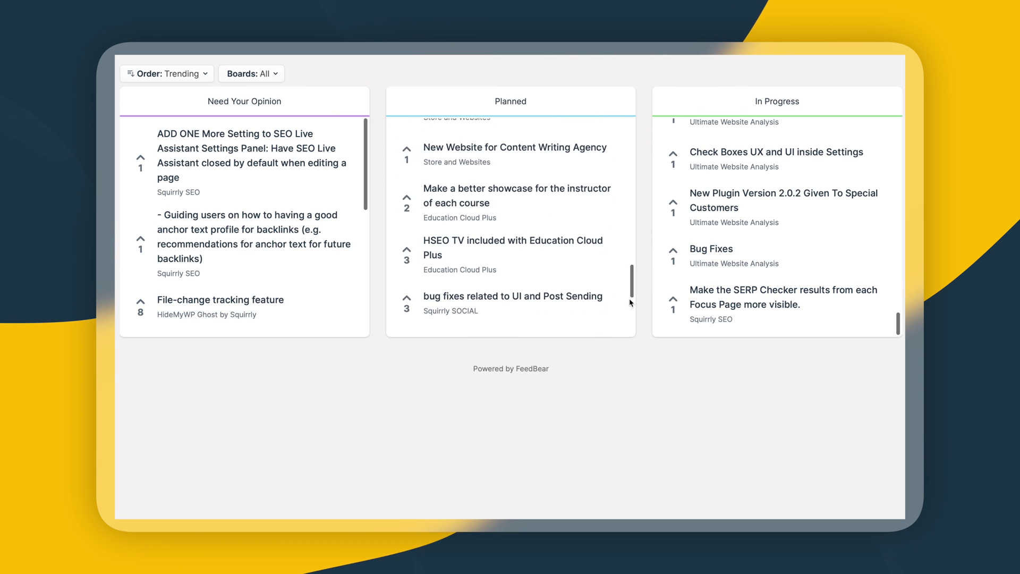
pyautogui.scroll(-4, 629, 303)
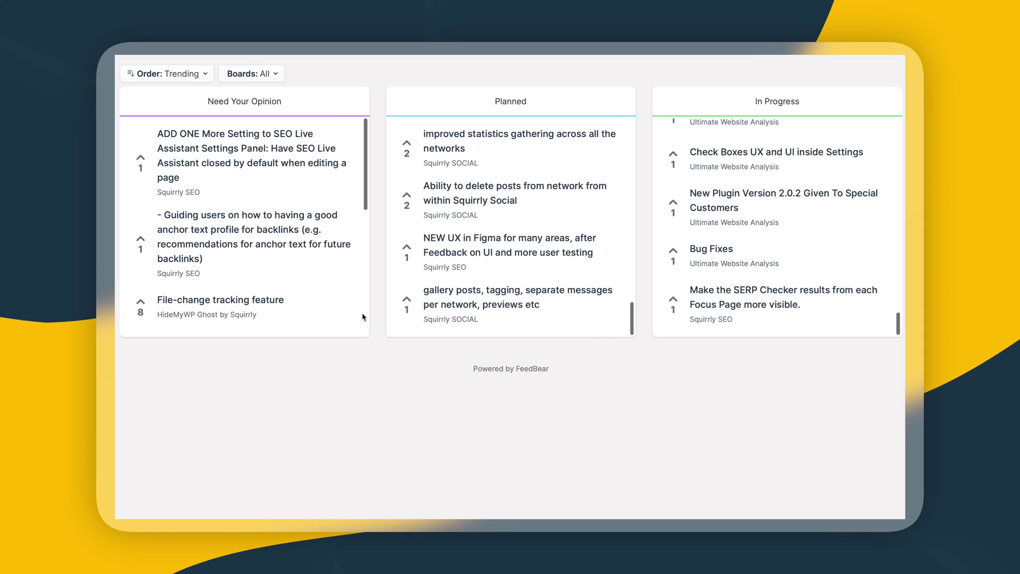
pyautogui.scroll(-3, 362, 316)
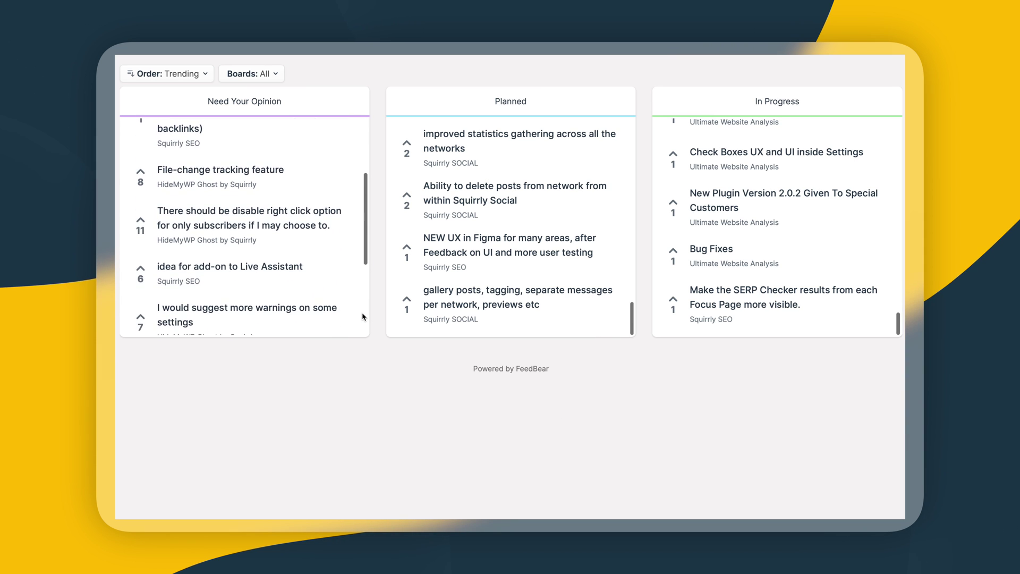
pyautogui.scroll(-3, 363, 316)
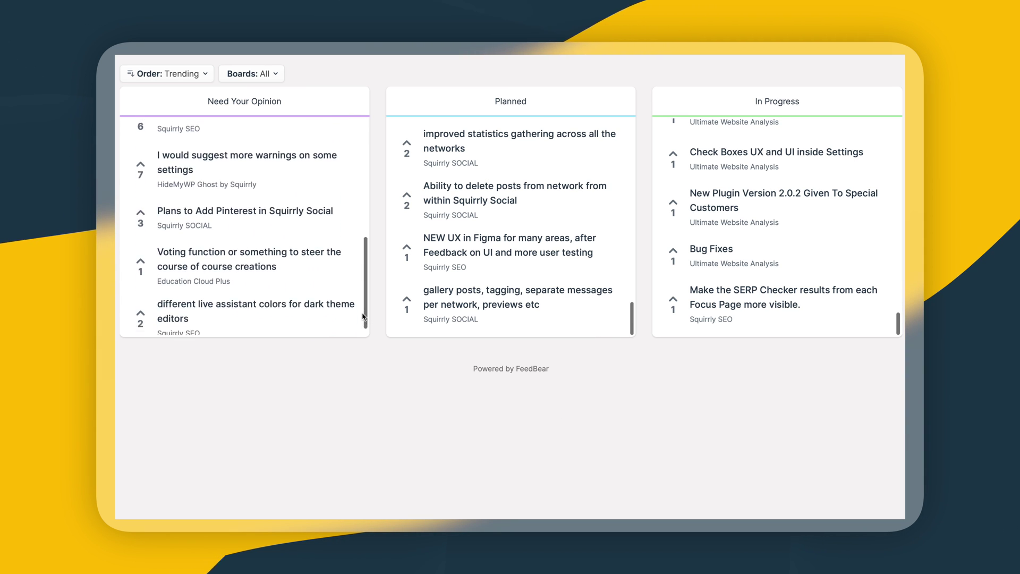